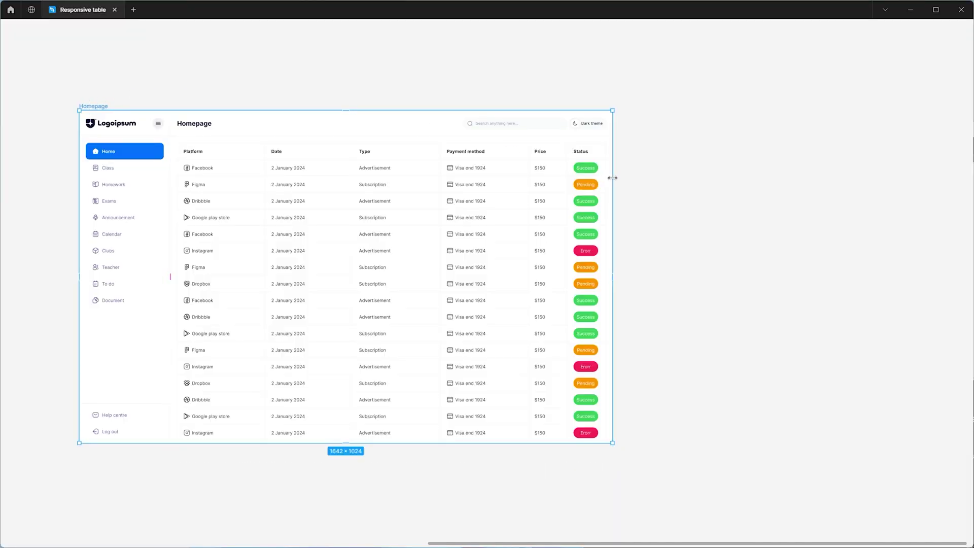
- Drag the Homepage frame's right edge out to 2554 wide so the payments table stretches
left_click_drag(630, 180, 757, 226)
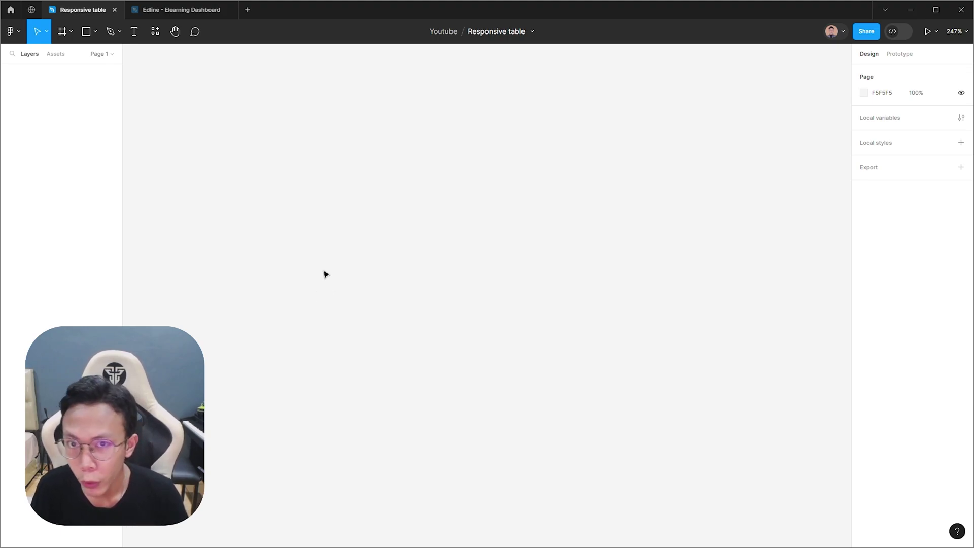
- Add a text layer reading 'Table text' on the canvas
key("t")
left_click(367, 212)
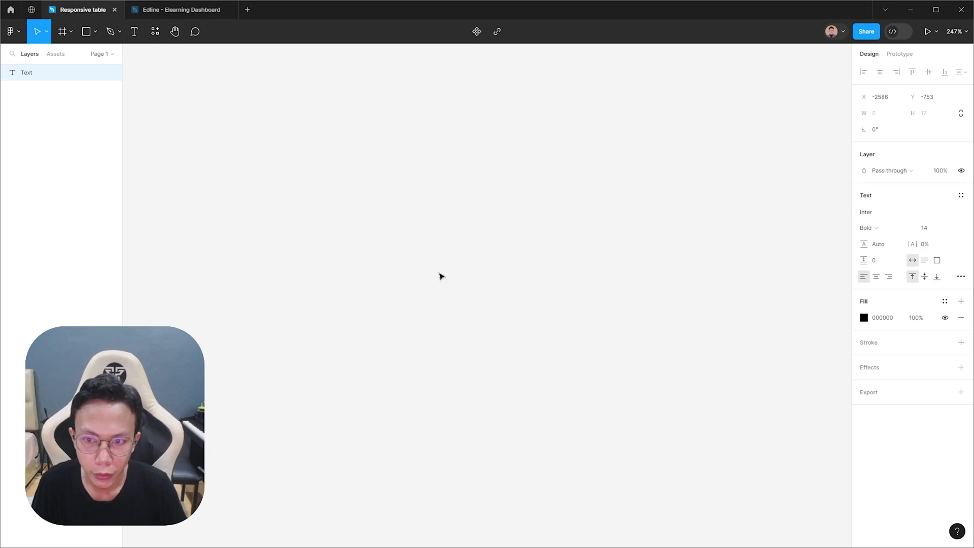
type("Table tex")
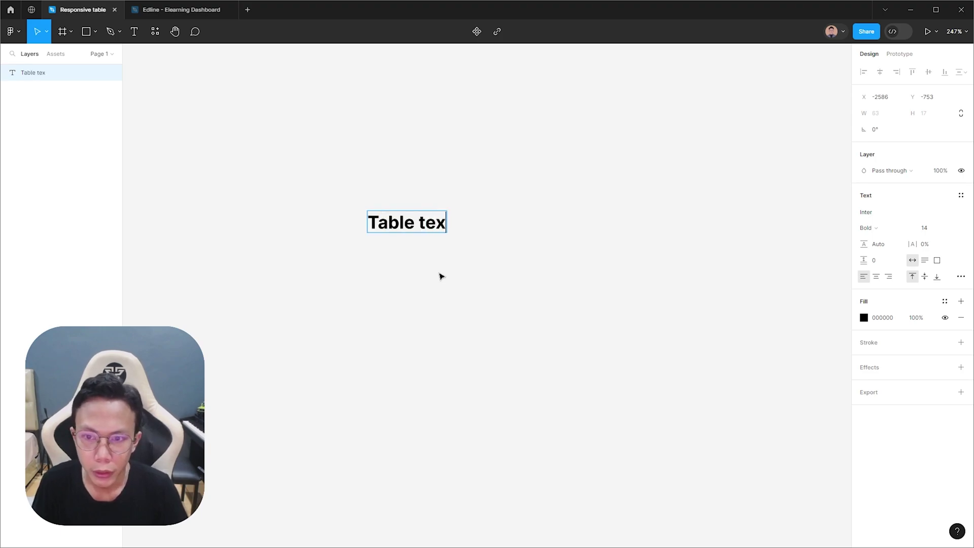
type("t")
key("Escape")
scroll(528, 264, "left", 2)
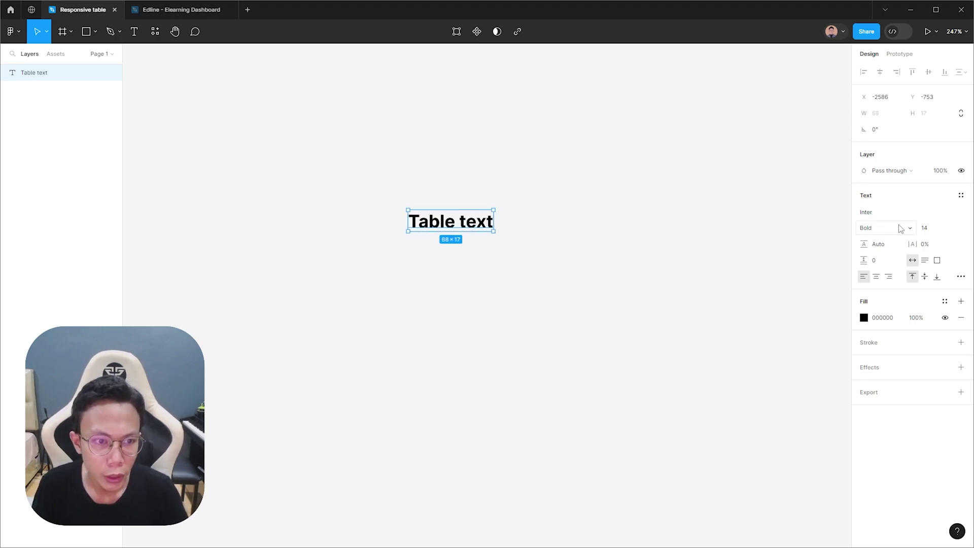
- Set the text's line height to 21 and its weight to Inter Regular
left_click(889, 244)
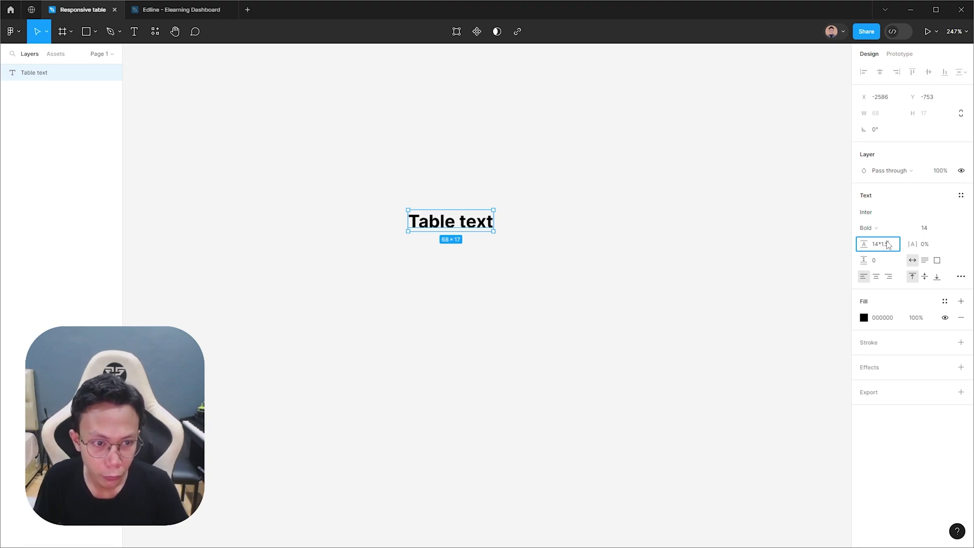
key("Return")
left_click(869, 228)
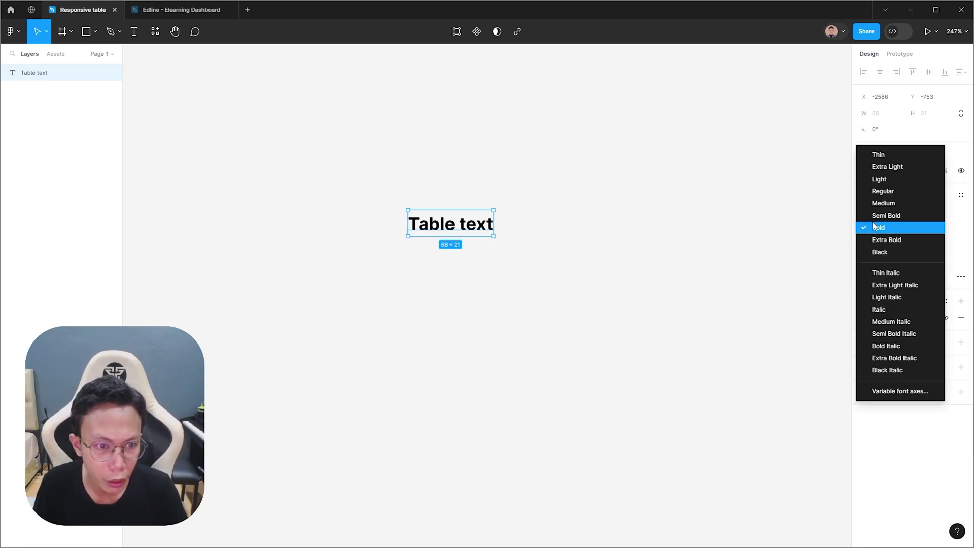
left_click(909, 194)
left_click(565, 293)
scroll(583, 274, "left", 1)
left_click(475, 211)
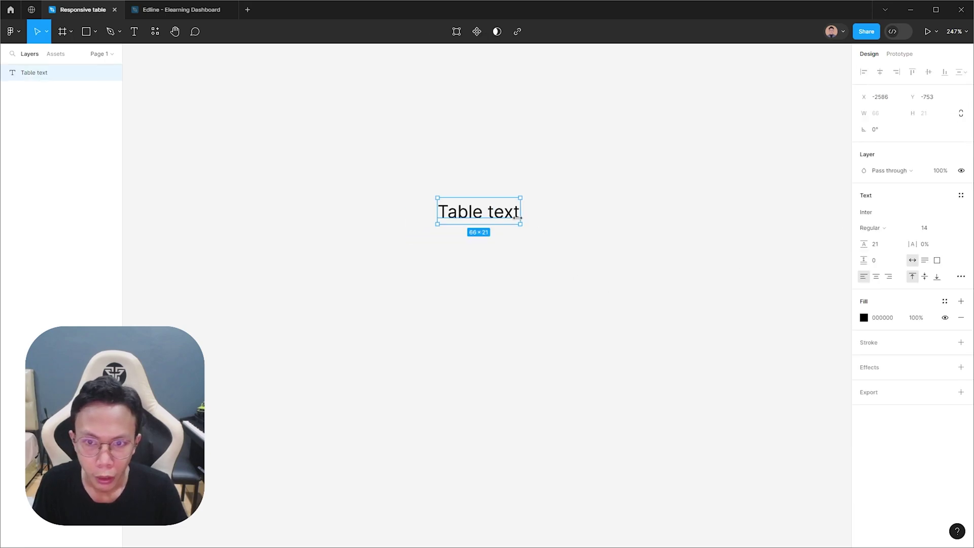
- Give the Table text a 333333 fill at 100% opacity
left_click(886, 319)
type("333")
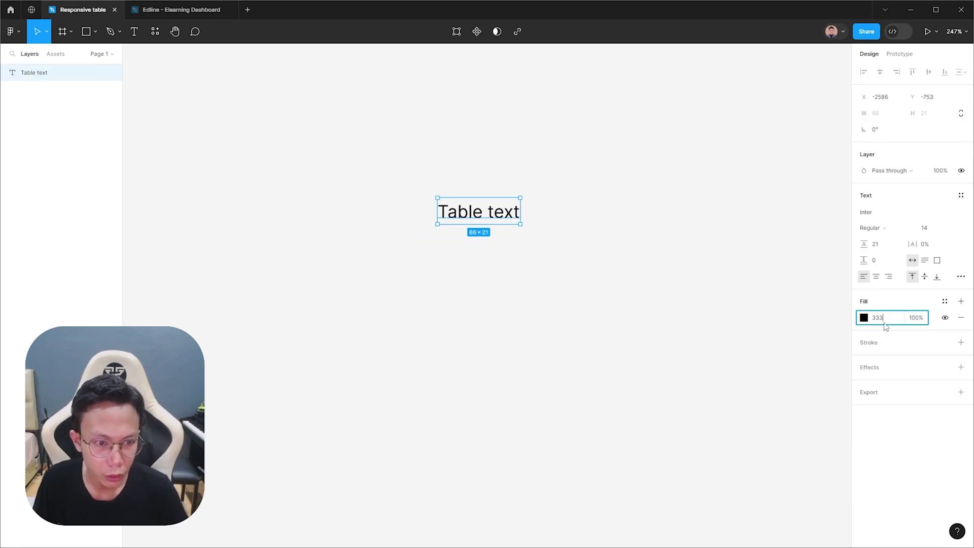
type("33333")
key("Return")
left_click(913, 319)
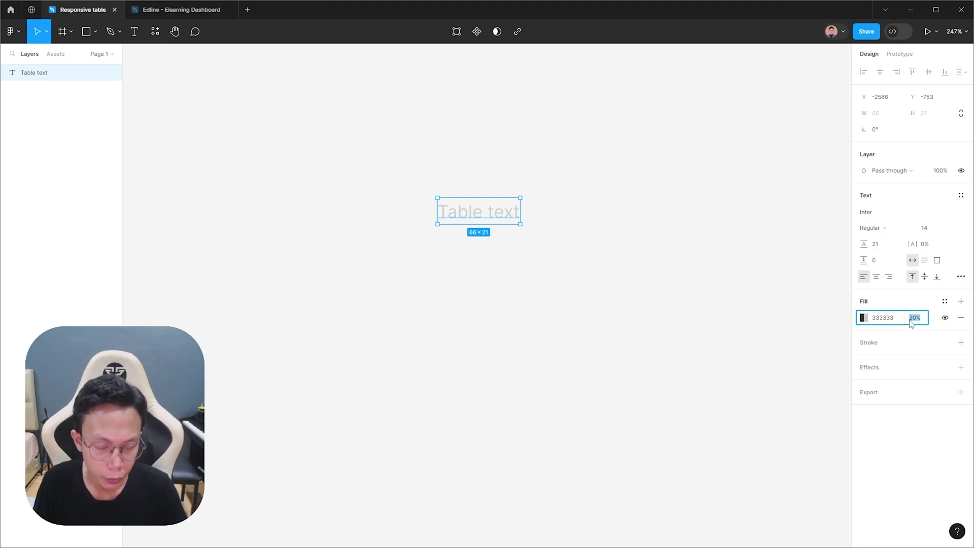
type("100")
key("Return")
left_click(298, 306)
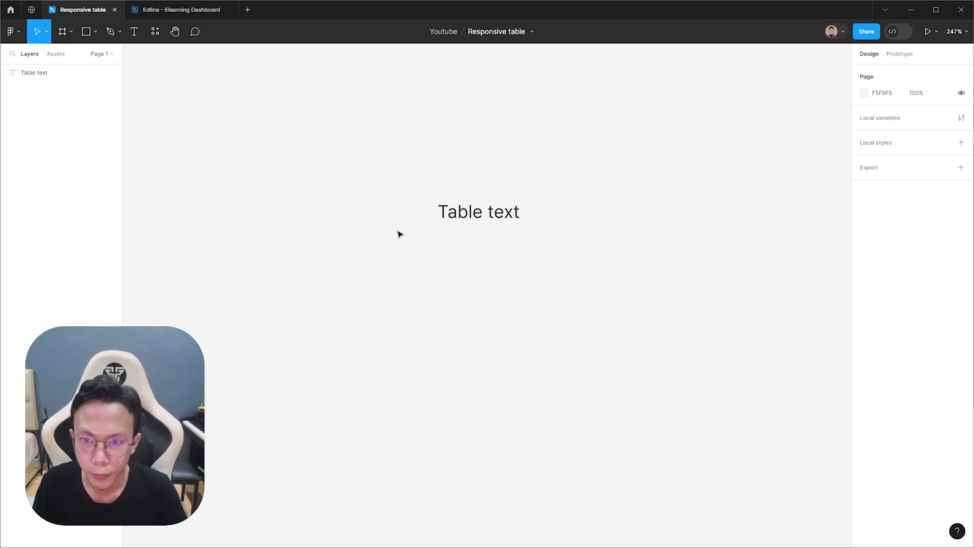
scroll(459, 218, "up", 2)
scroll(495, 249, "up", 2)
scroll(494, 251, "down", 4)
- Wrap Table text in auto layout with 20 horizontal and 15 vertical padding
left_click(461, 227)
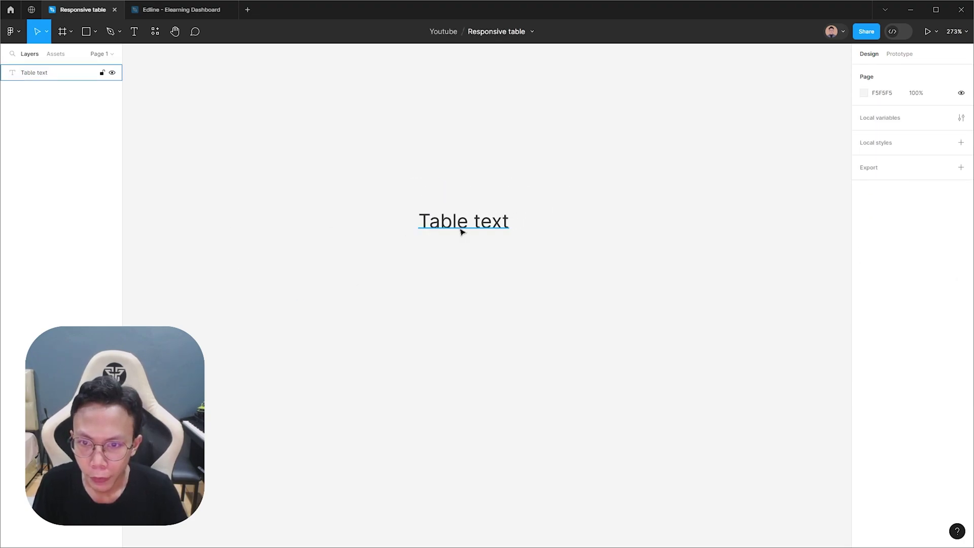
key("shift+a")
left_click(874, 255)
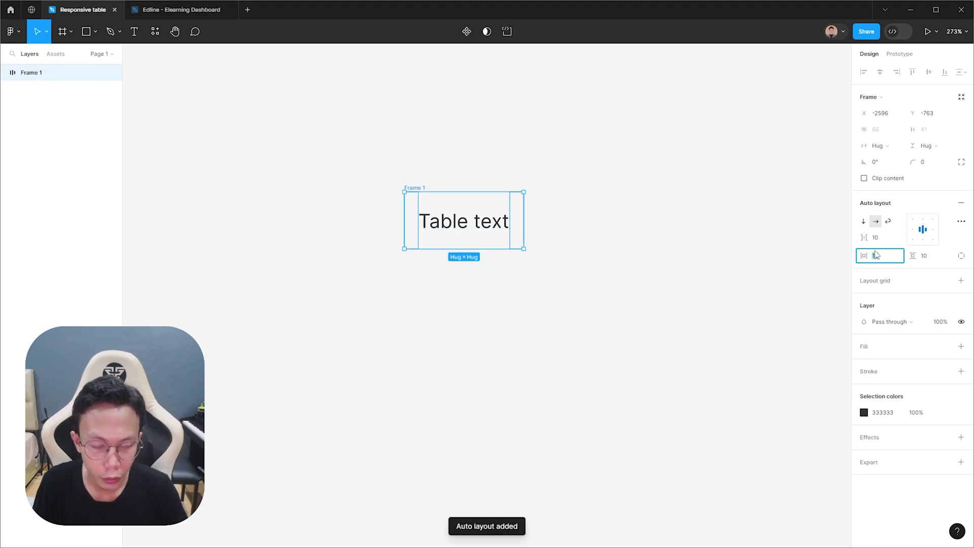
type("20")
key("Return")
left_click(939, 260)
type("15")
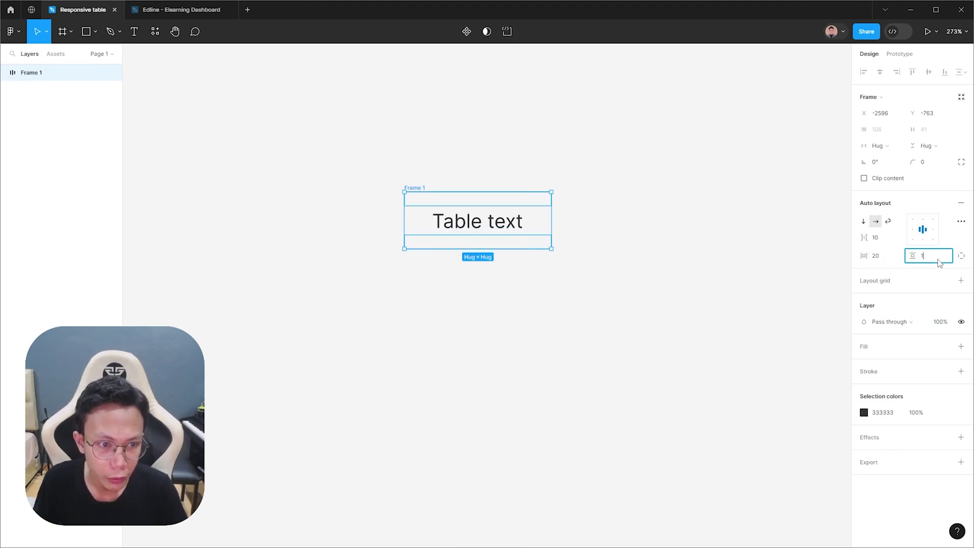
left_click(670, 275)
- Rename the auto-layout frame to 'table-item'
left_click(472, 207)
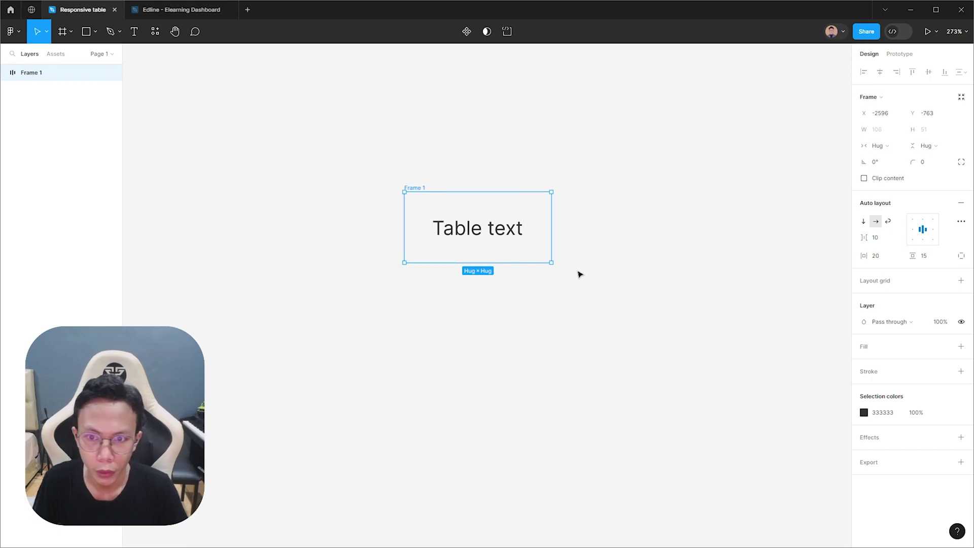
left_click(687, 276)
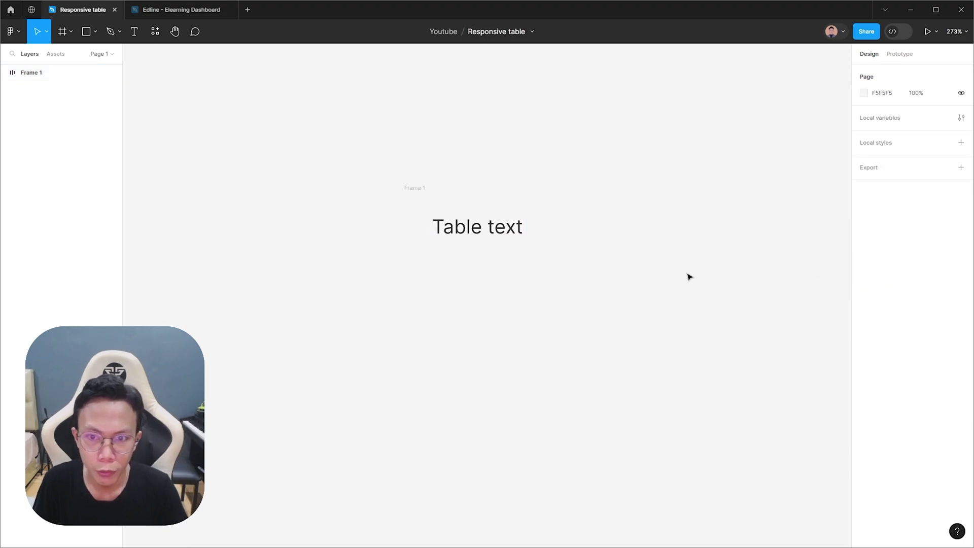
left_click(461, 238)
left_click(487, 307)
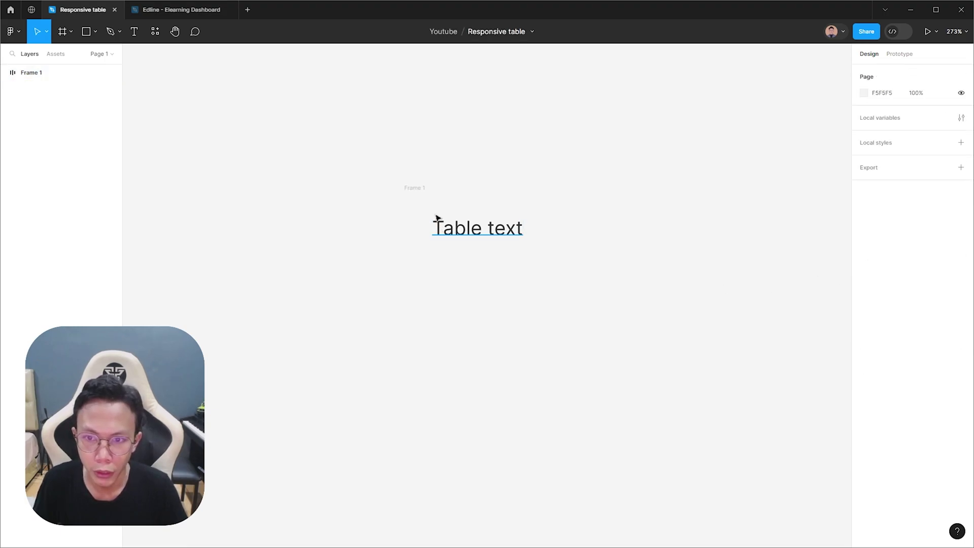
left_click(420, 190)
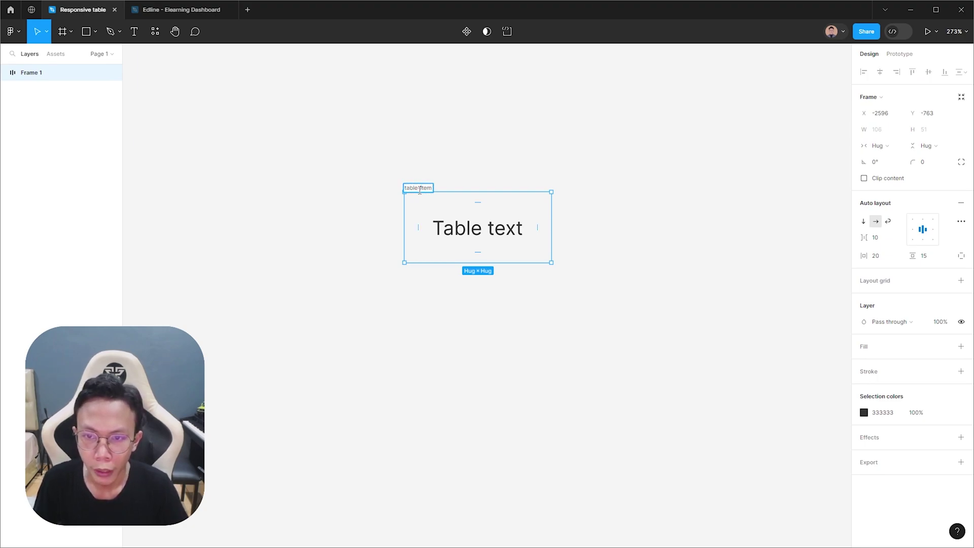
key("Return")
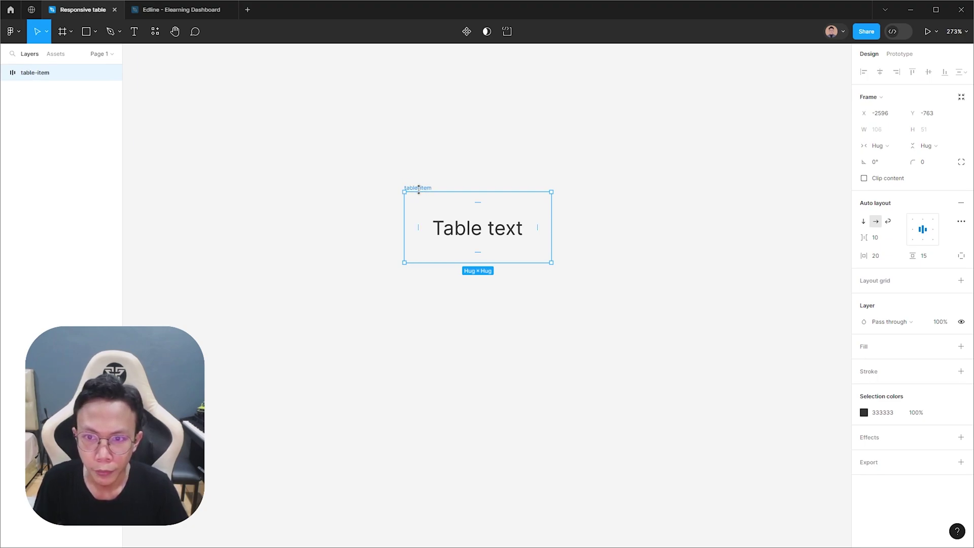
- Give table-item a white fill and a bottom-only centred ECECEC stroke
left_click(889, 356)
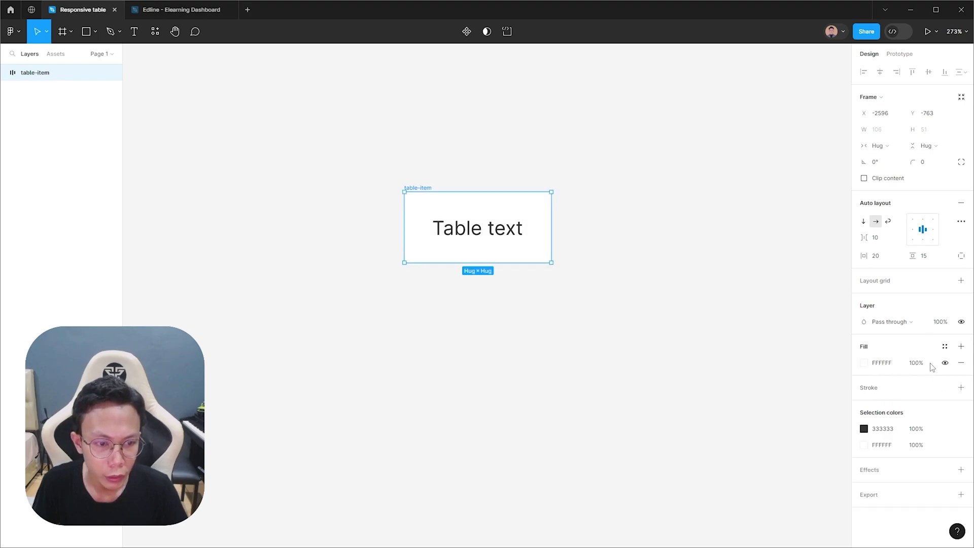
left_click(910, 392)
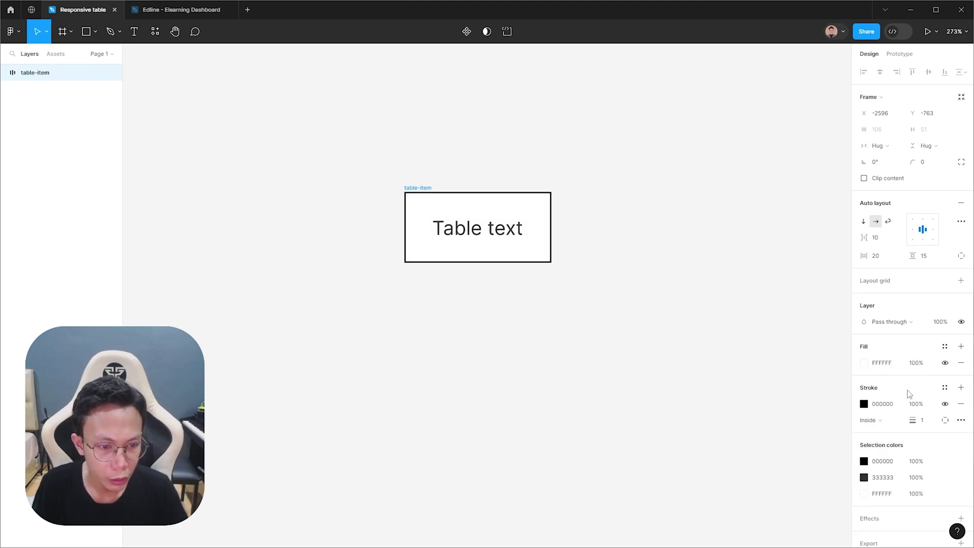
left_click(945, 420)
left_click(938, 466)
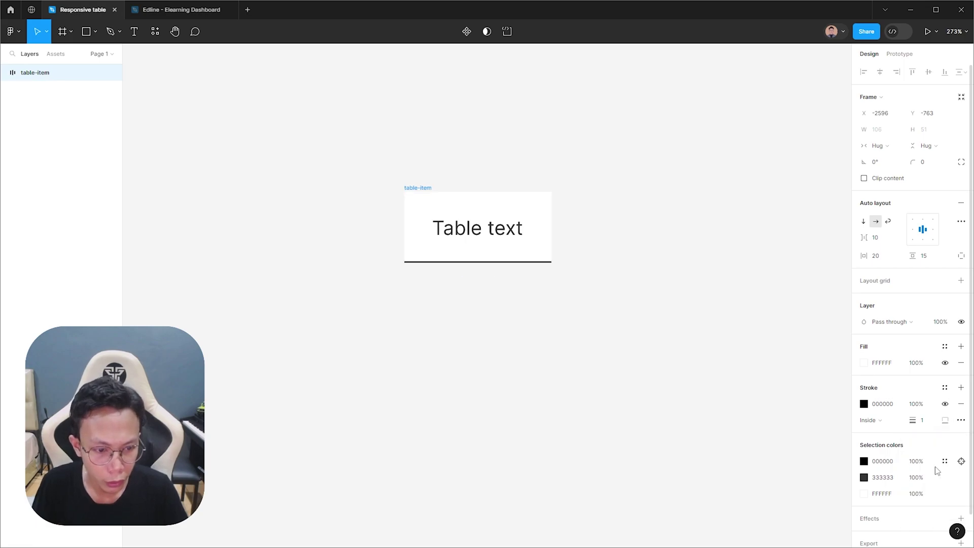
left_click(894, 421)
left_click(893, 404)
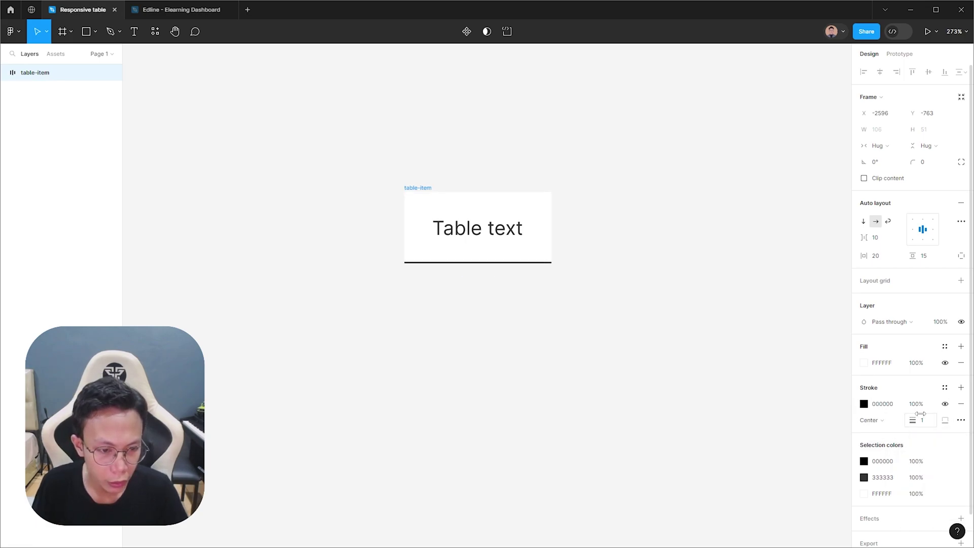
left_click(891, 405)
type("ed")
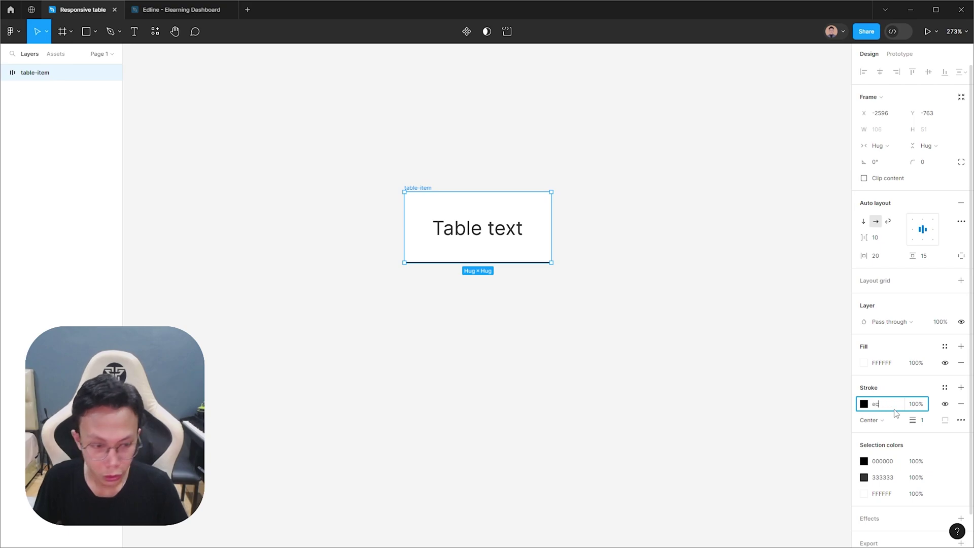
type("ecec")
left_click(622, 331)
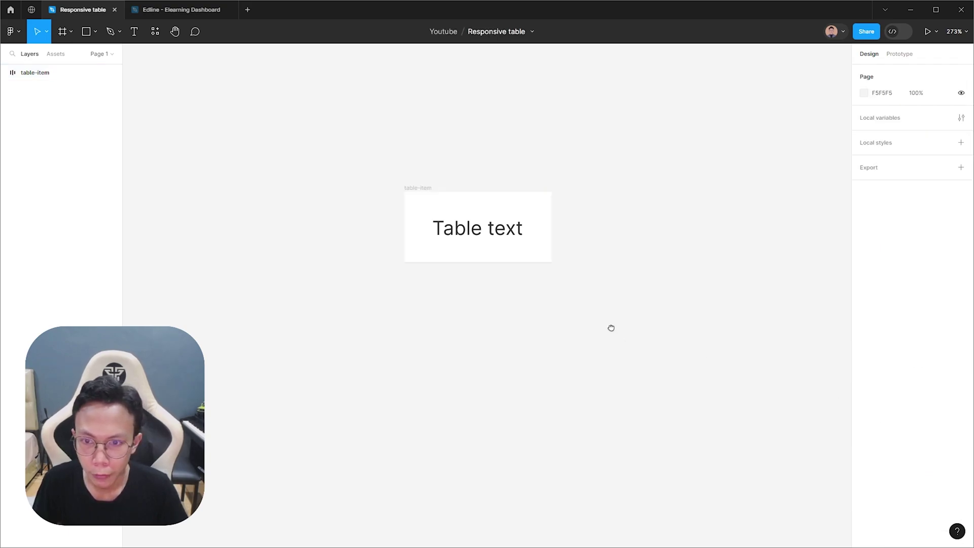
- Duplicate table-item, then delete the copy and reselect the original
scroll(611, 328, "up", 1)
left_click(552, 242)
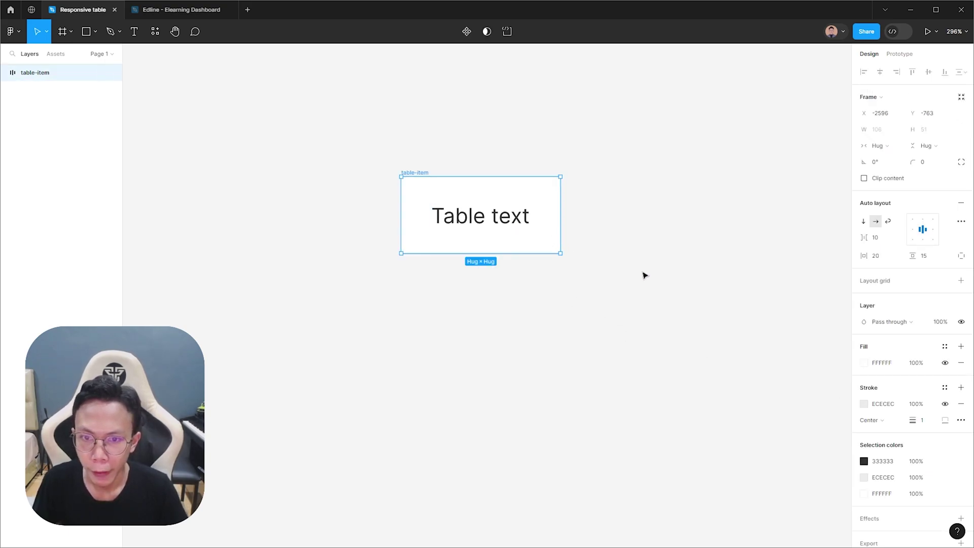
scroll(594, 262, "right", 2)
key("ctrl+d")
left_click_drag(606, 243, 561, 245)
key("Delete")
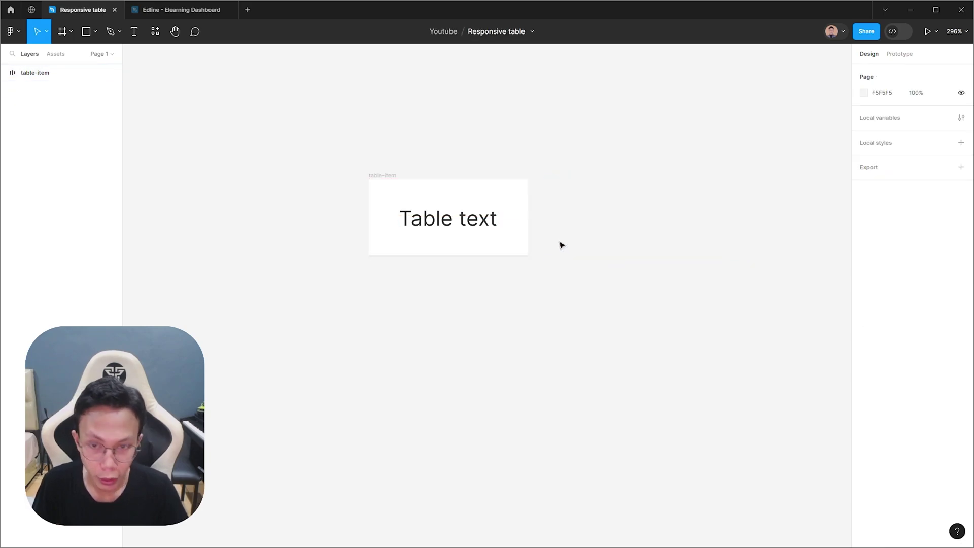
left_click(527, 244)
scroll(531, 245, "right", 1)
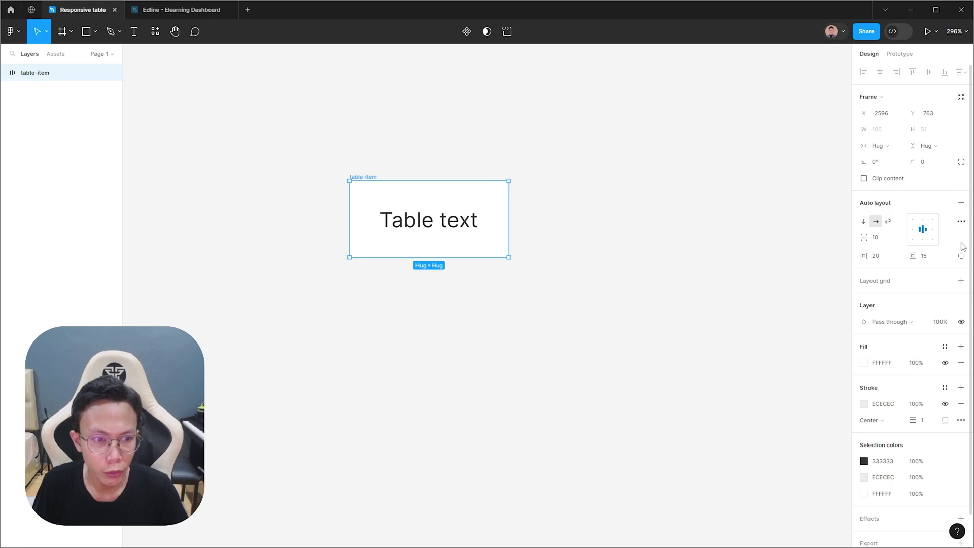
- Make table-item a component with a variant property and a second variant
left_click(467, 31)
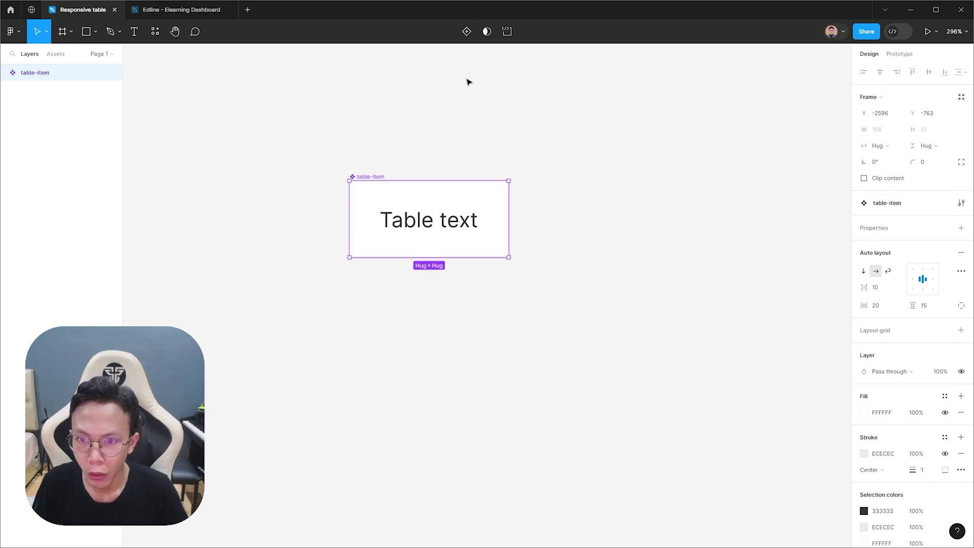
left_click(961, 228)
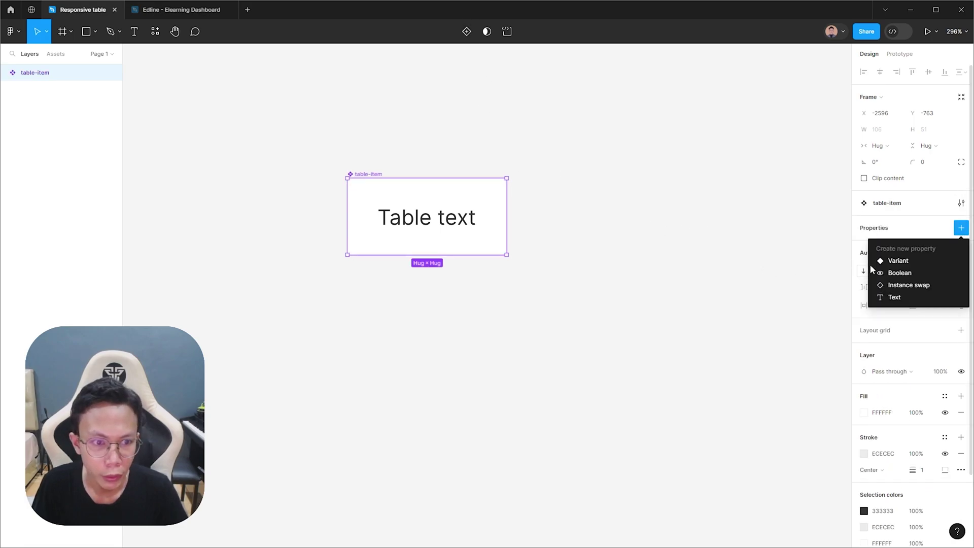
left_click(894, 261)
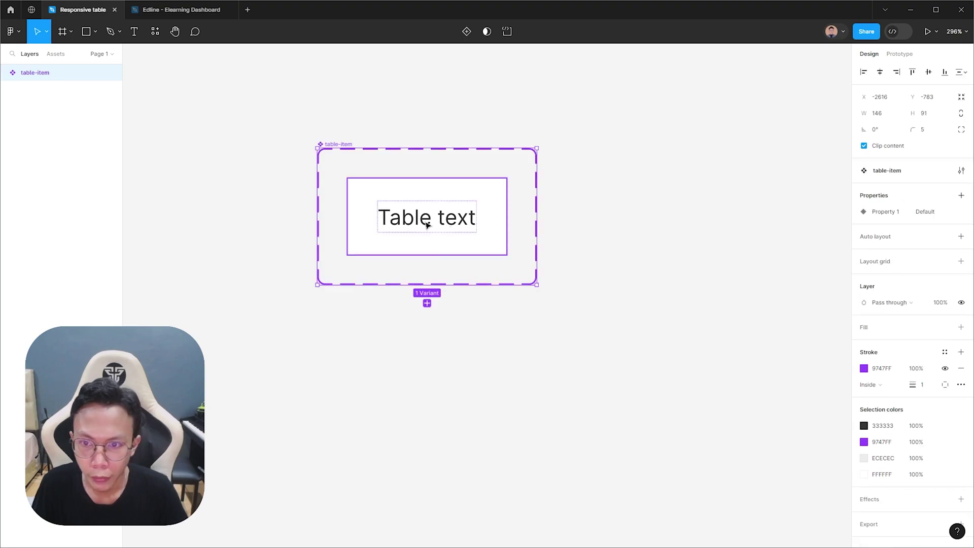
left_click(429, 304)
- Make the top variant's Table text Bold
left_click(435, 217)
left_click(434, 216)
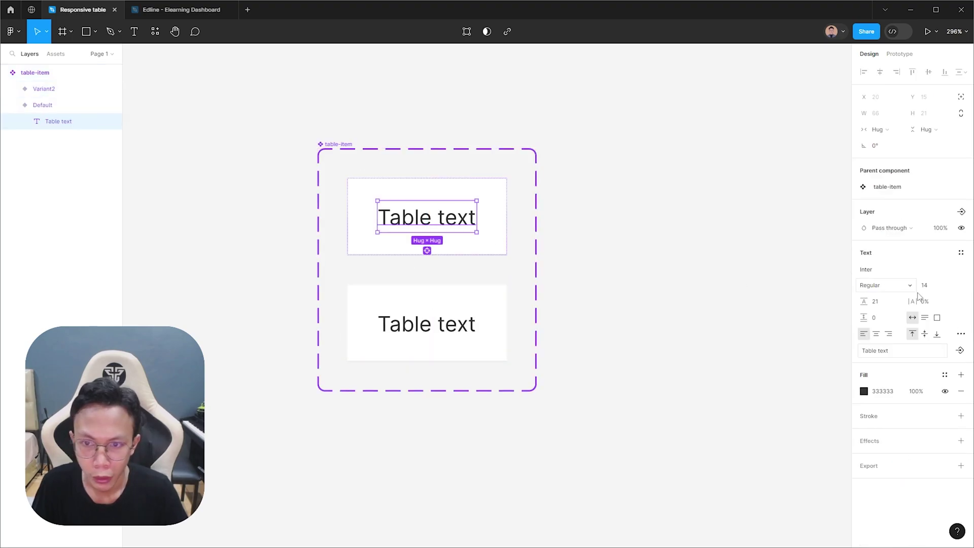
left_click(884, 288)
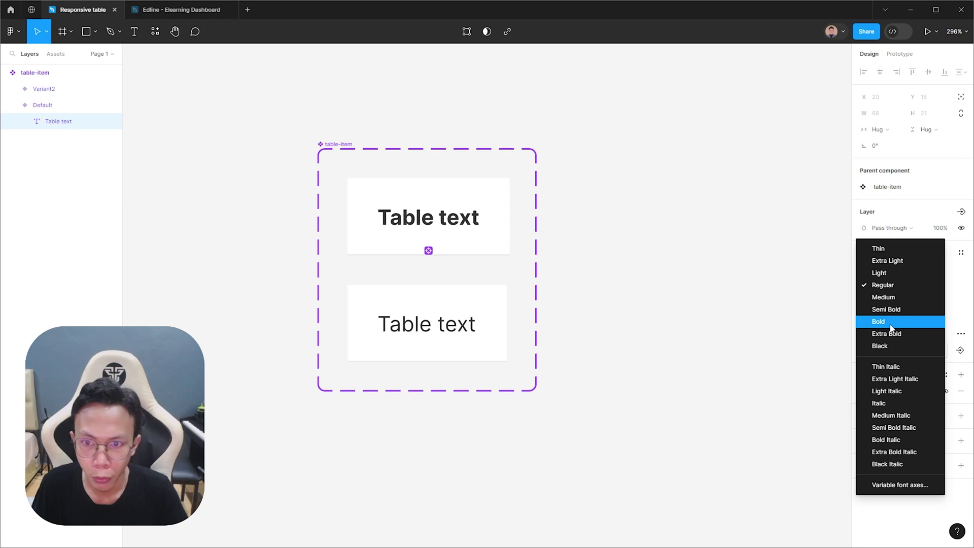
left_click(891, 325)
- Name the top variant 'Title' and the lower variant 'Text'
left_click(486, 246)
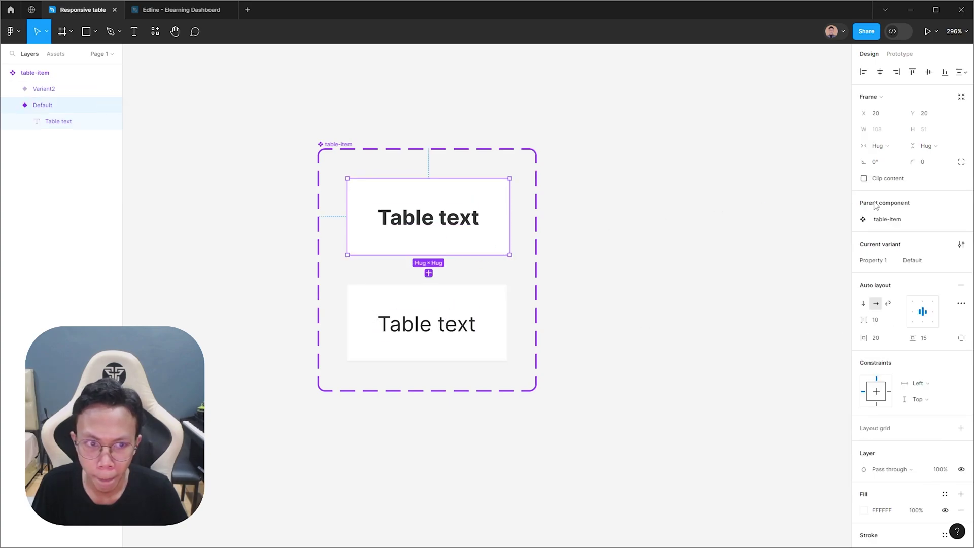
left_click(942, 261)
type("Title")
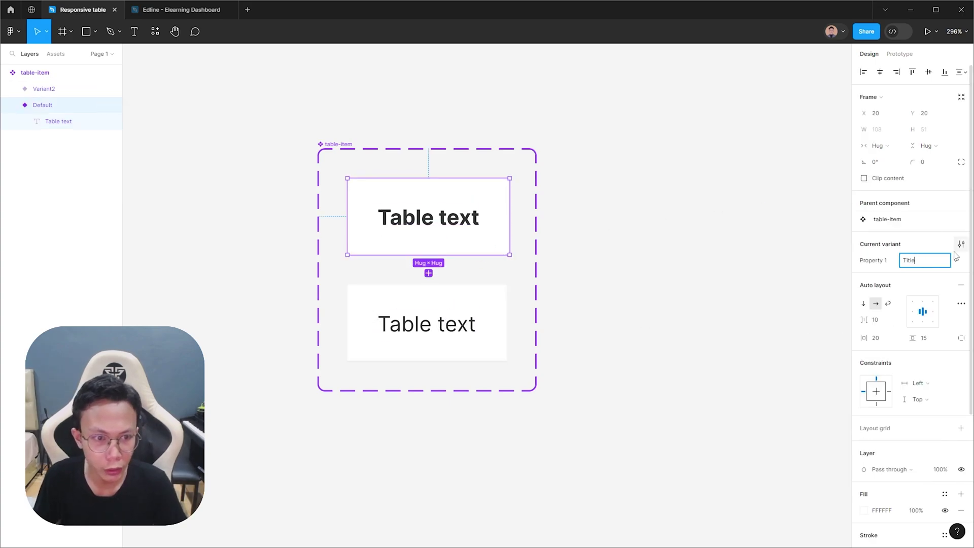
key("Return")
left_click(445, 311)
left_click(925, 260)
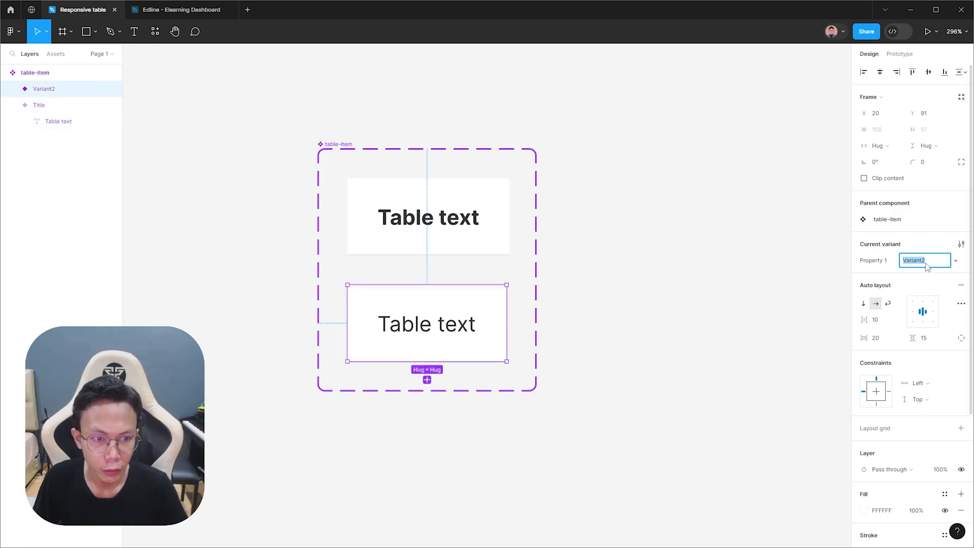
type("Text")
left_click(780, 302)
- Add a third variant named 'Text + Icon'
left_click(424, 343)
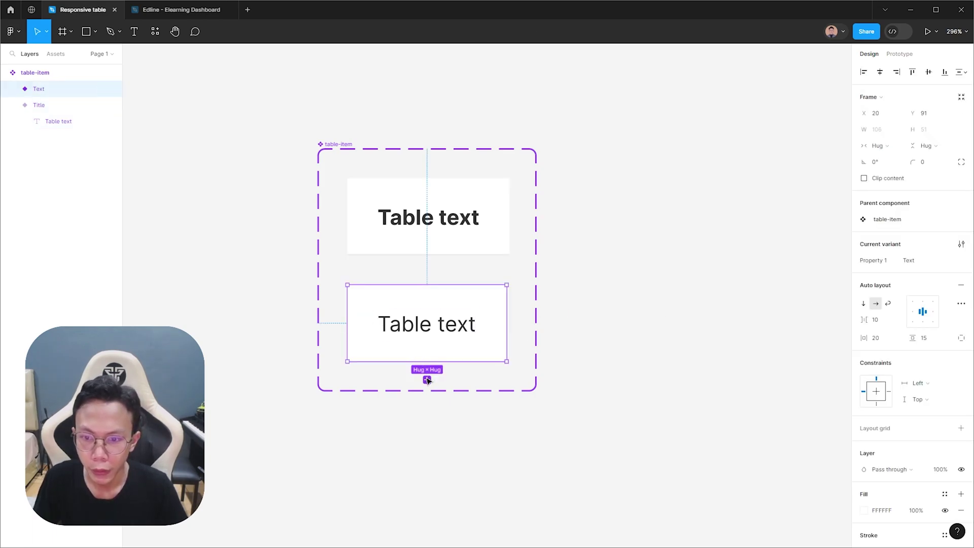
left_click(426, 380)
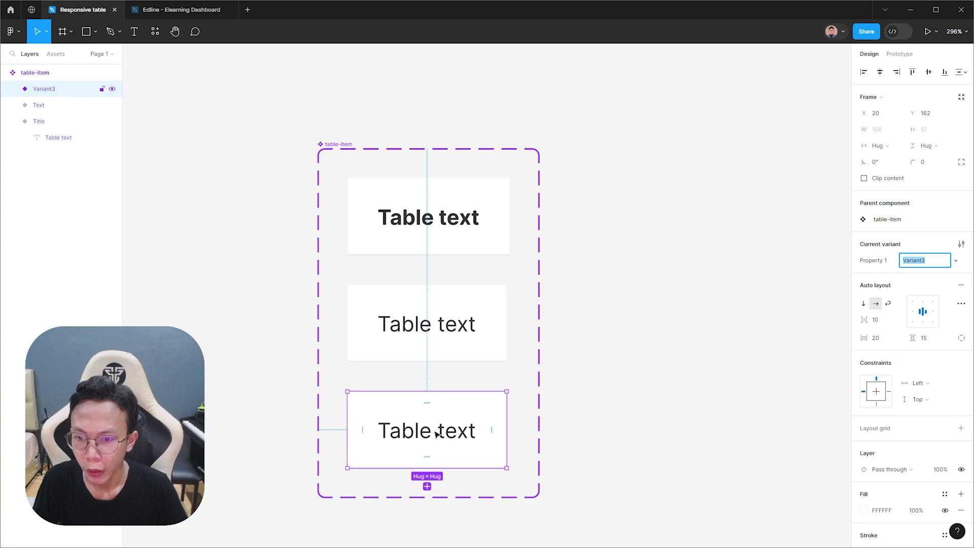
scroll(438, 435, "up", 3)
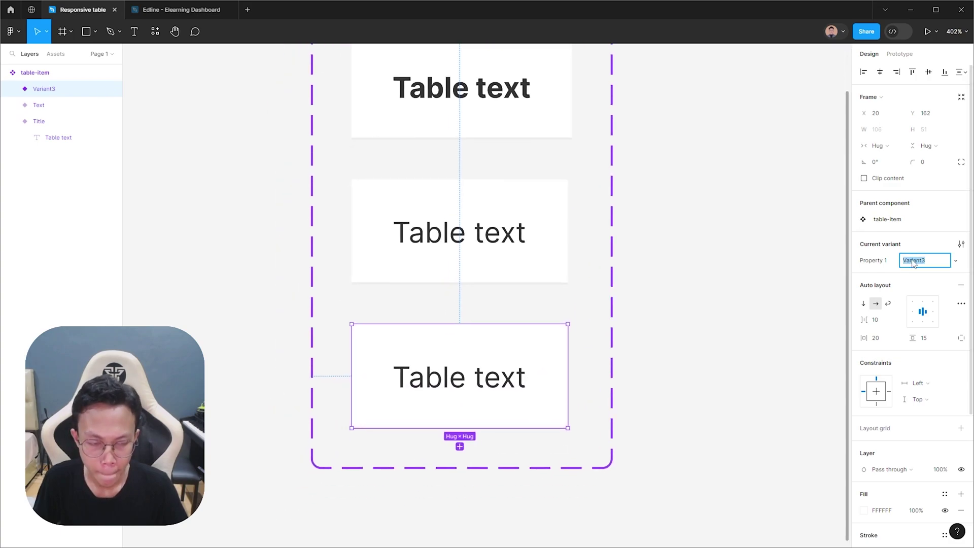
type("Text +")
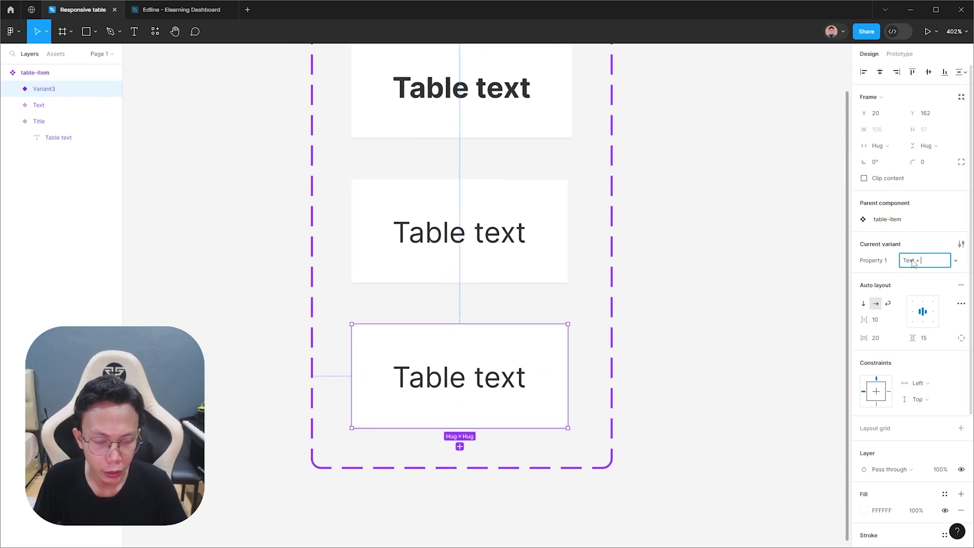
type(" Icon")
key("Return")
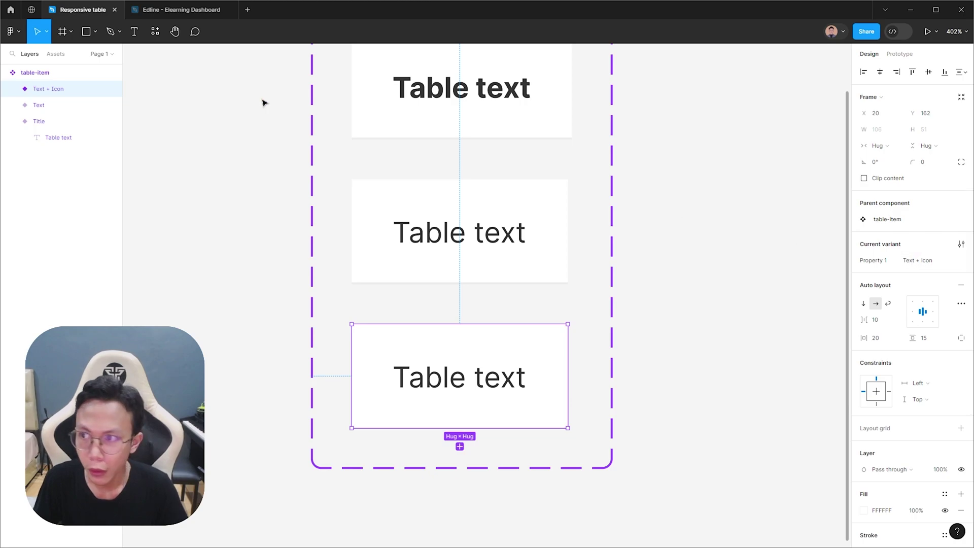
left_click(53, 60)
- Find the facebook icon in the Project Exploration library and place it before the third variant's text
left_click(50, 97)
left_click(31, 126)
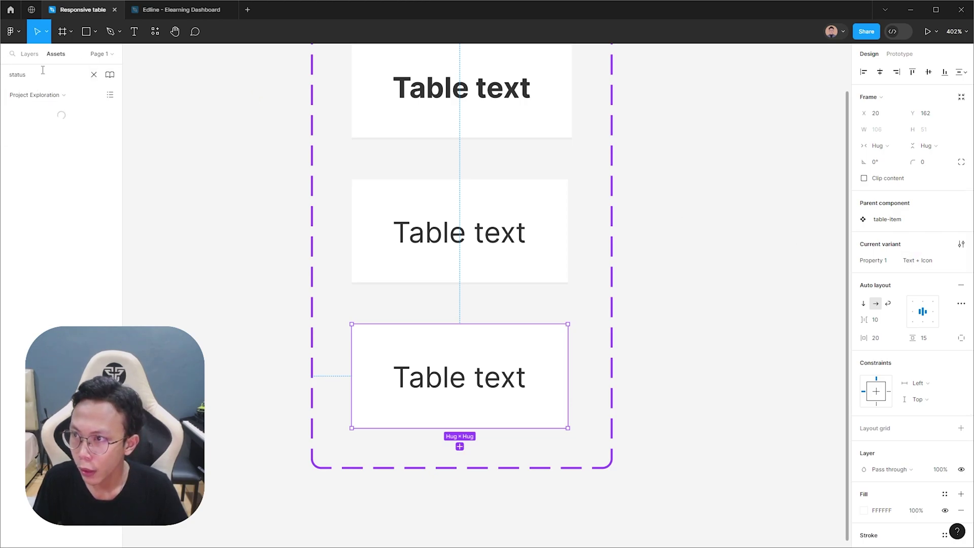
double_click(42, 70)
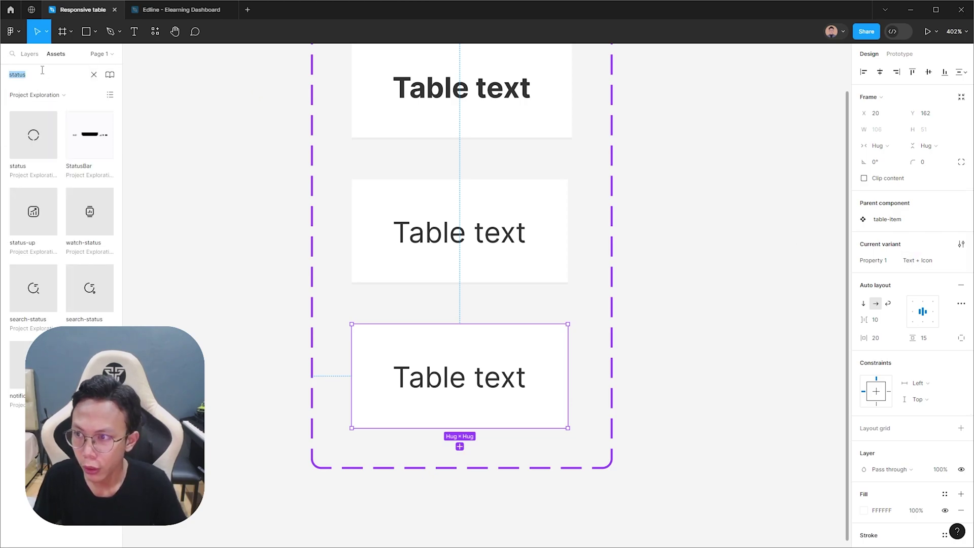
type("t")
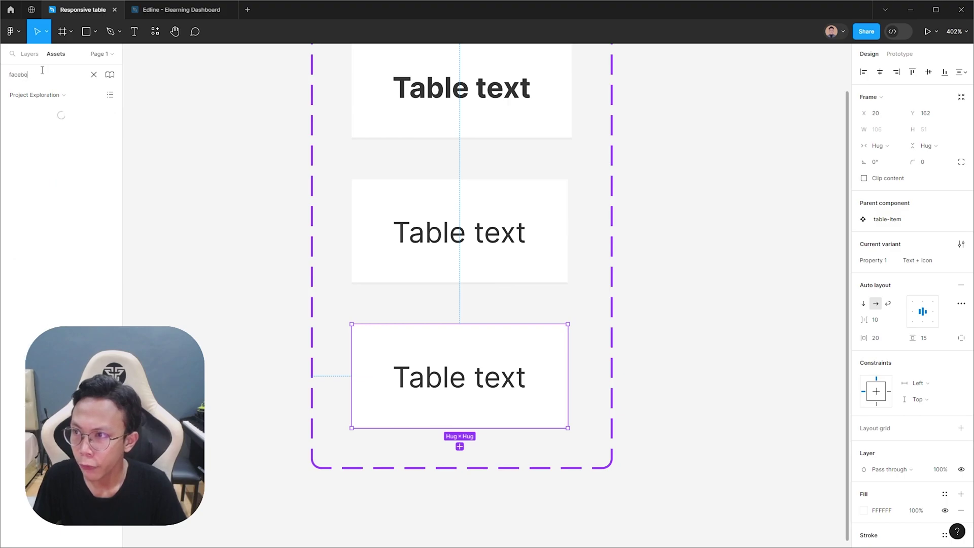
left_click_drag(45, 130, 401, 378)
- Set the icon-to-text gap to 6 and widen the table-item component set
left_click(513, 409)
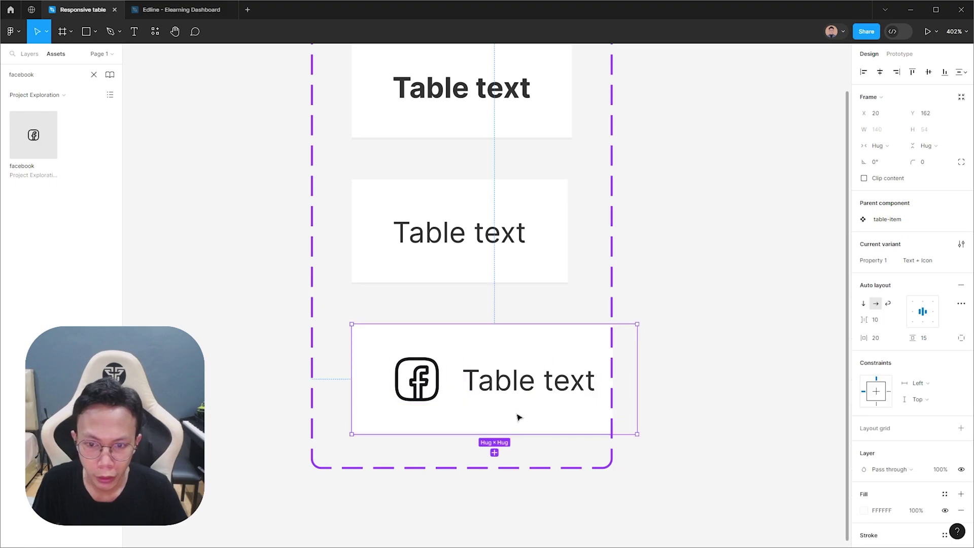
scroll(562, 415, "down", 3)
left_click(874, 320)
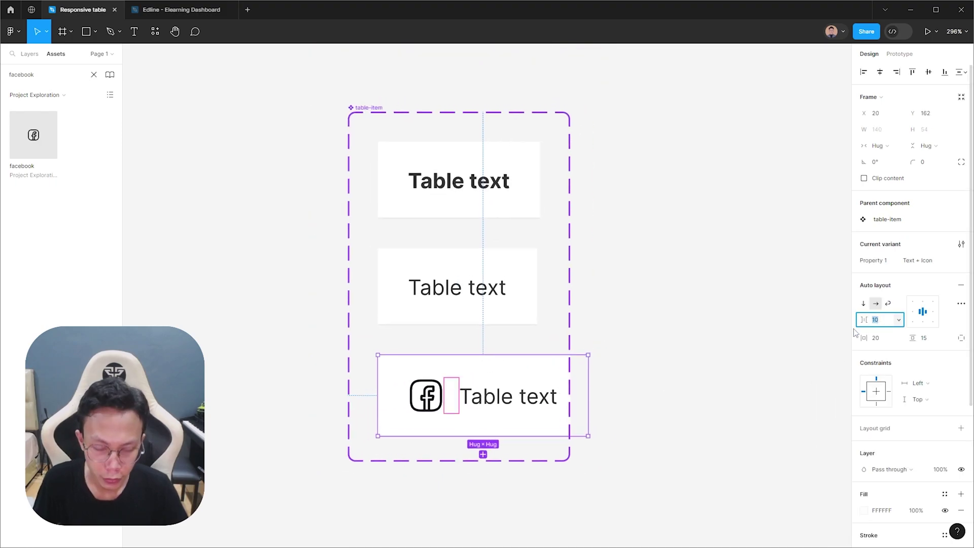
type("6")
left_click(706, 327)
left_click(375, 109)
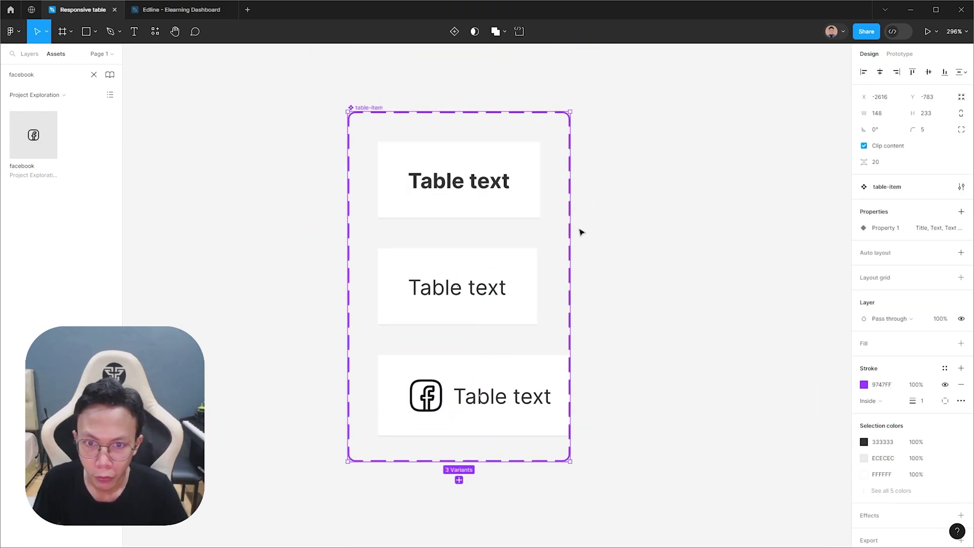
left_click_drag(579, 227, 662, 227)
- Give all three variants a fixed 140 width and narrow the component set around them
key("Return")
left_click(878, 129)
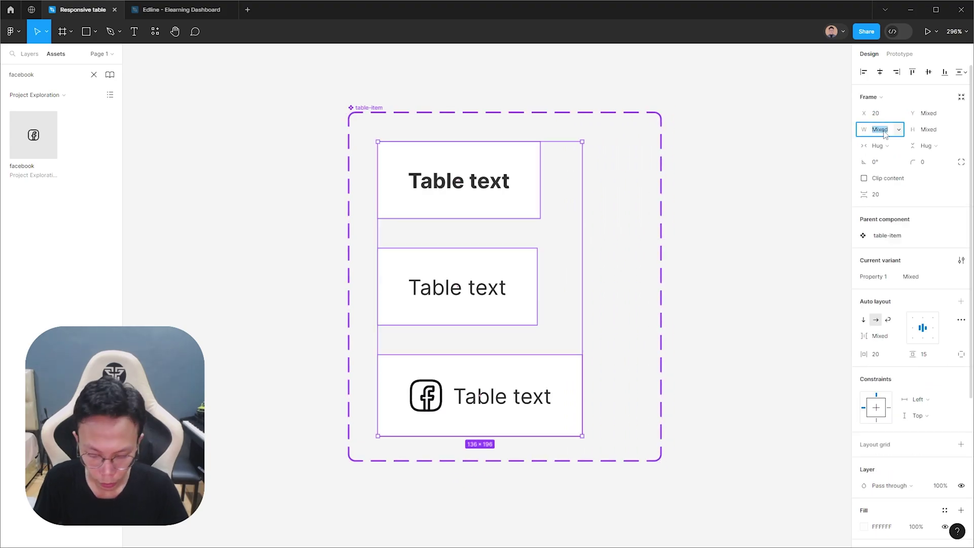
type("140")
key("Return")
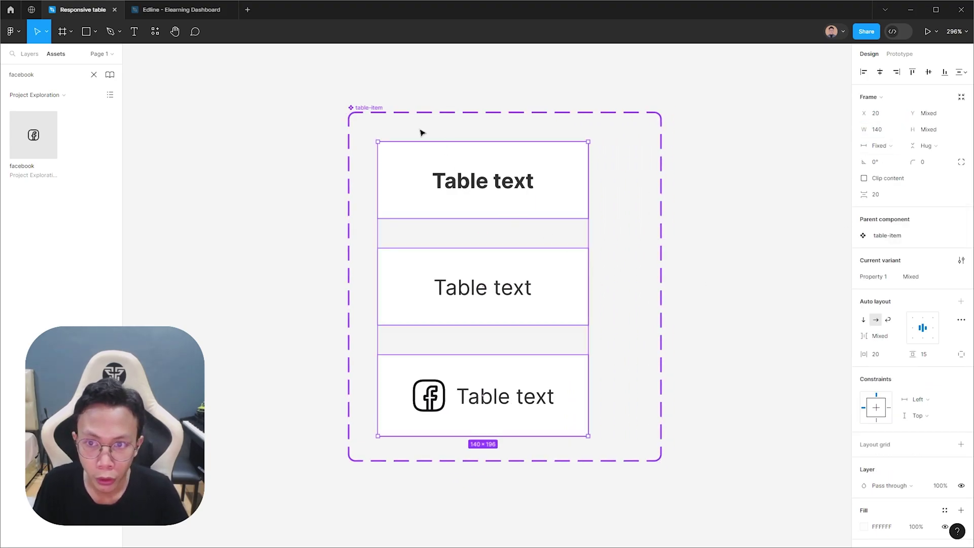
left_click(379, 114)
left_click_drag(663, 208, 619, 217)
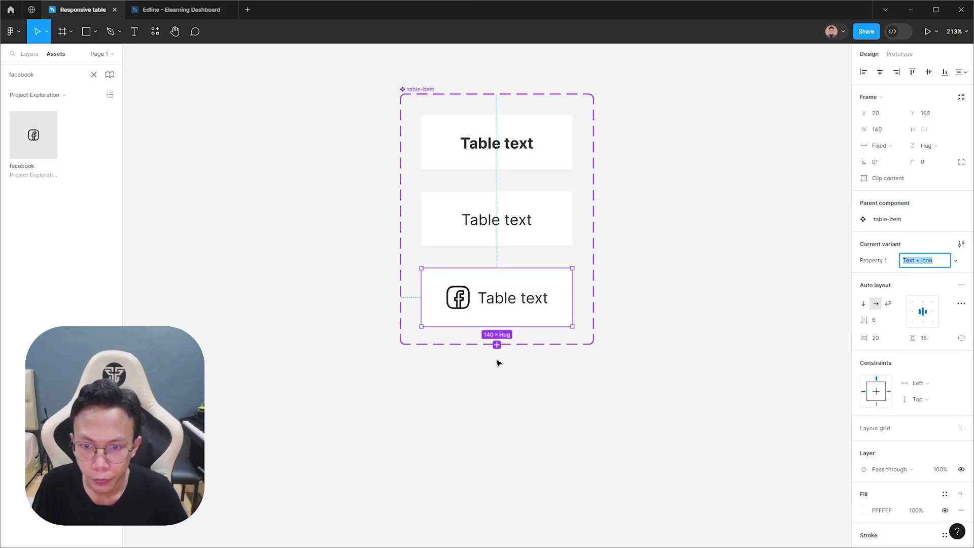
- Add a fourth variant and copy its Table text out onto empty canvas
scroll(496, 355, "up", 3)
left_click(497, 334)
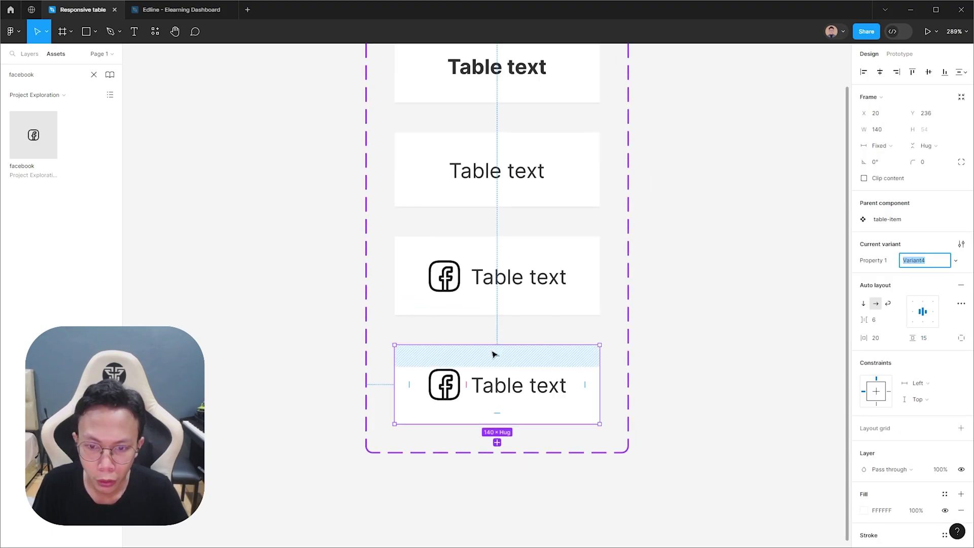
scroll(365, 420, "down", 2)
left_click(559, 367, "ctrl")
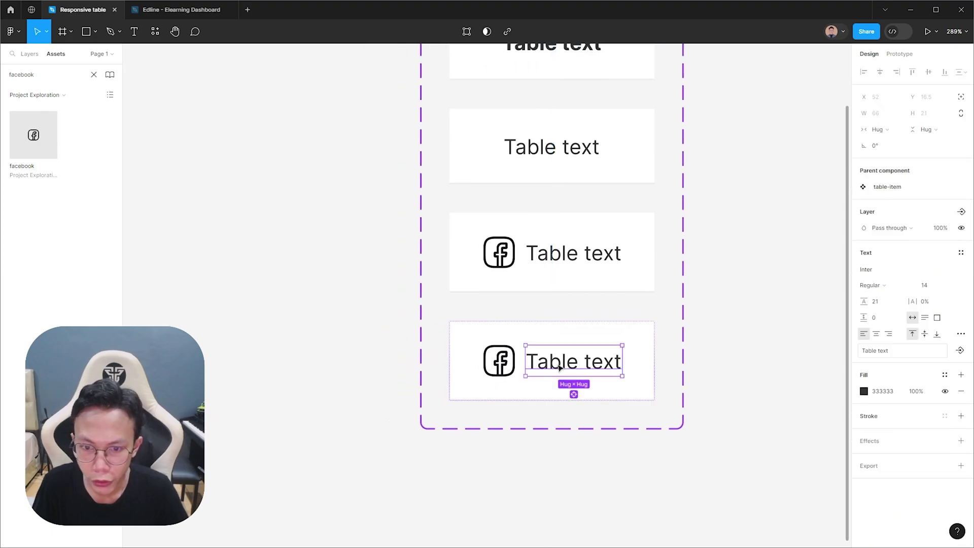
key("ctrl+d")
left_click_drag(597, 369, 227, 342)
scroll(227, 345, "up", 3)
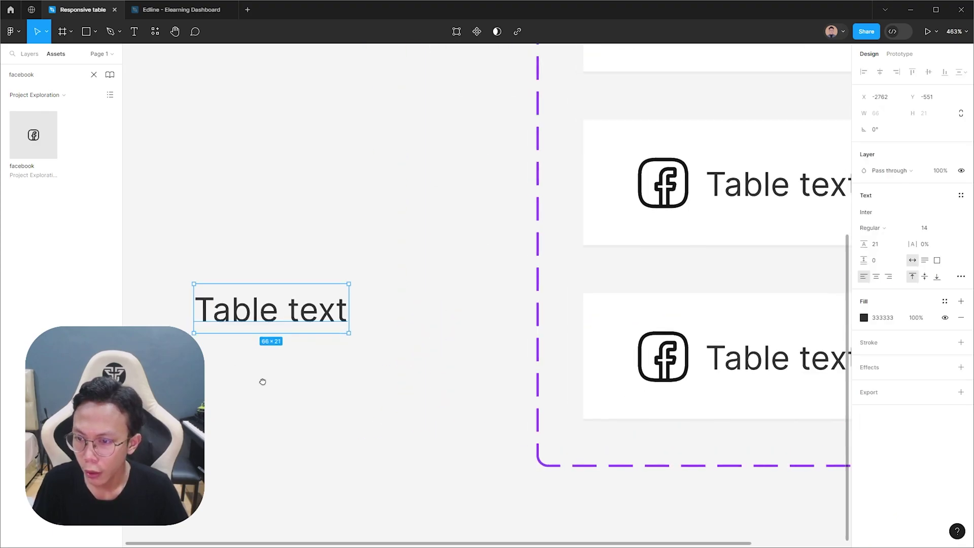
- Change the loose text to 'Success' and wrap it in auto layout with 6 vertical, 8 horizontal padding
double_click(307, 331)
type("Success")
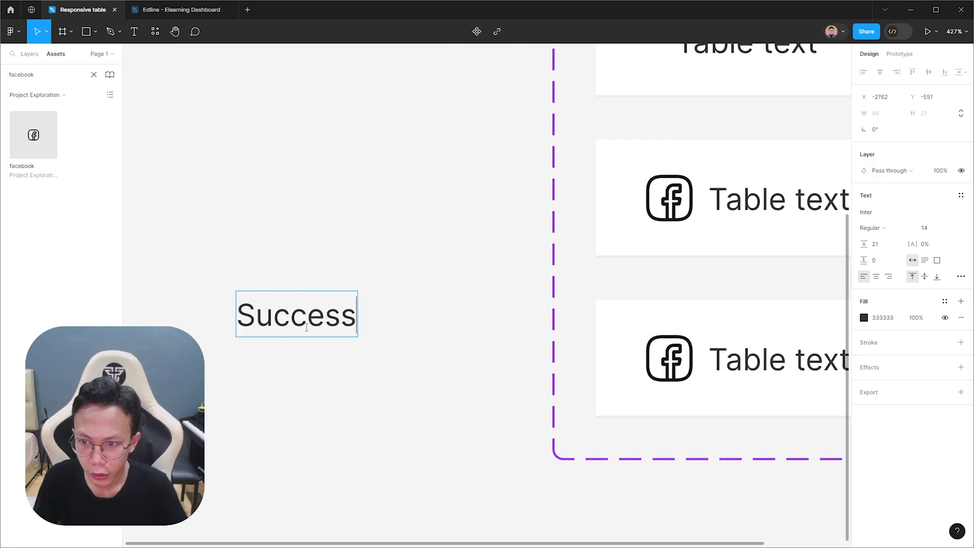
key("Escape")
key("shift+a")
left_click(927, 256)
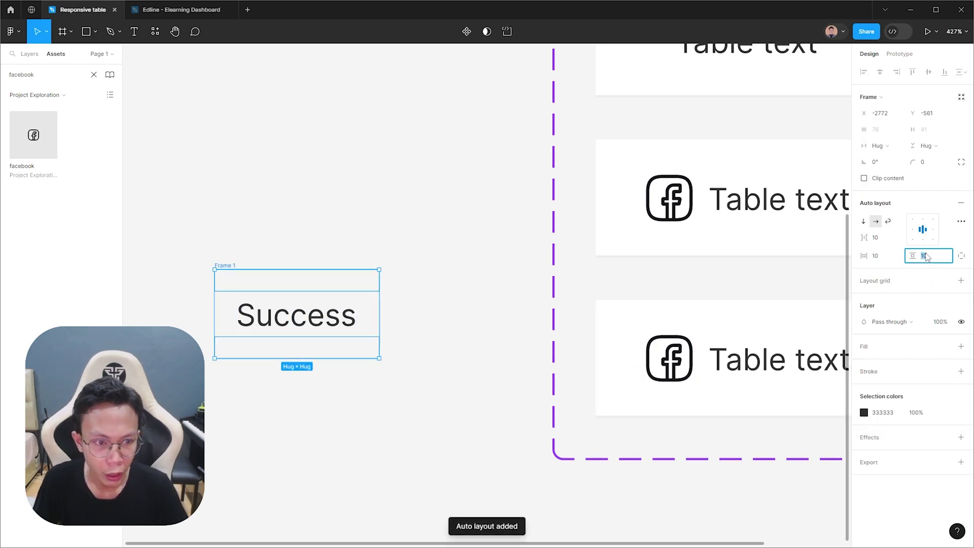
left_click(939, 259)
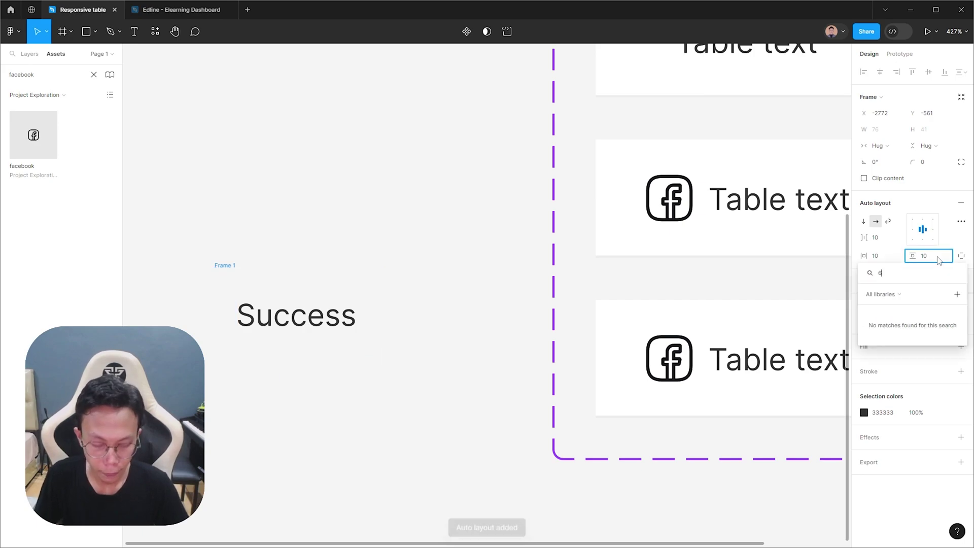
left_click(929, 257)
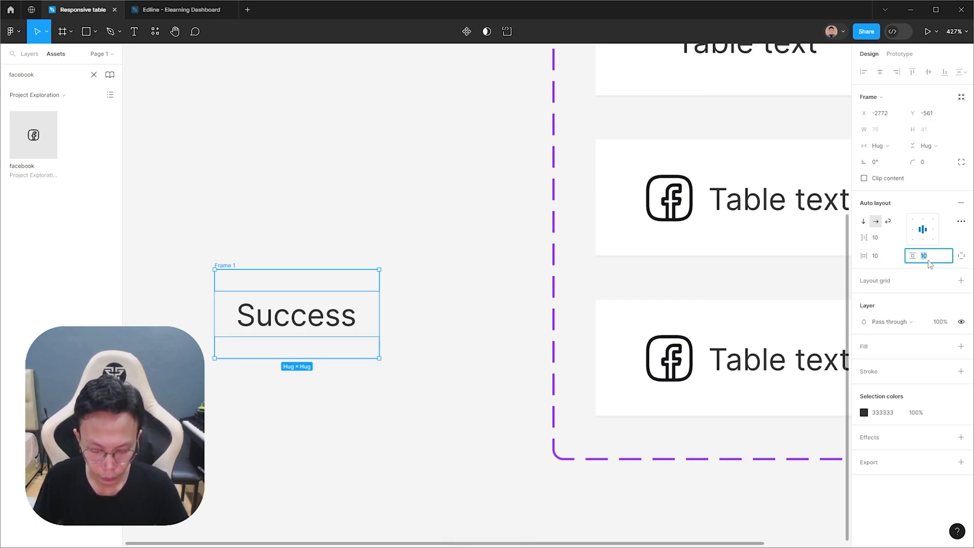
type("6")
key("Return")
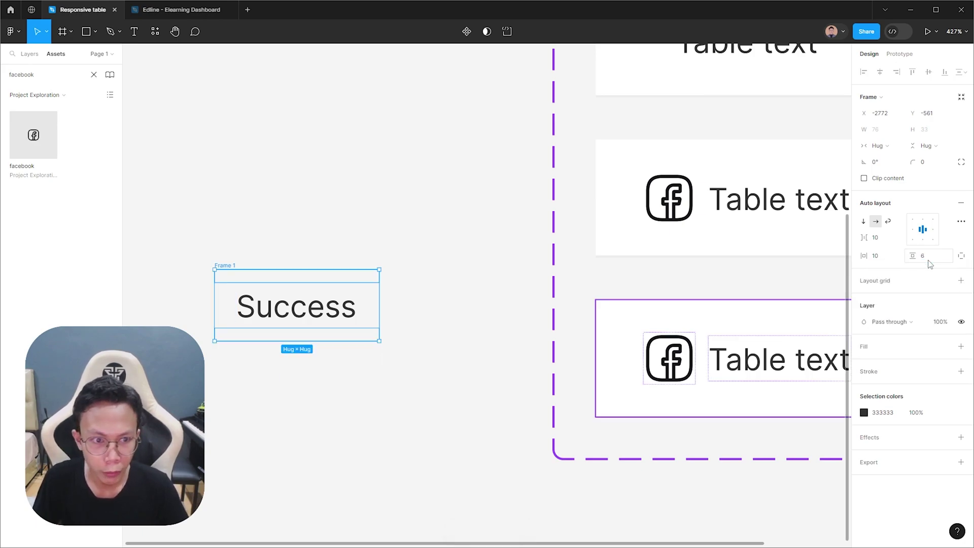
left_click(891, 262)
type("8")
key("Return")
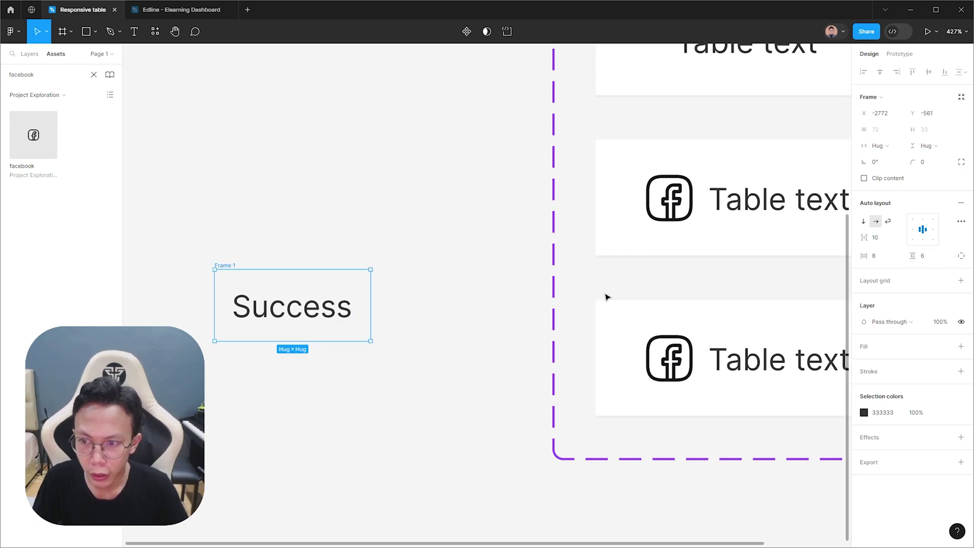
- Name the frame 'Status', fill it with Color/SystemGreen/Light, and set corner radius 100
double_click(232, 268)
type("S")
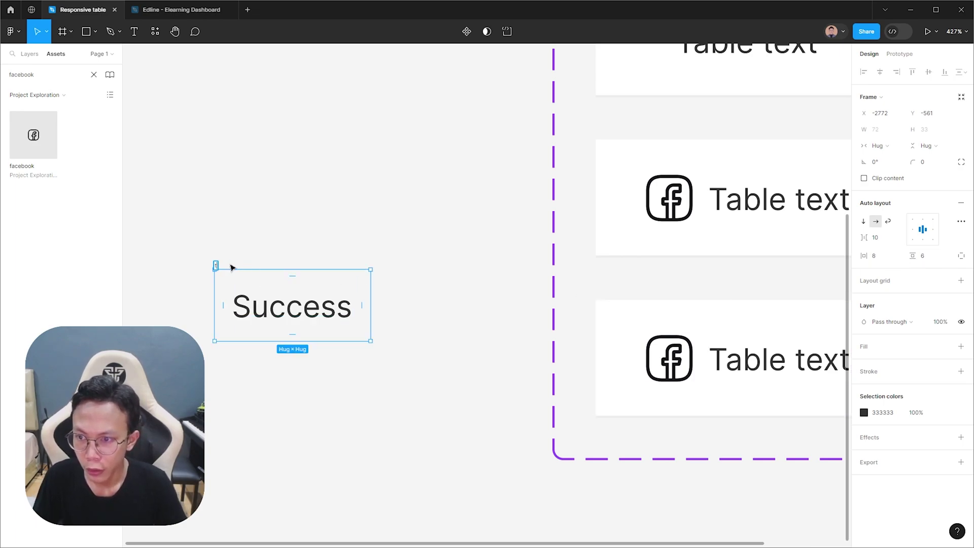
type("tatus")
key("Return")
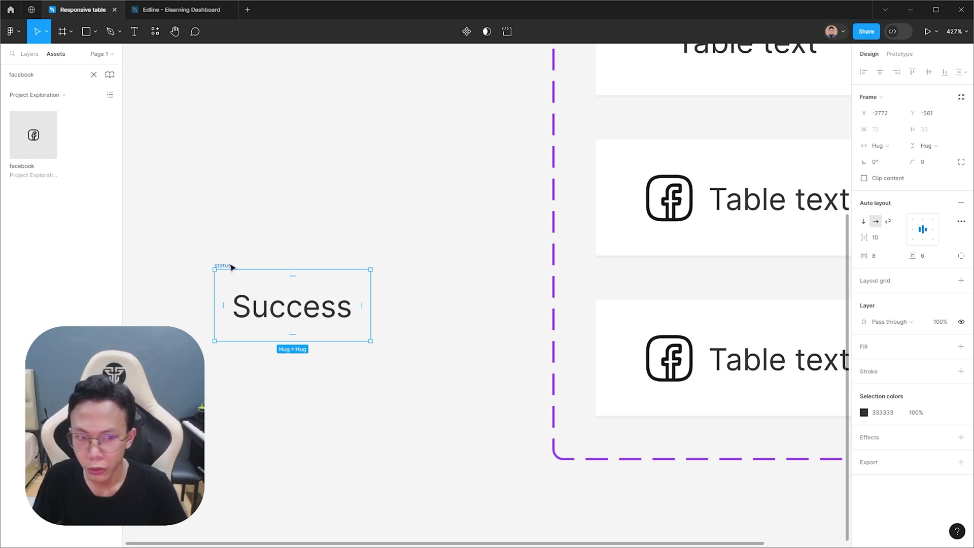
left_click(945, 347)
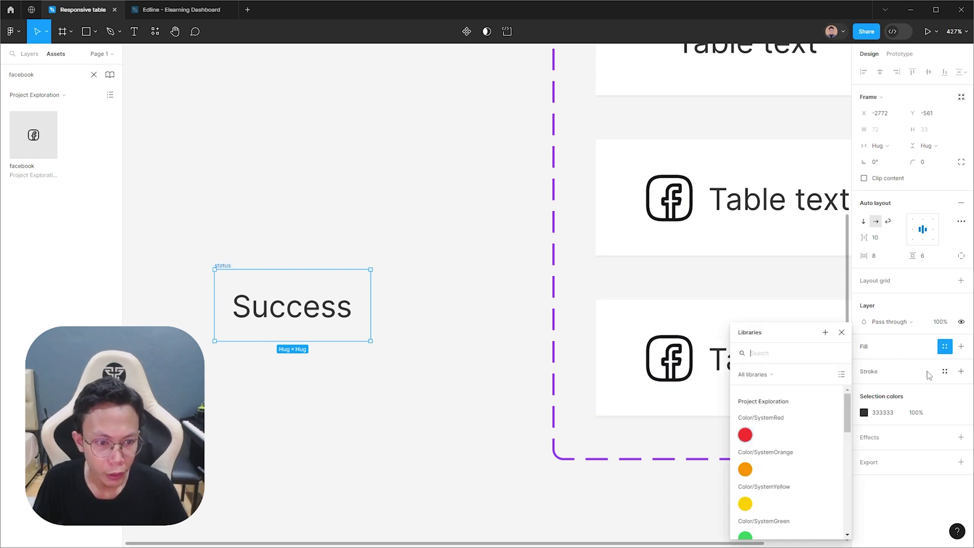
left_click(745, 532)
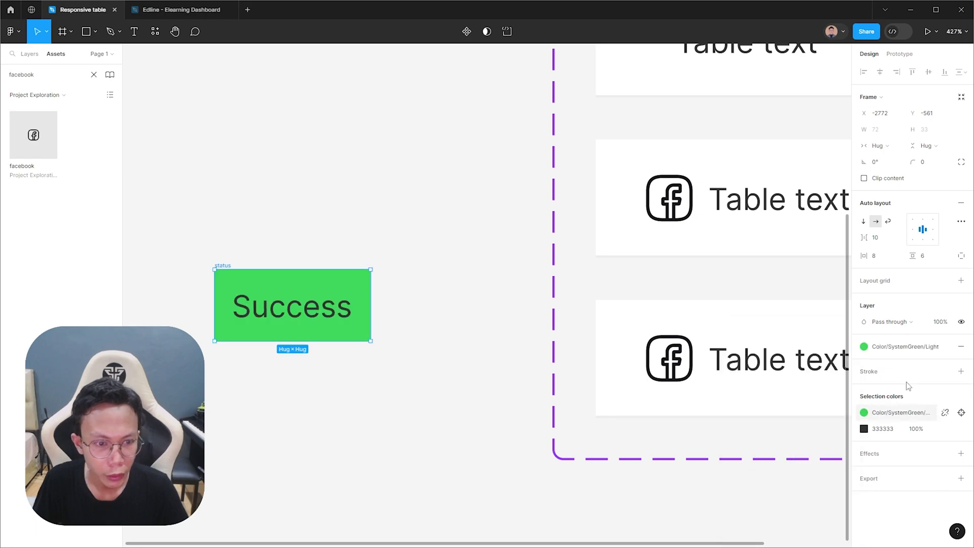
left_click(928, 168)
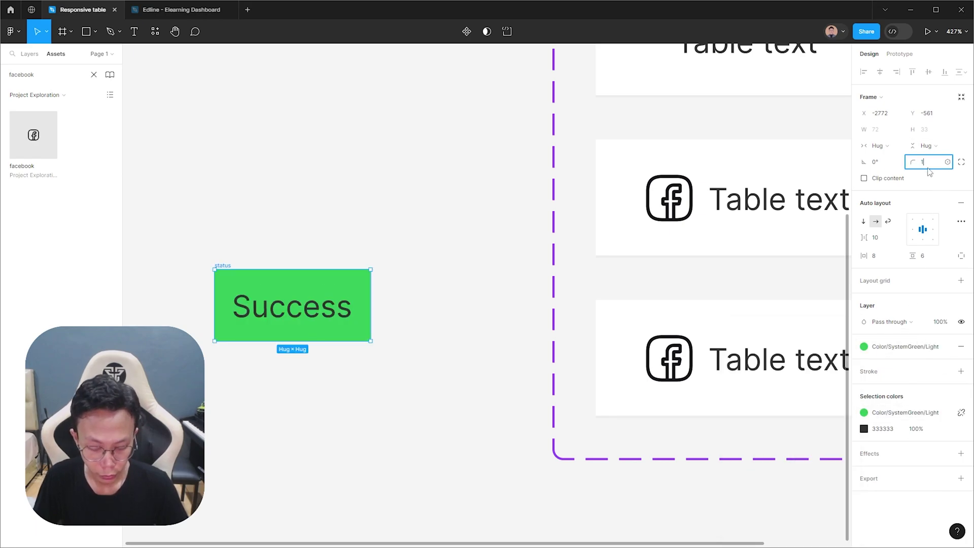
key("Return")
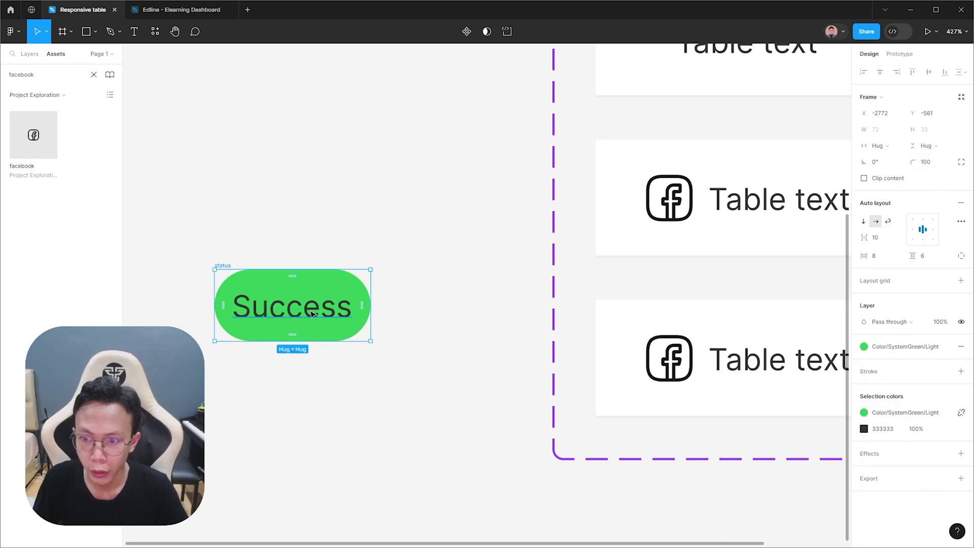
- Make the Success label text white (FFFFFF)
left_click(325, 317)
left_click(945, 317)
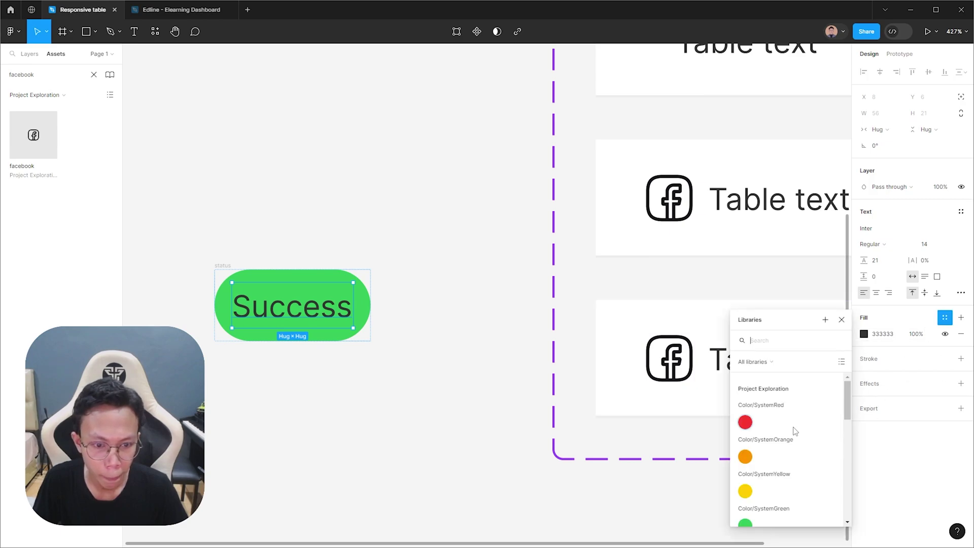
left_click(891, 335)
type("fff")
left_click(429, 312)
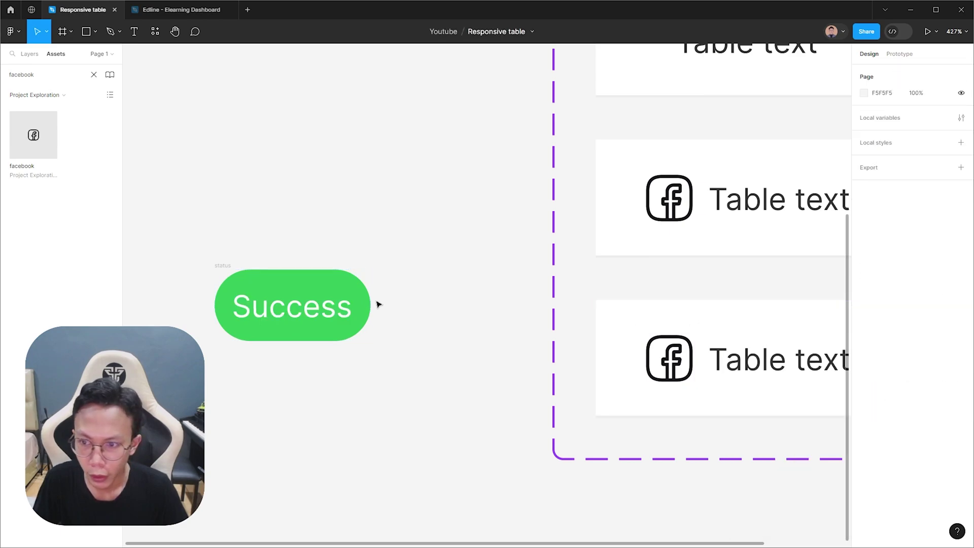
left_click(348, 300)
- Increase the pill's horizontal padding to 10
left_click(348, 279)
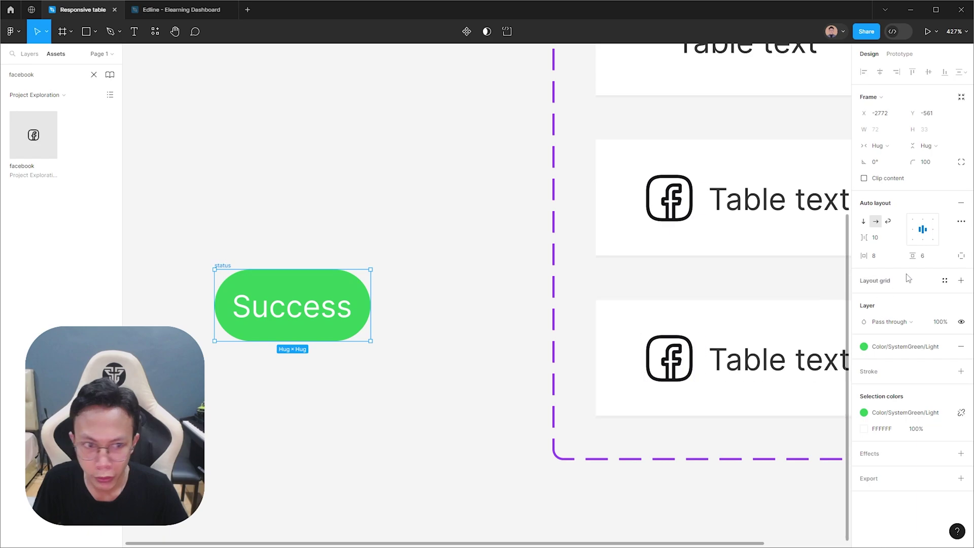
left_click(891, 260)
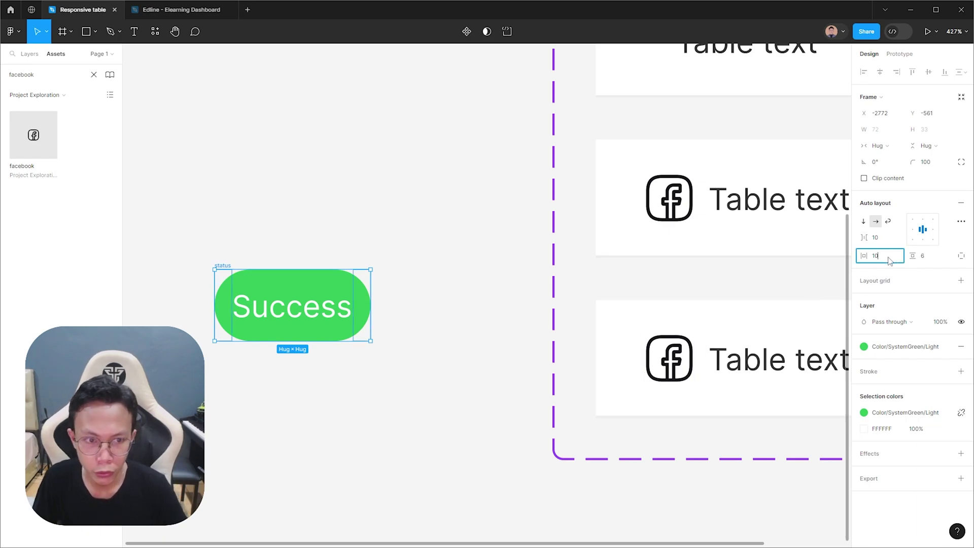
type("10")
key("Return")
left_click(464, 233)
left_click_drag(480, 231, 471, 230)
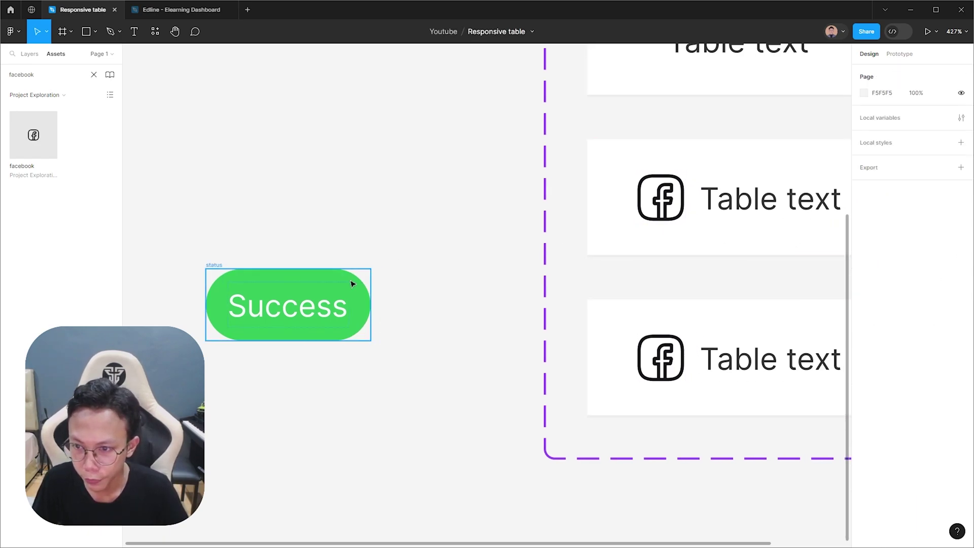
left_click(322, 304)
left_click(384, 222)
scroll(384, 223, "down", 1)
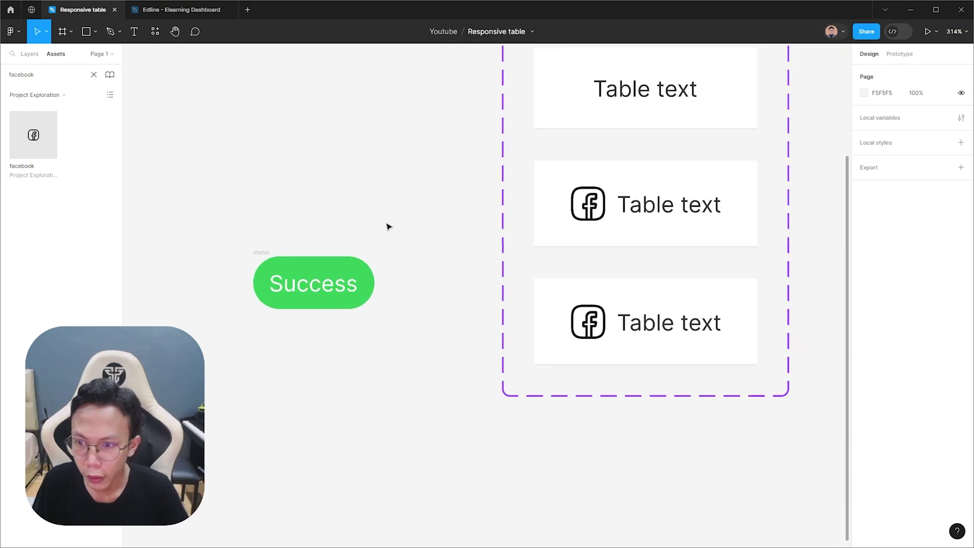
left_click_drag(408, 226, 401, 226)
scroll(401, 226, "up", 1)
- Turn the status pill into a component
left_click(197, 269)
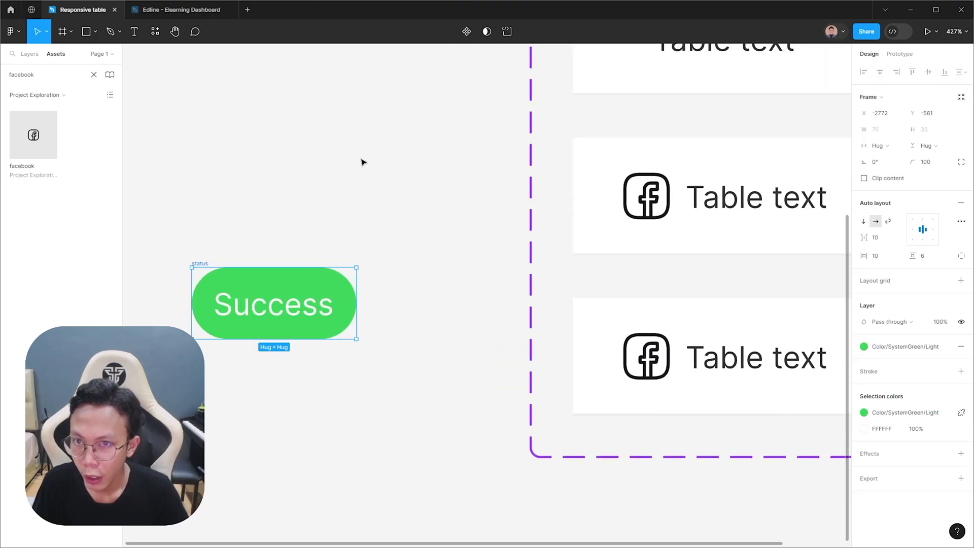
left_click(467, 31)
scroll(364, 219, "down", 1)
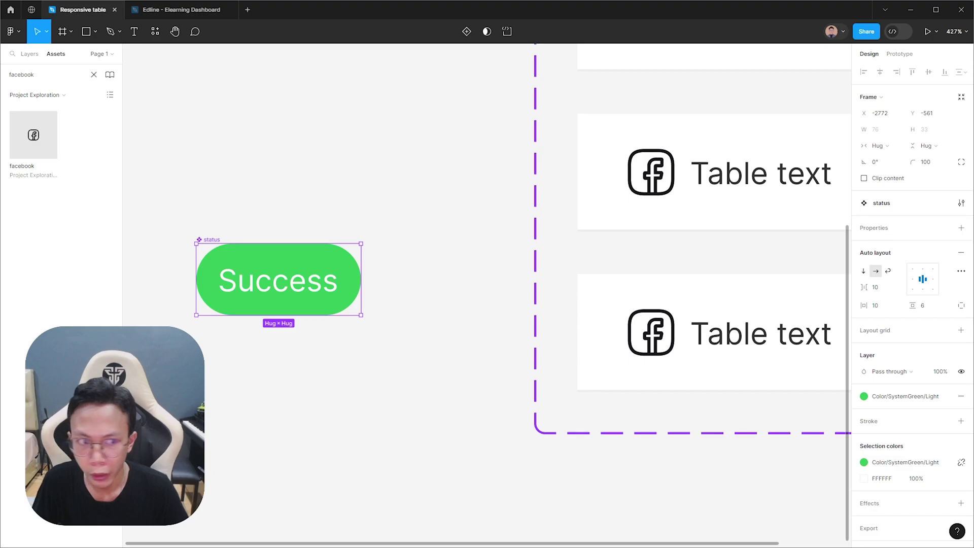
- Add a Variant property and a second badge named Pending, with an orange fill and 'Pending' label
left_click(961, 228)
left_click(936, 258)
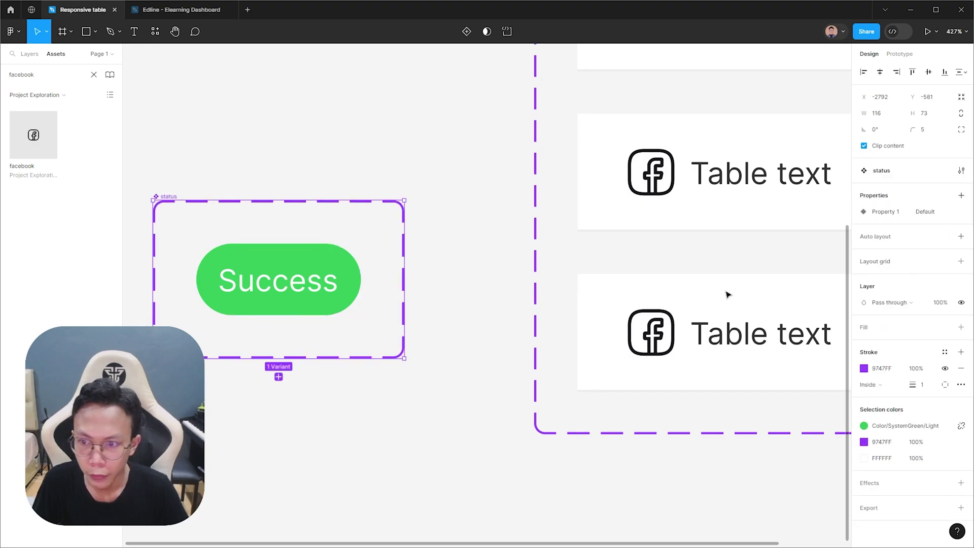
type("Pending")
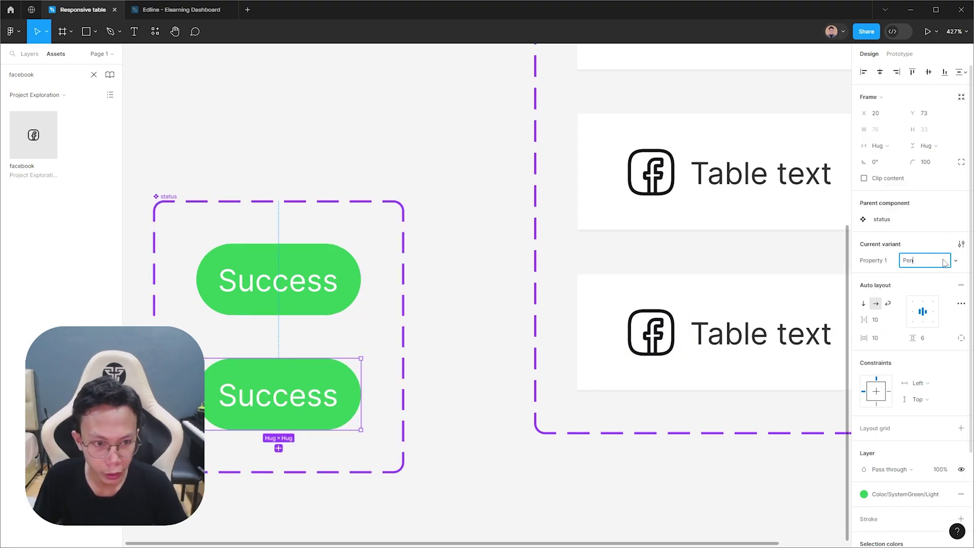
left_click(906, 495)
left_click(745, 407)
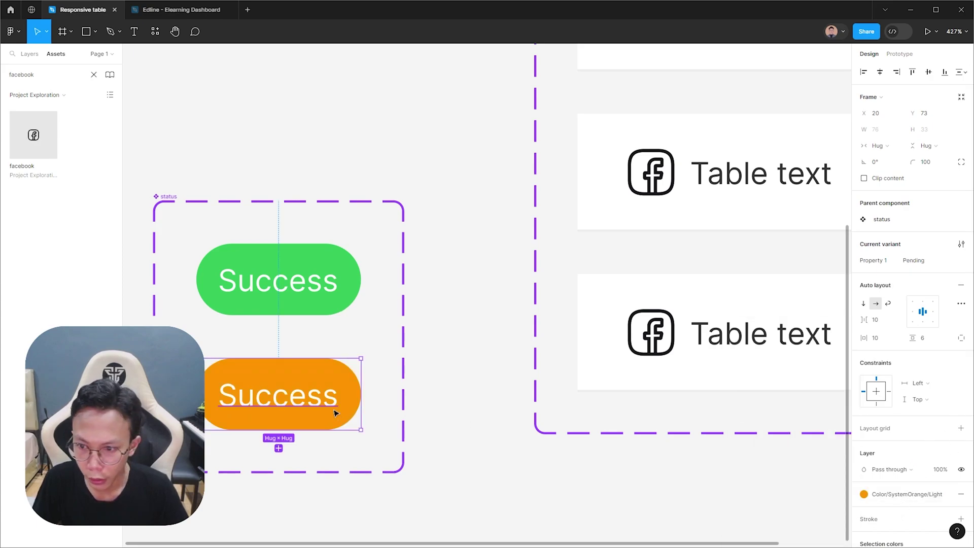
double_click(325, 403)
type("Pending")
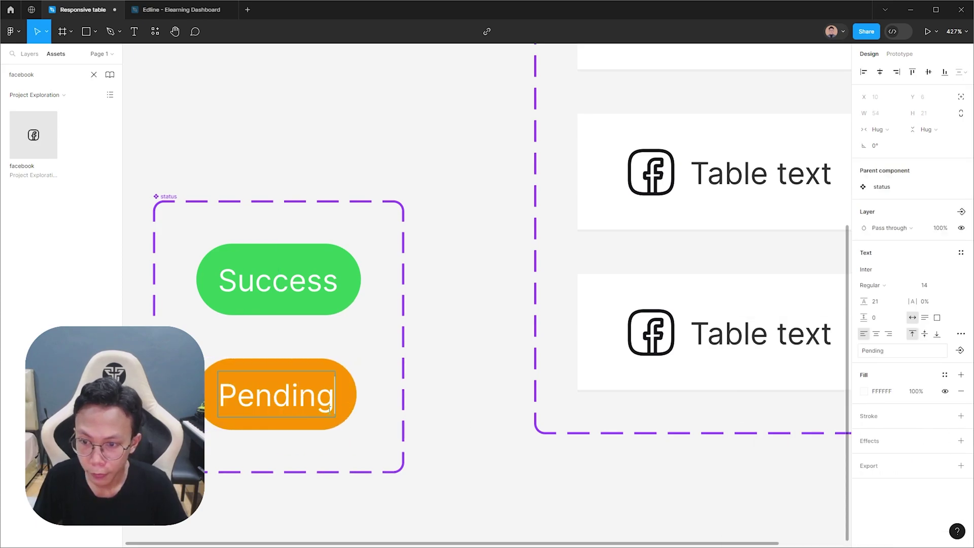
left_click(428, 435)
- Add a third badge variant to the status set, labelled 'Erorr'
scroll(428, 435, "down", 3)
left_click(341, 344)
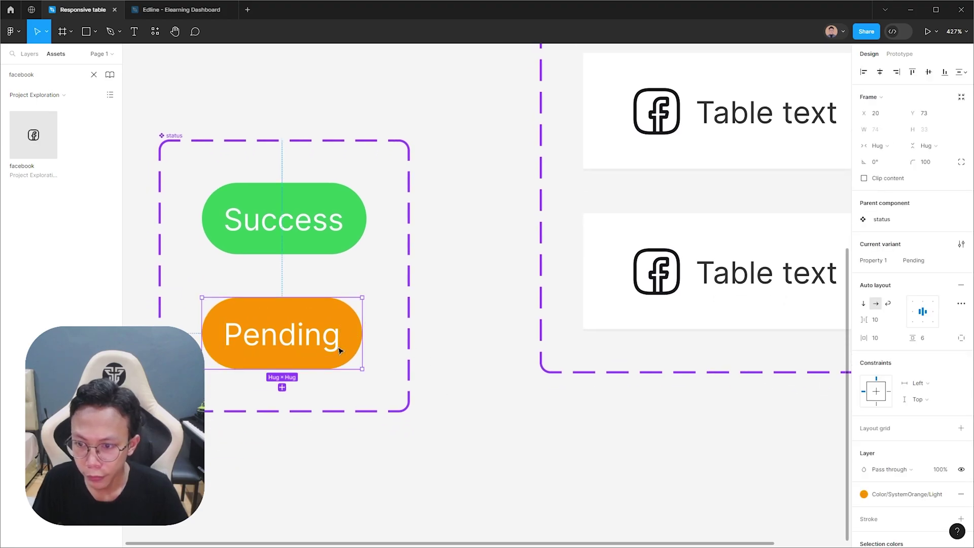
key("Escape")
left_click(163, 141)
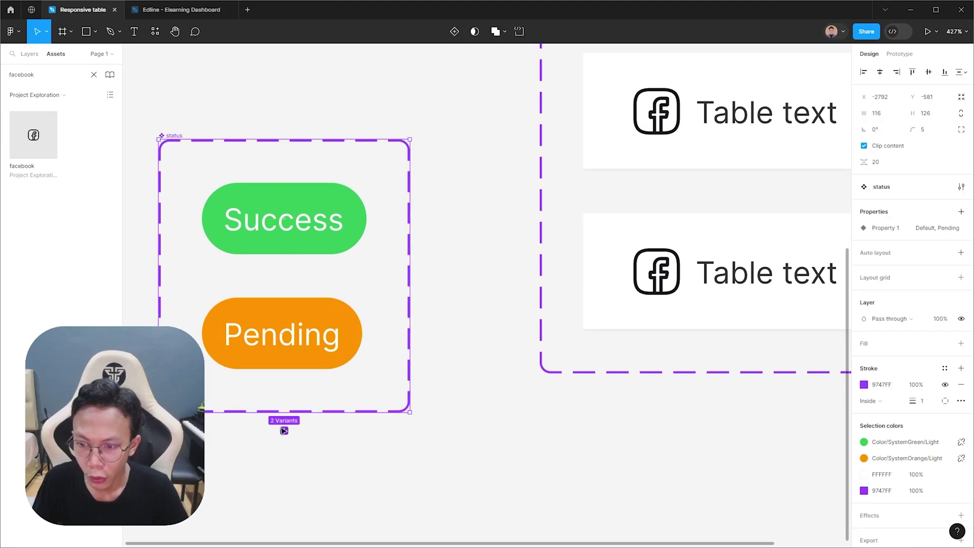
left_click(285, 431)
double_click(276, 453)
type("E")
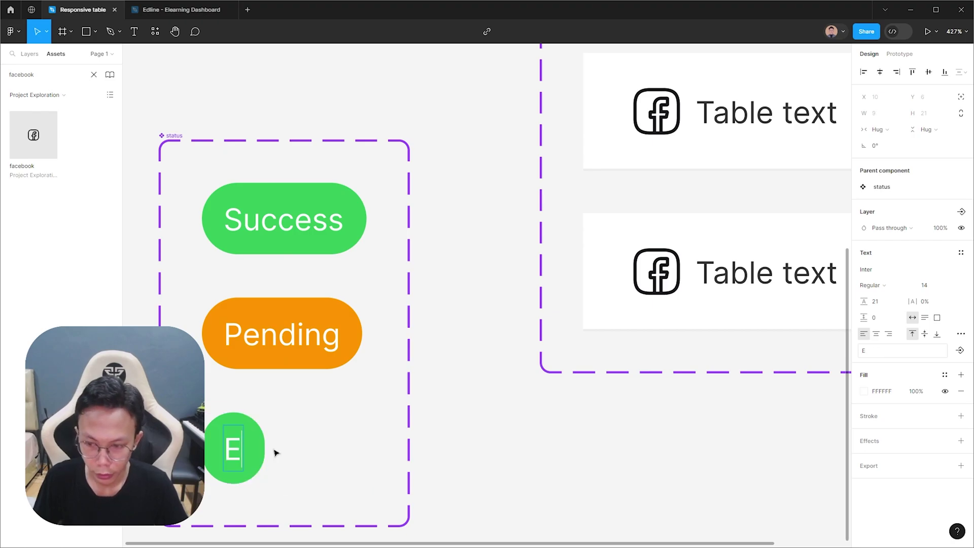
type("rorr")
left_click(476, 431)
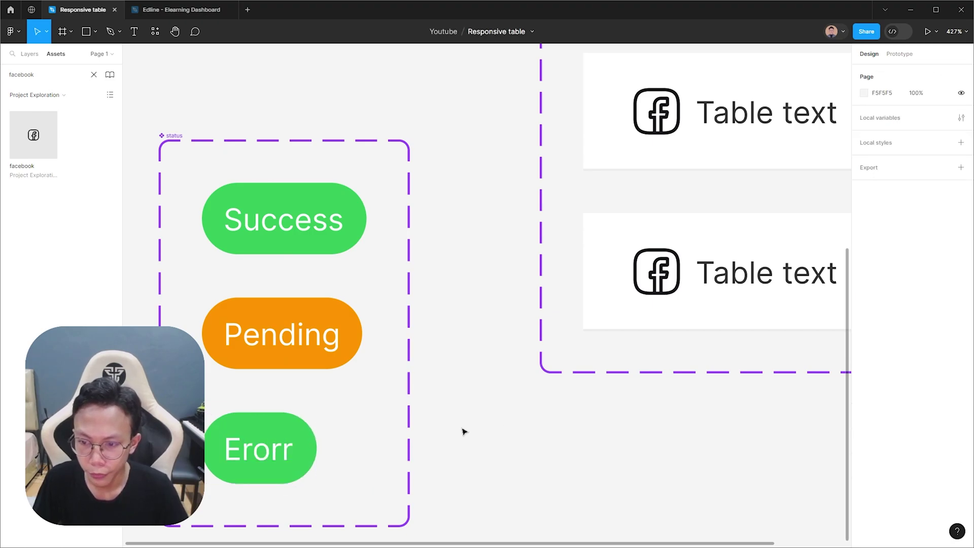
- Set the Success, Pending and Erorr badges to a shared width of 76
left_click(311, 434)
left_click(355, 342, "shift")
left_click(340, 236, "shift")
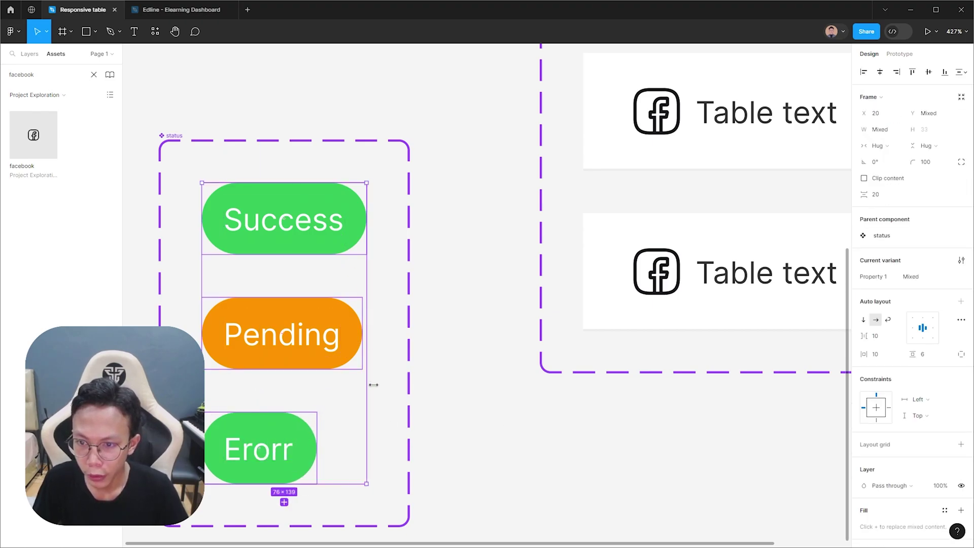
left_click(881, 145)
key("Escape")
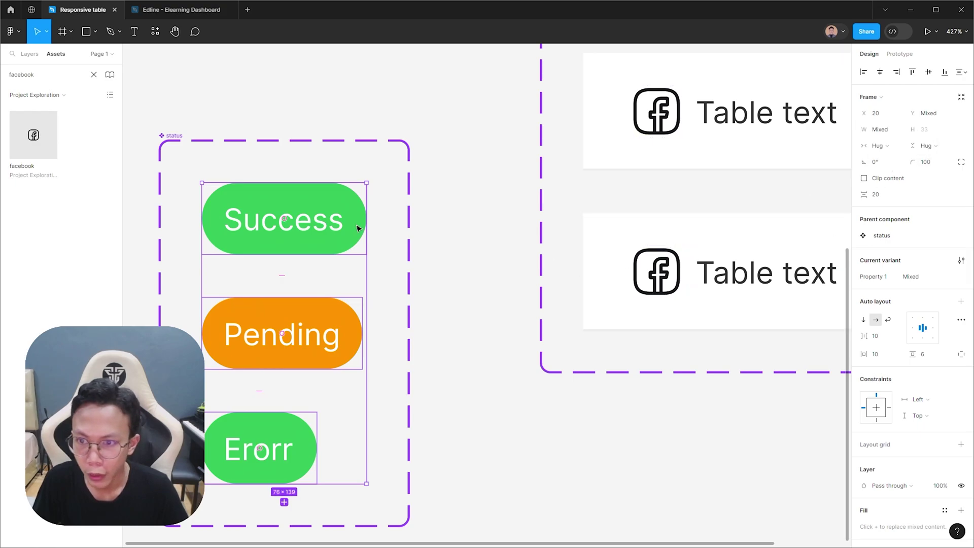
left_click(361, 223)
left_click(307, 347, "shift")
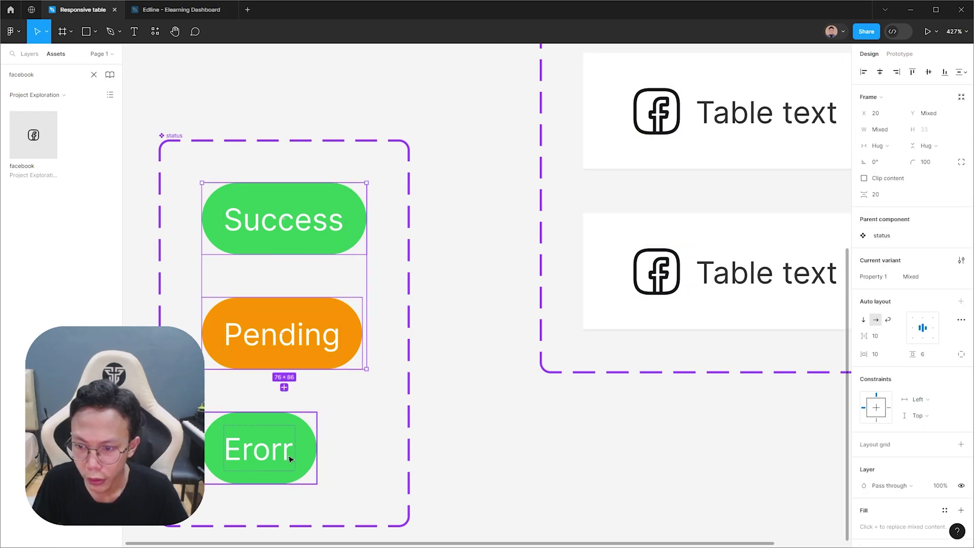
left_click(290, 456, "shift")
left_click(887, 131)
left_click(882, 131)
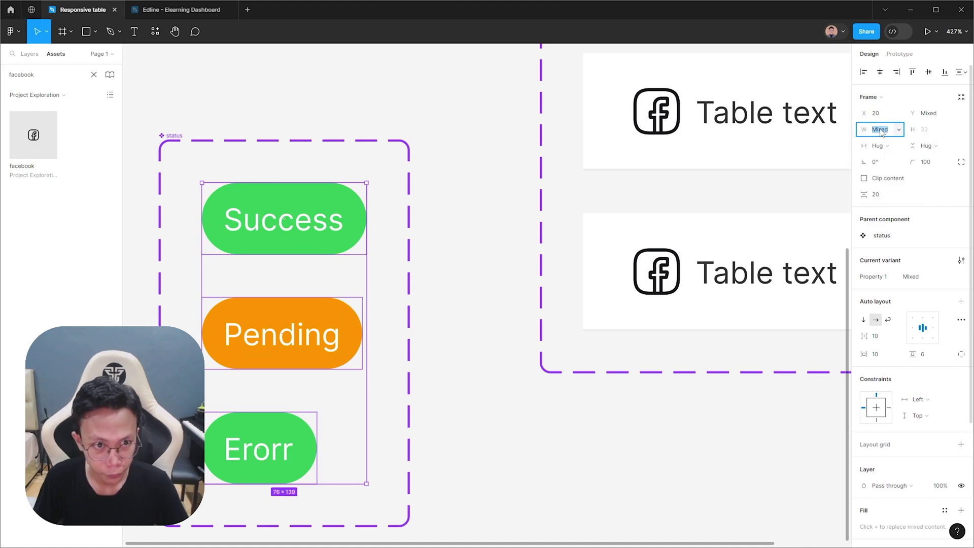
type("76")
key("Return")
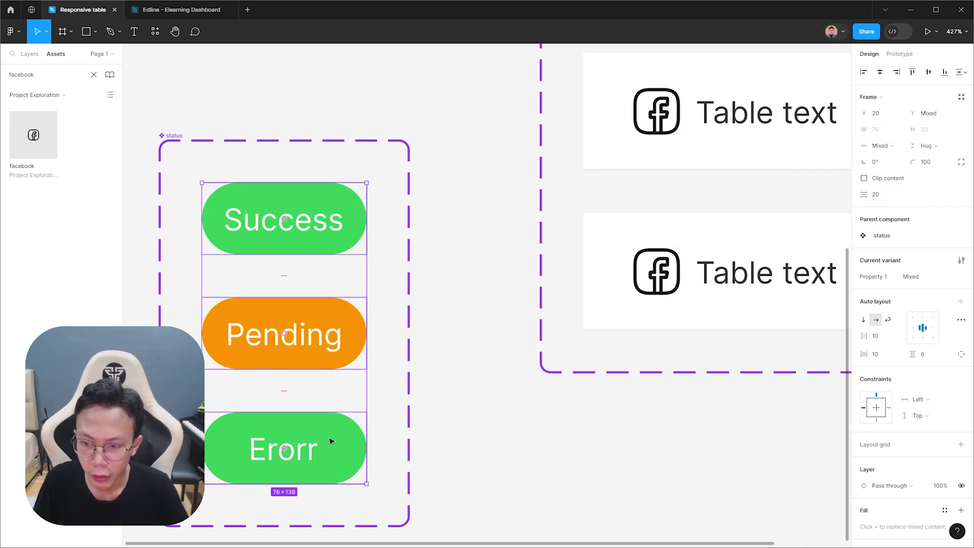
- Give the Erorr badge the pink SystemPink fill style
left_click(330, 444)
left_click(919, 494)
scroll(762, 447, "down", 3)
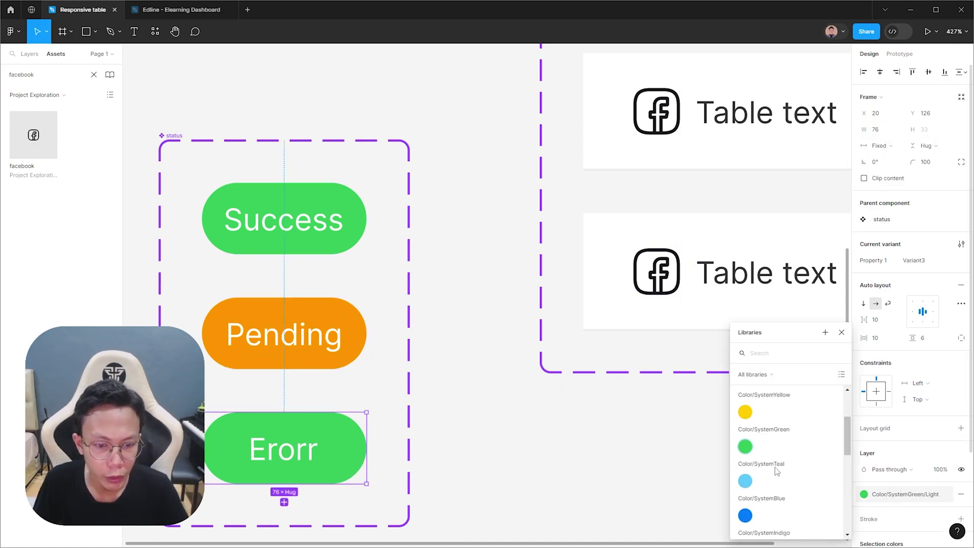
left_click(749, 398)
left_click(566, 440)
left_click_drag(636, 440, 660, 403)
scroll(559, 444, "down", 1)
- Rename the third variant to 'Error'
left_click(337, 417)
left_click(907, 262)
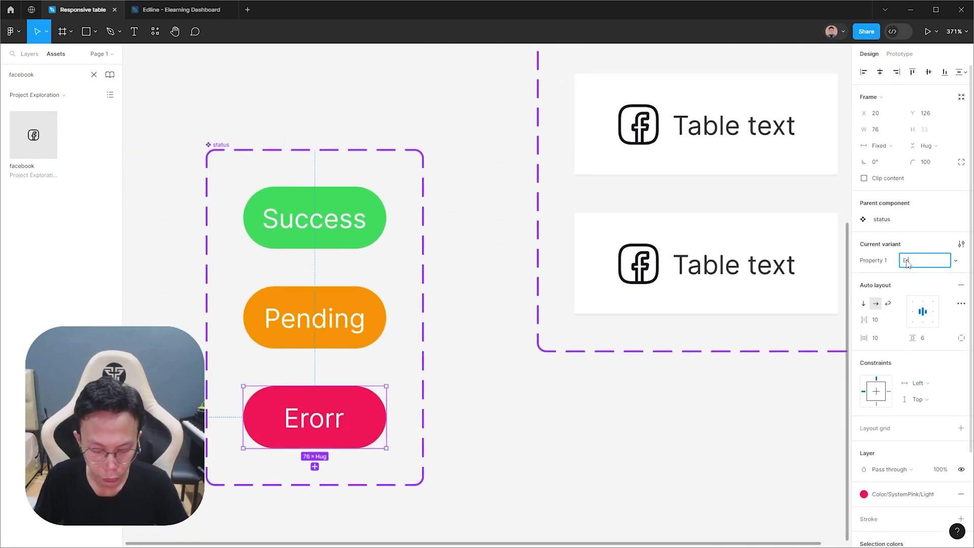
type("Error")
key("Return")
- Move the status component set beside the table-item component
left_click(739, 363)
scroll(738, 363, "down", 5)
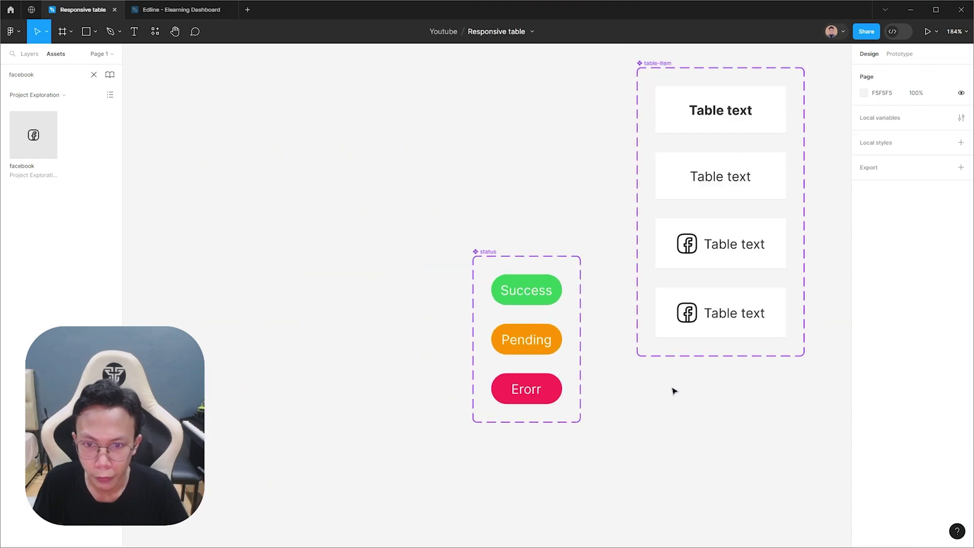
left_click_drag(674, 391, 625, 436)
left_click_drag(433, 298, 474, 108)
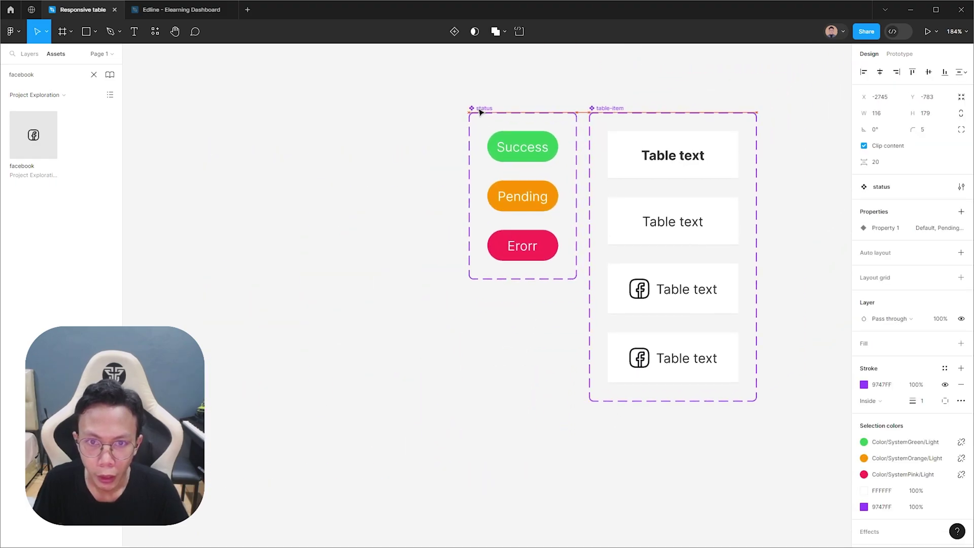
left_click_drag(540, 325, 507, 329)
left_click(451, 323)
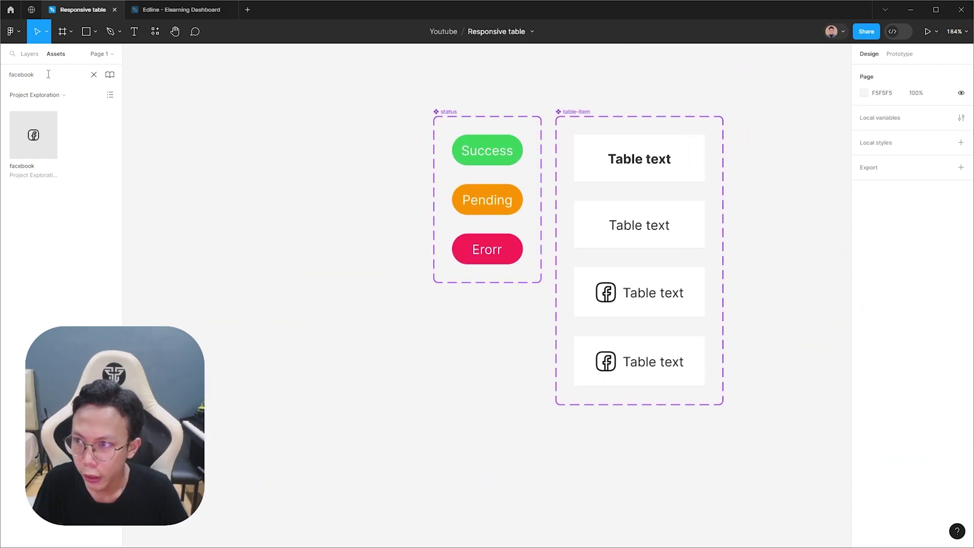
- From Local components, search 'status' and place a status badge in the last table-item row
left_click(40, 95)
left_click(33, 68)
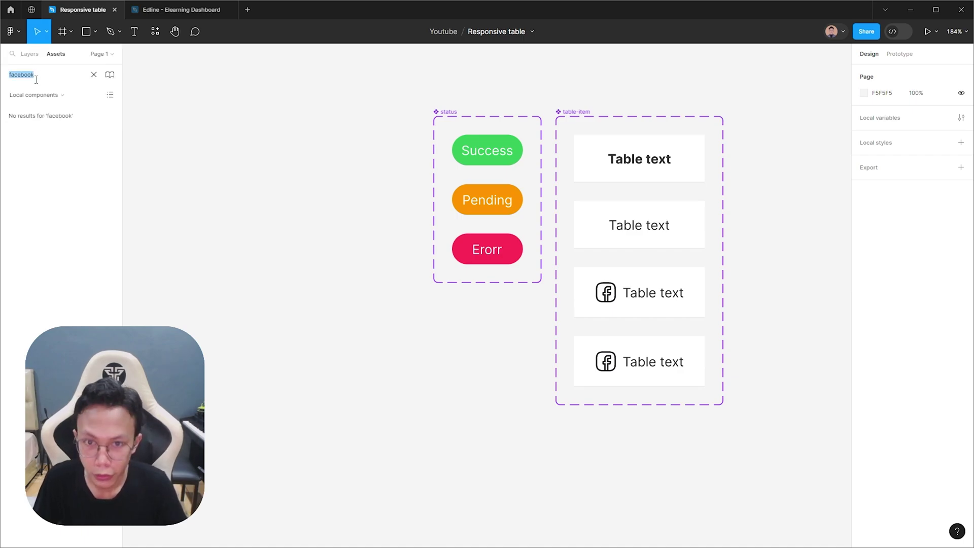
type("status")
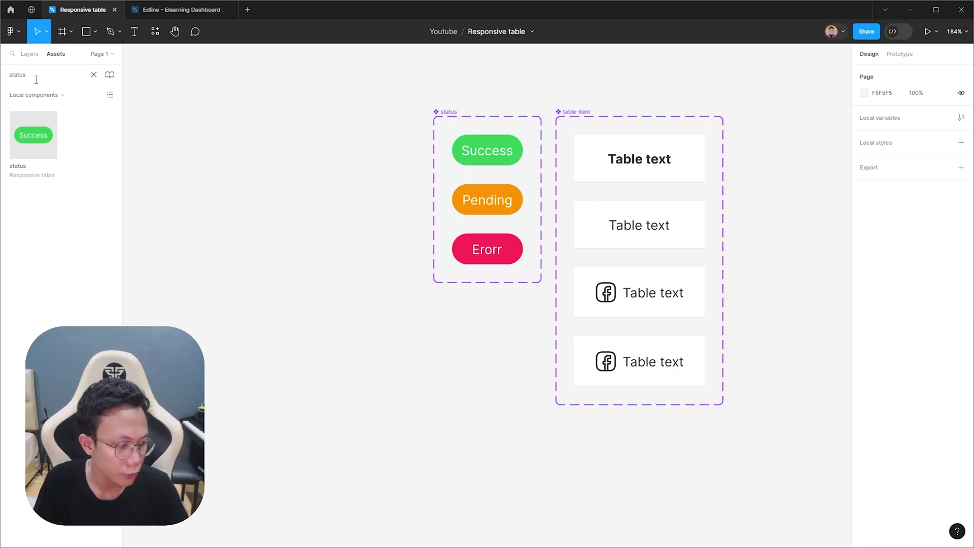
left_click_drag(54, 139, 579, 342)
- Delete the last row's facebook icon and Table text, leaving only the Success badge
scroll(630, 406, "up", 3)
left_click(692, 350)
left_click(645, 350, "shift")
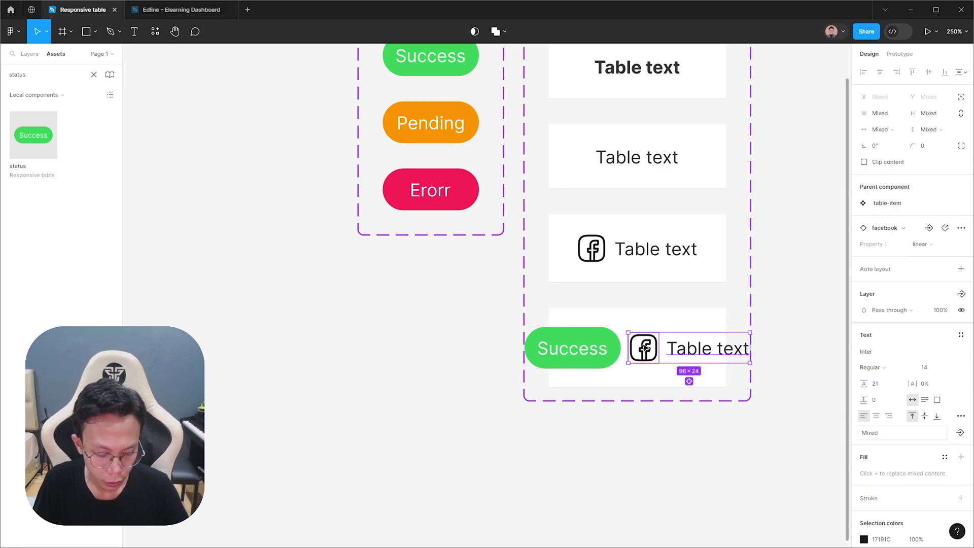
key("Delete")
left_click_drag(680, 396, 524, 433)
left_click_drag(642, 434, 642, 452)
- Resize the Facebook icon to 20×20 and give it a 1.2 stroke coloured 333333
left_click_drag(642, 452, 642, 463)
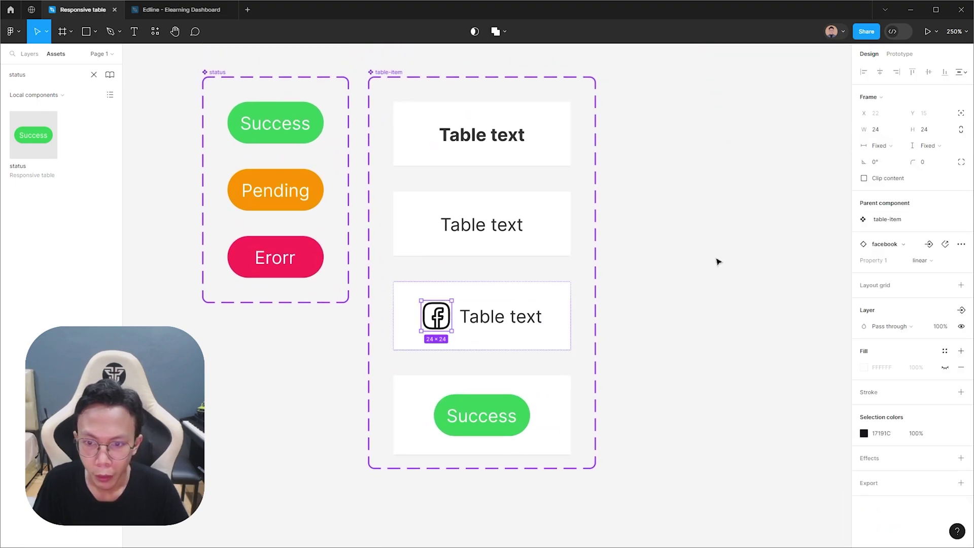
left_click(932, 132)
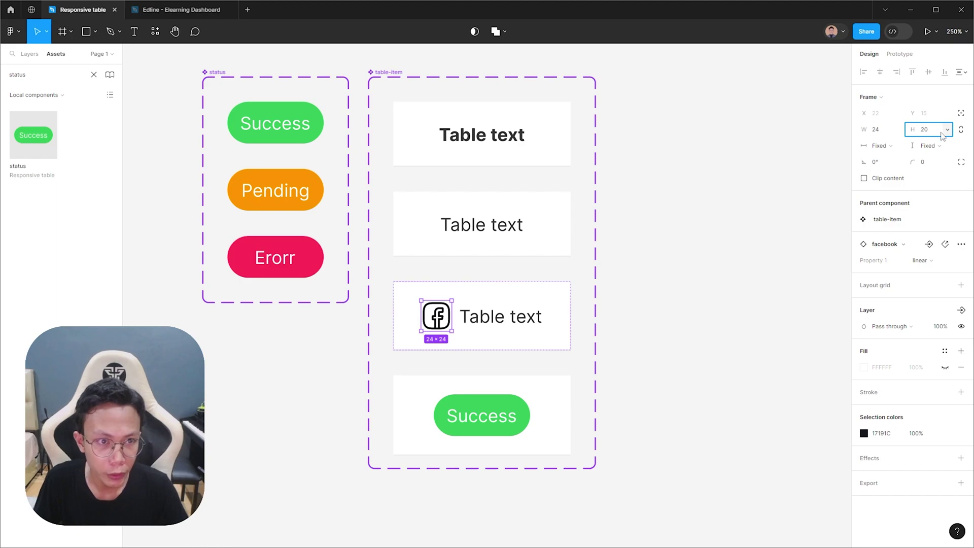
left_click(962, 135)
key("Return")
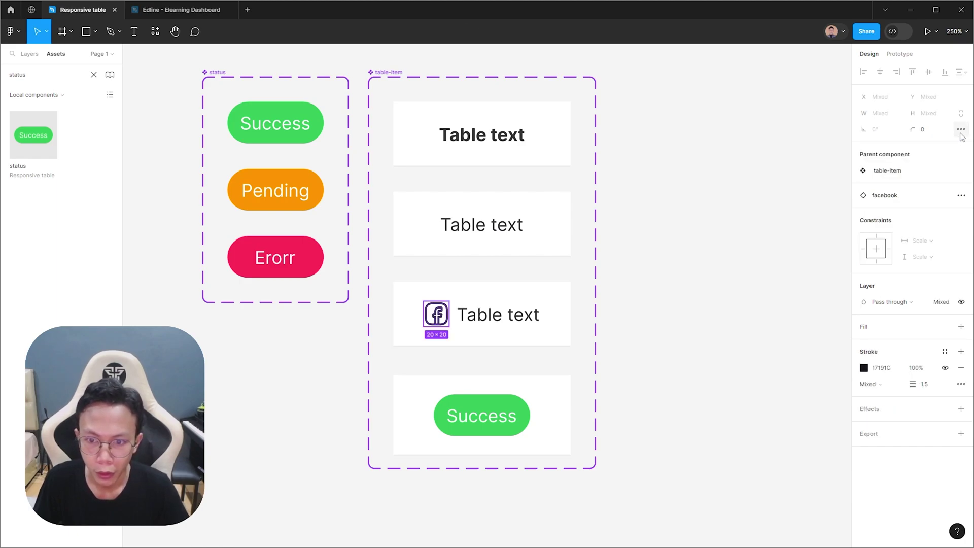
left_click(933, 389)
type("1.2")
key("Return")
left_click(893, 370)
type("3333")
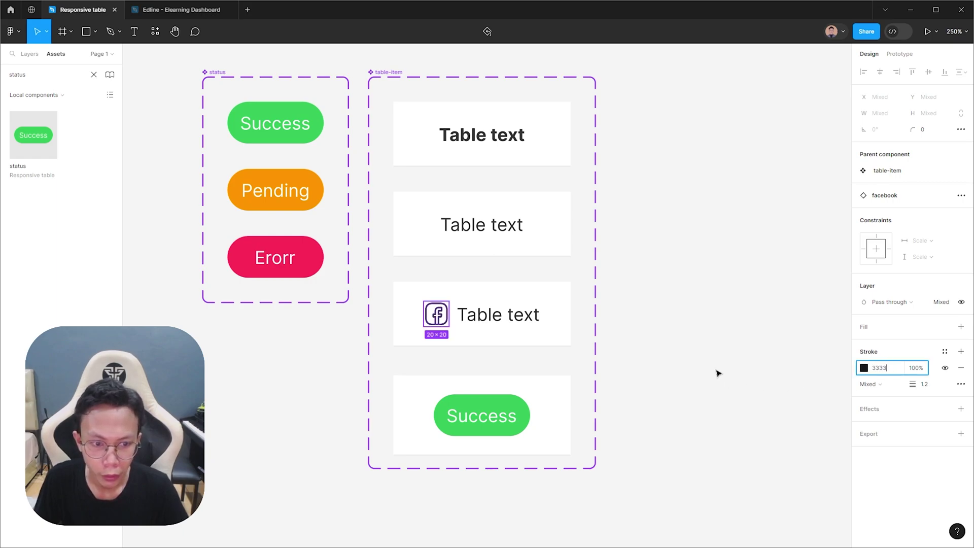
left_click(716, 374)
- Set the Facebook icon's colour opacity to 100%
double_click(446, 322)
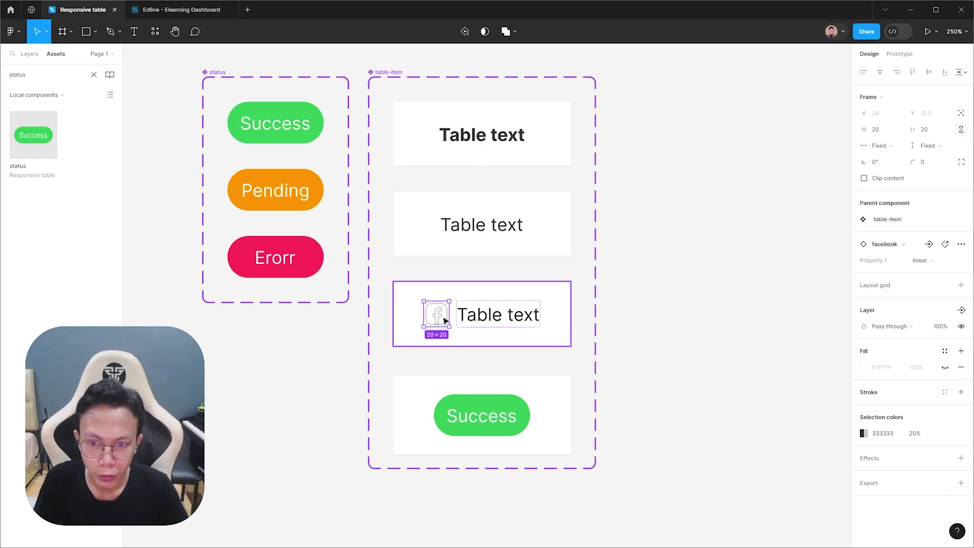
left_click(920, 436)
type("1")
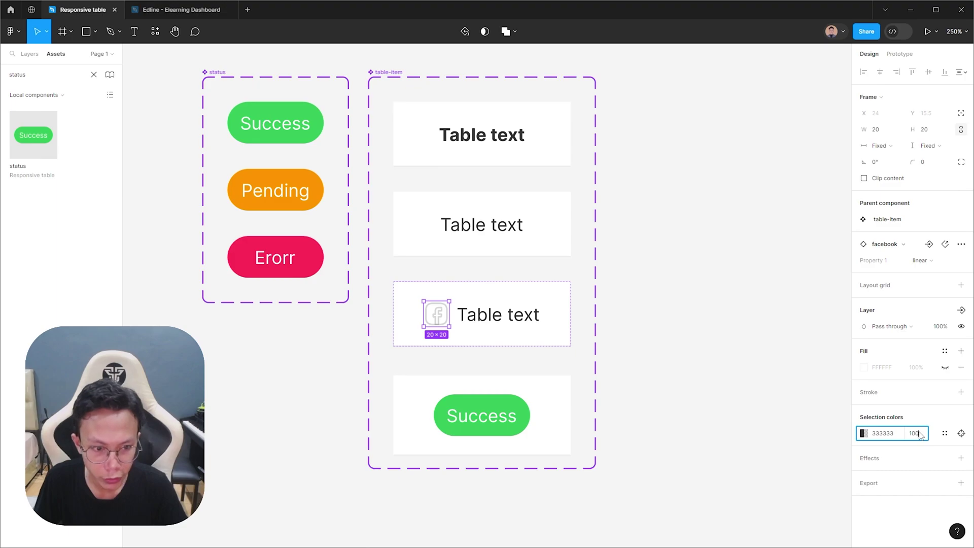
type("00")
key("Return")
left_click(710, 422)
- Left-align the auto-layout content of all four table-item rows
left_click(551, 407)
left_click(544, 331, "shift")
left_click(533, 239, "shift")
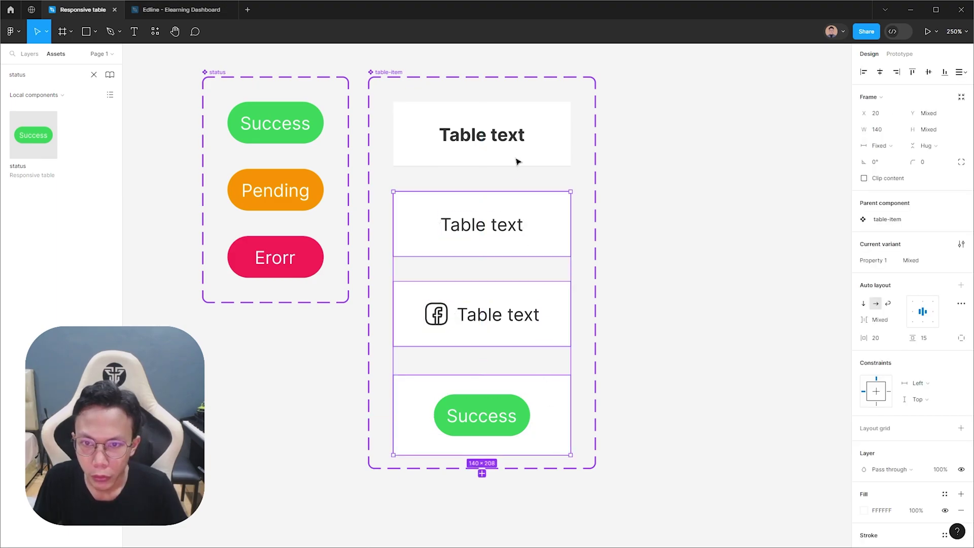
left_click(518, 162, "shift")
left_click(912, 313)
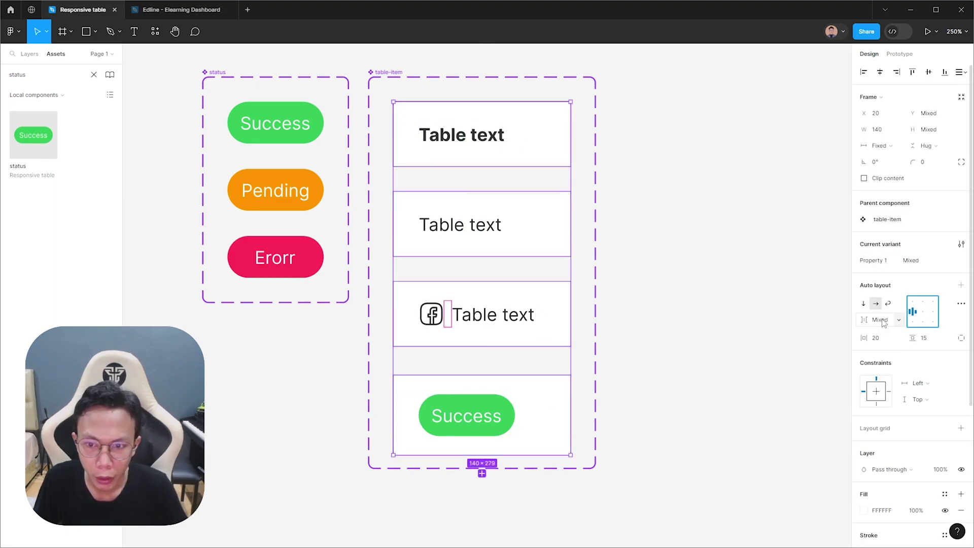
- Move the Success row up and set its height to 51
left_click(518, 402)
left_click_drag(518, 402, 517, 394)
left_click(933, 131)
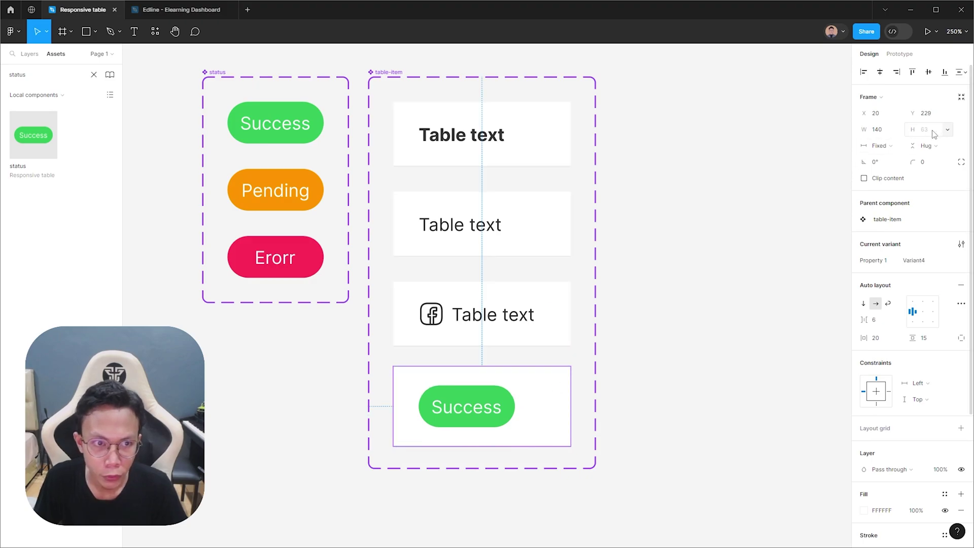
type("51")
left_click(658, 298)
left_click(496, 398)
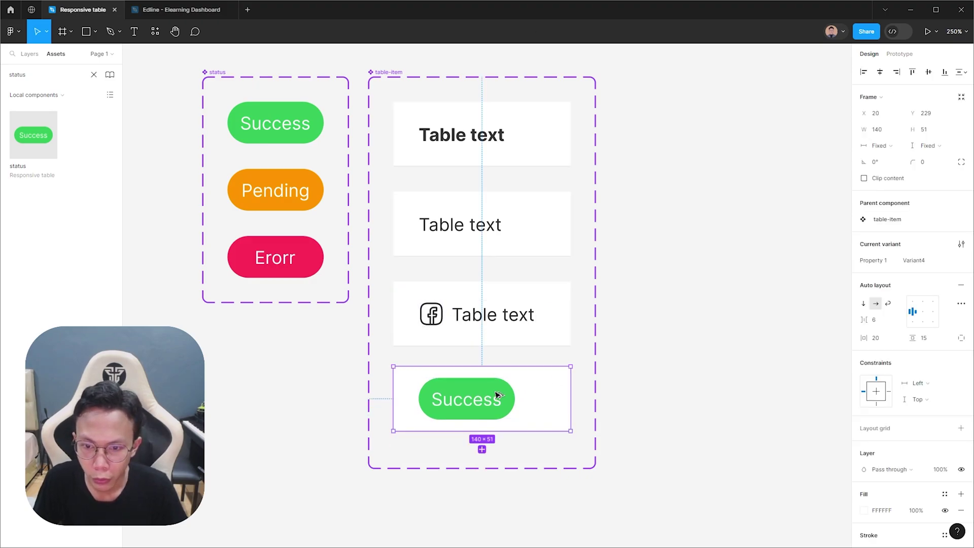
left_click(437, 98)
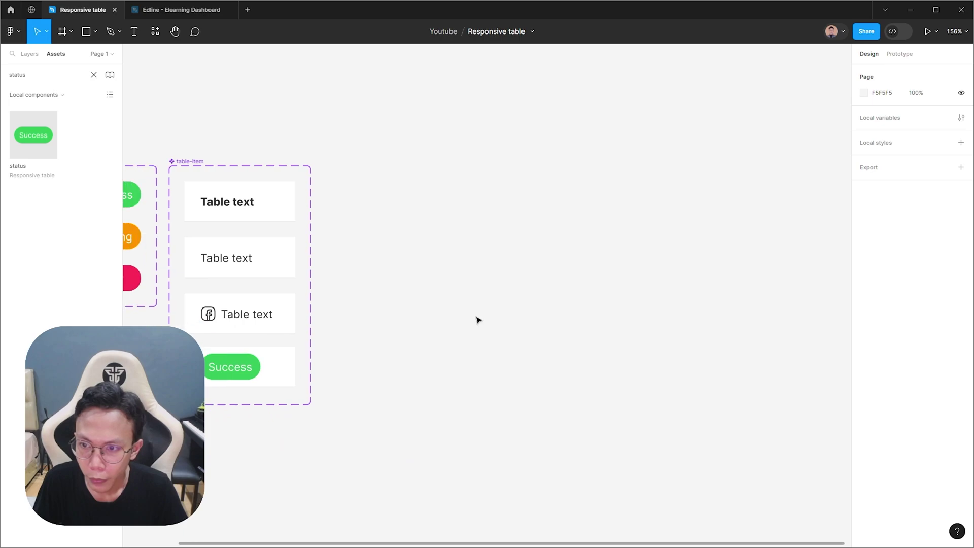
- Place a table-item title cell from Assets and duplicate it directly below
left_click_drag(443, 293, 337, 277)
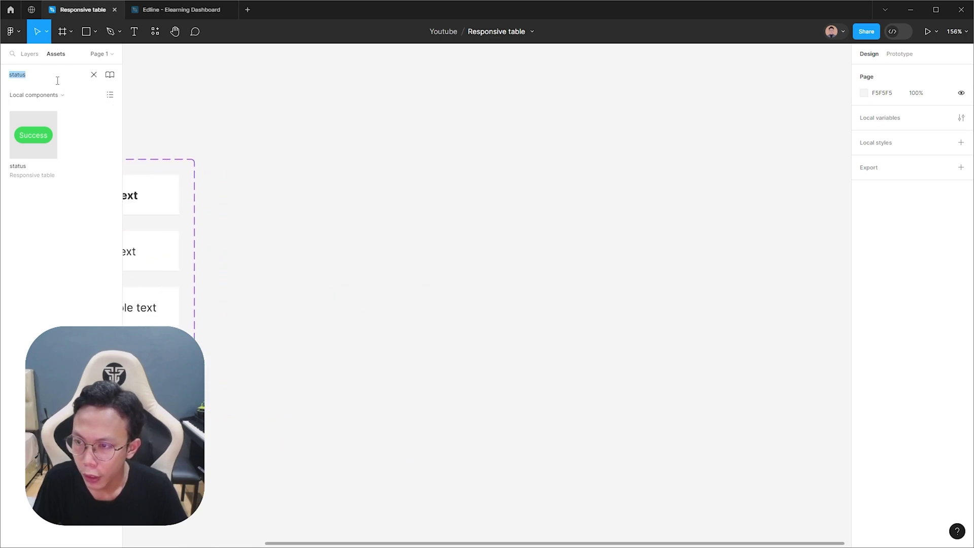
type("table")
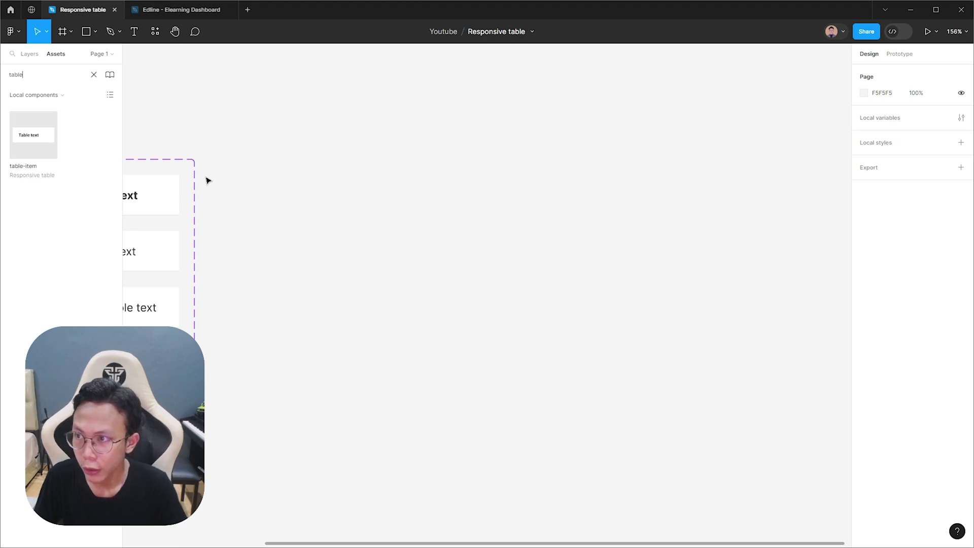
left_click_drag(59, 144, 518, 235)
scroll(477, 249, "up", 1)
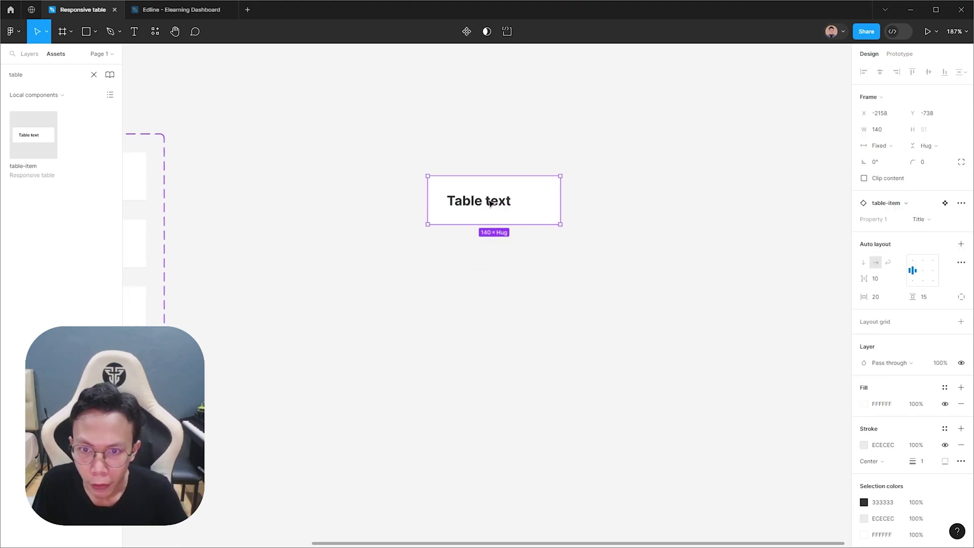
left_click_drag(490, 203, 485, 251)
- Wrap both cells in an auto-layout frame named 'table-row'
left_click_drag(645, 340, 428, 147)
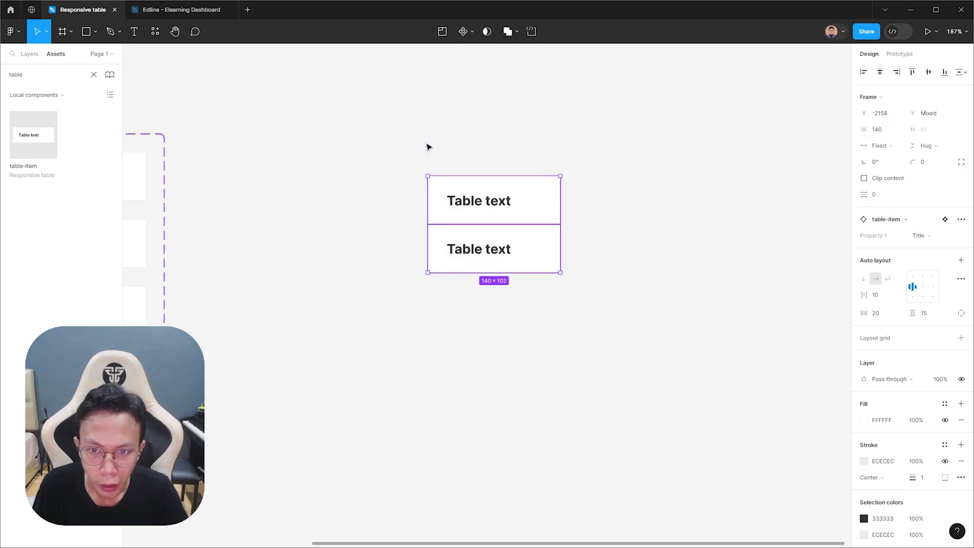
key("shift+a")
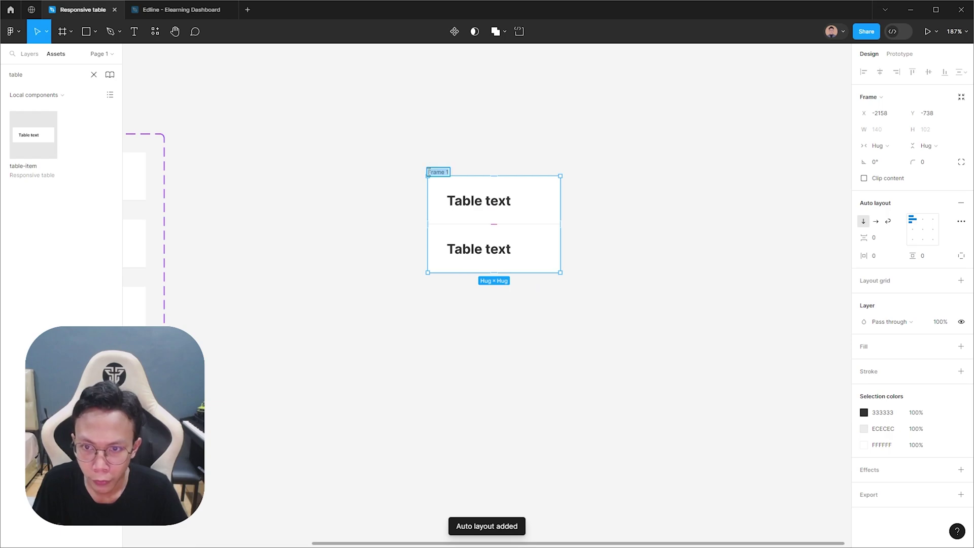
left_click(431, 173)
type("table-row")
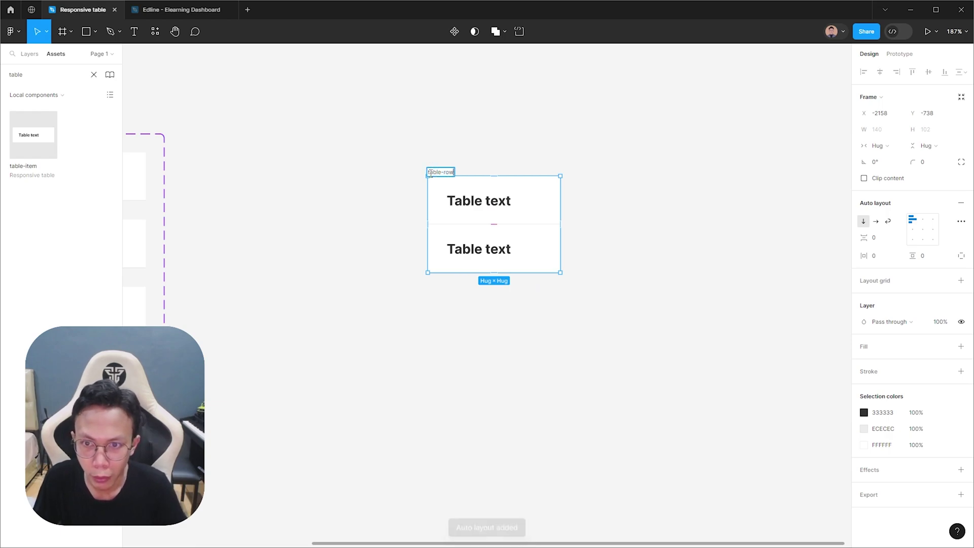
key("Return")
- Switch the second cell to the Text variant and duplicate it into five Text cells
left_click(510, 262)
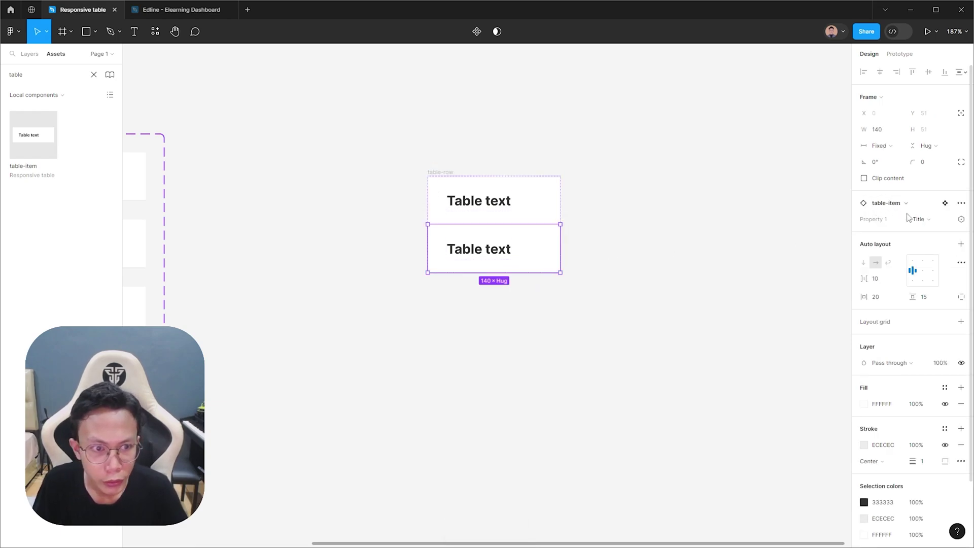
left_click(908, 219)
left_click(901, 233)
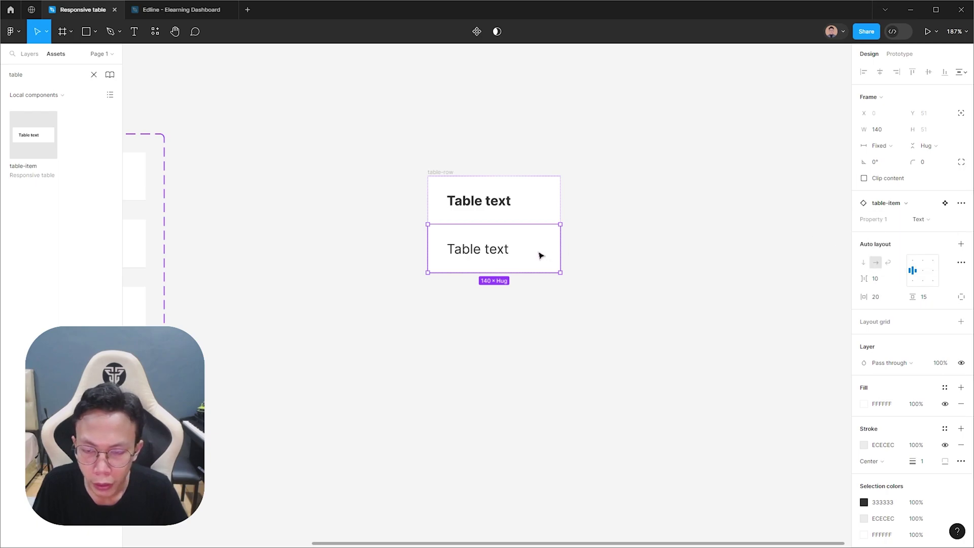
key("ctrl+d")
key("ctrl+d")
key("ctrl+d")
key("ctrl+d")
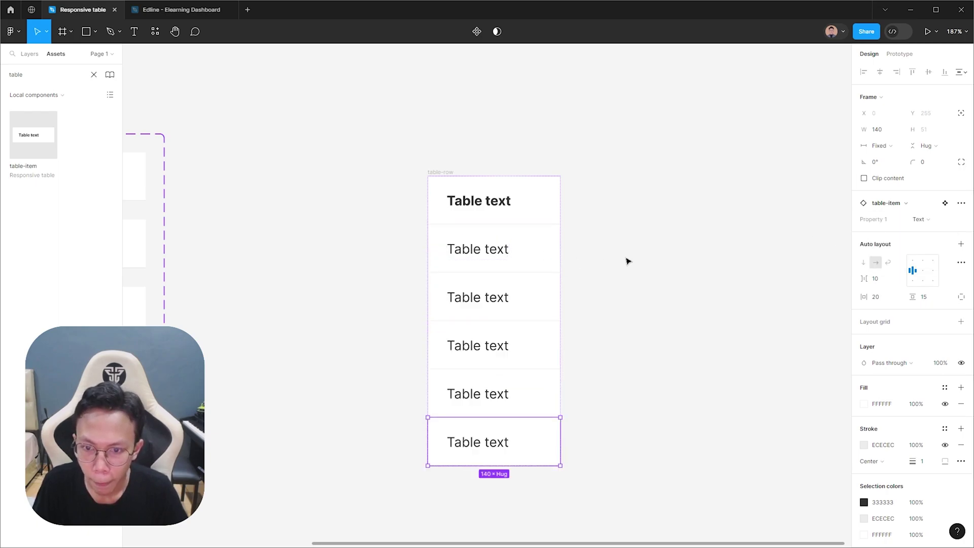
left_click(628, 261)
scroll(583, 250, "right", 3)
scroll(533, 248, "down", 4)
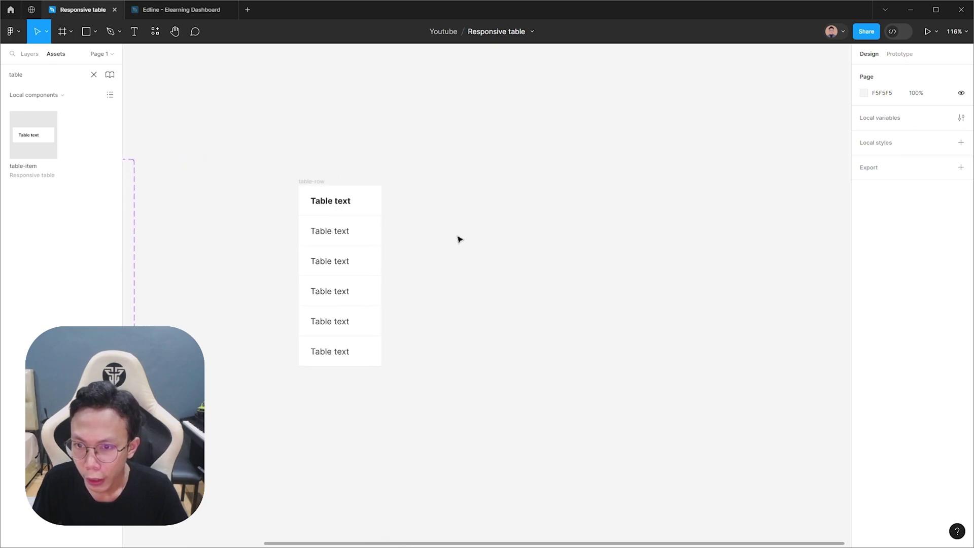
- Duplicate the table-row column beside the original and wrap both in an auto-layout frame
left_click(318, 184)
key("ctrl+d")
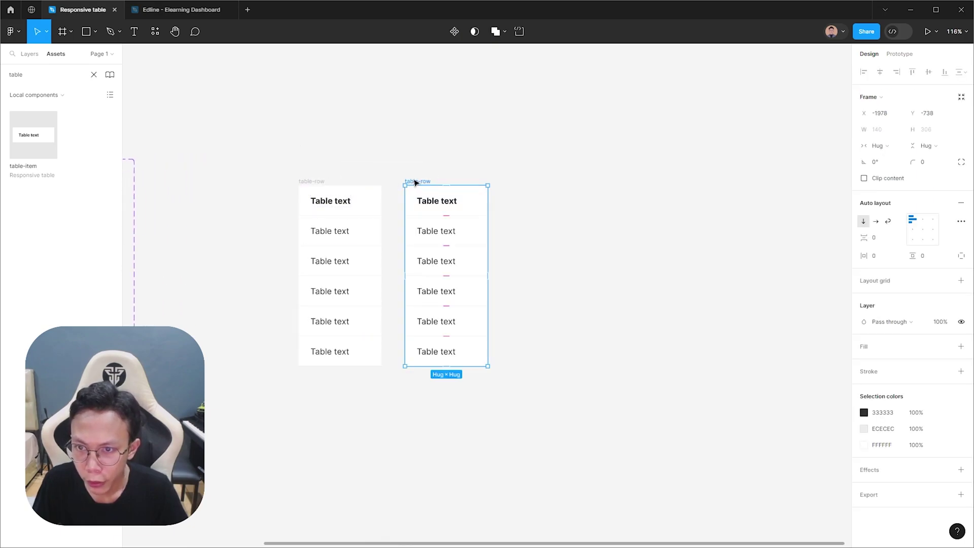
left_click_drag(415, 183, 391, 182)
key("Escape")
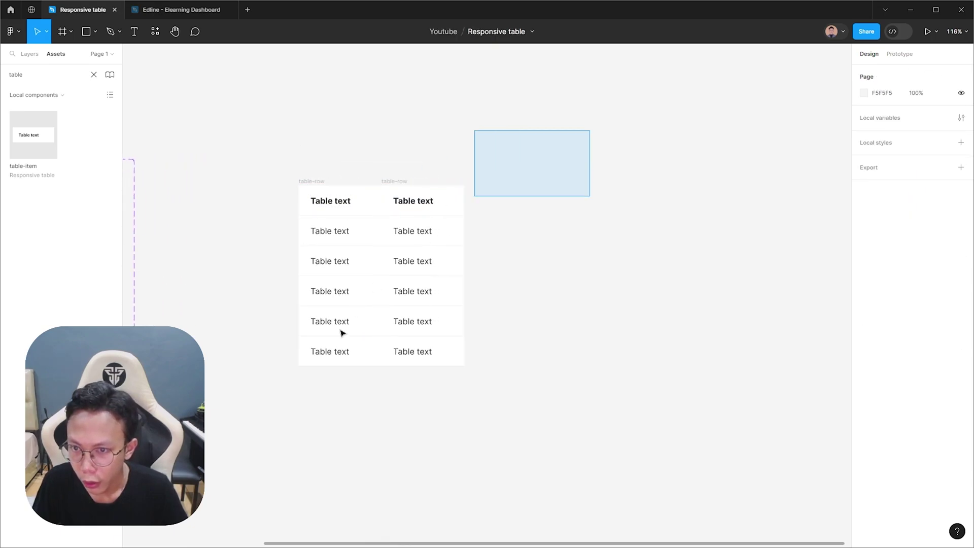
left_click_drag(342, 332, 247, 427)
key("shift+a")
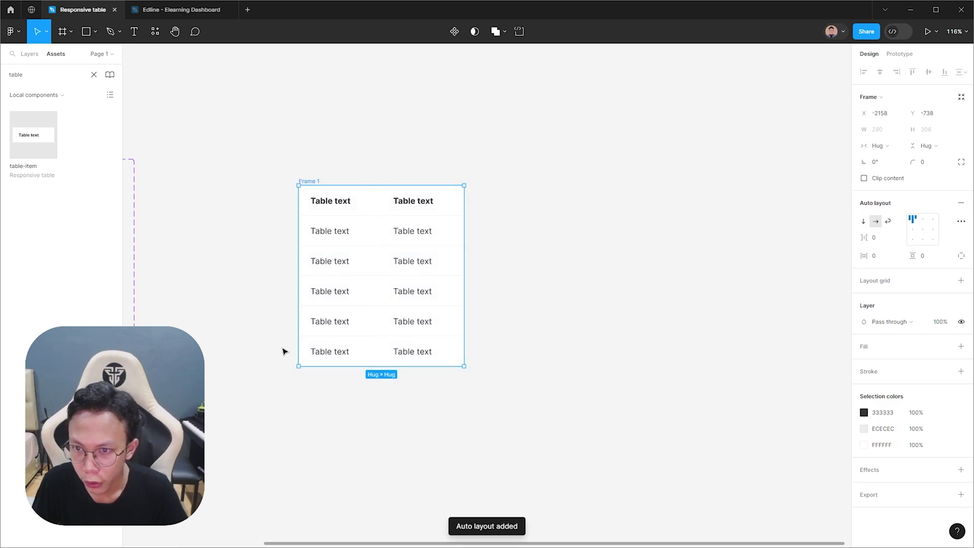
- Give both columns a centred ECECEC border on the right side only
scroll(296, 276, "up", 5)
left_click(476, 225, "shift")
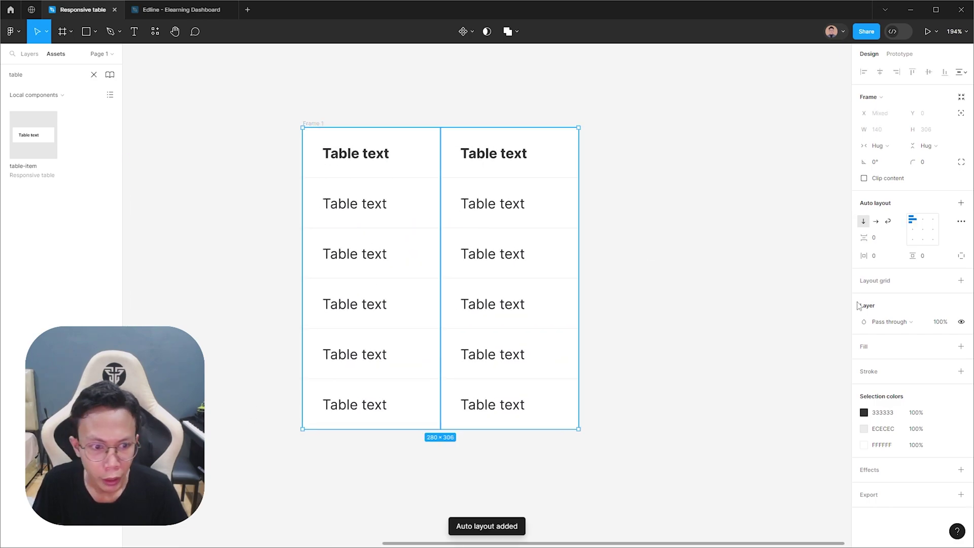
left_click(881, 371)
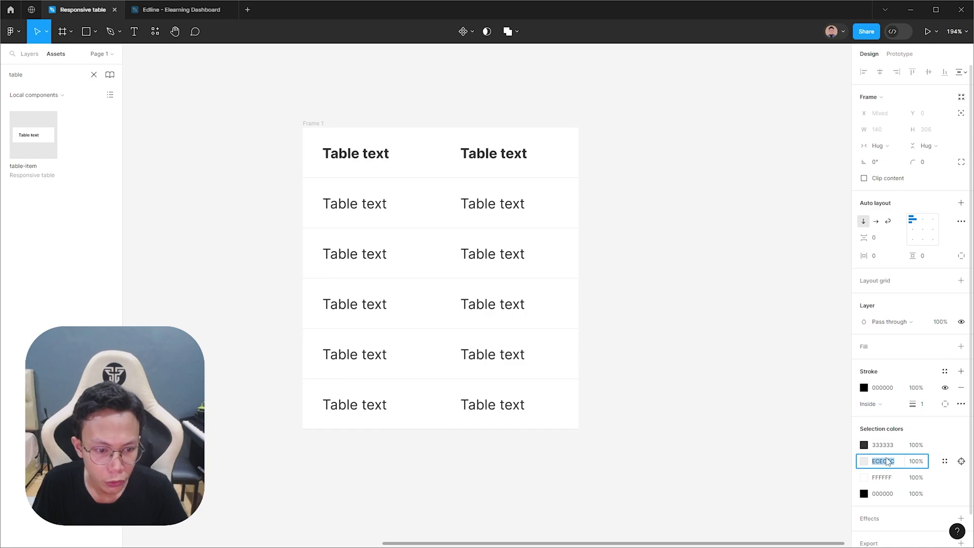
left_click(892, 405)
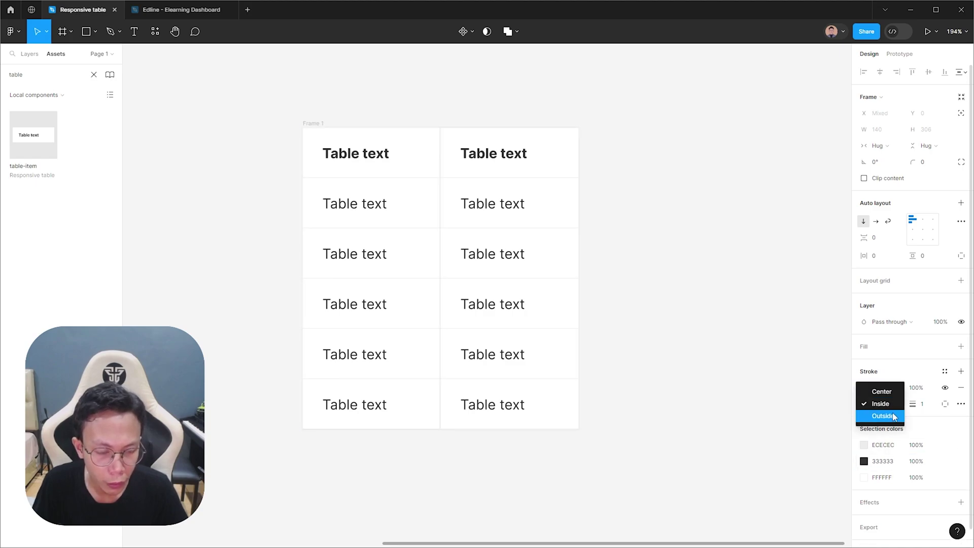
left_click(883, 392)
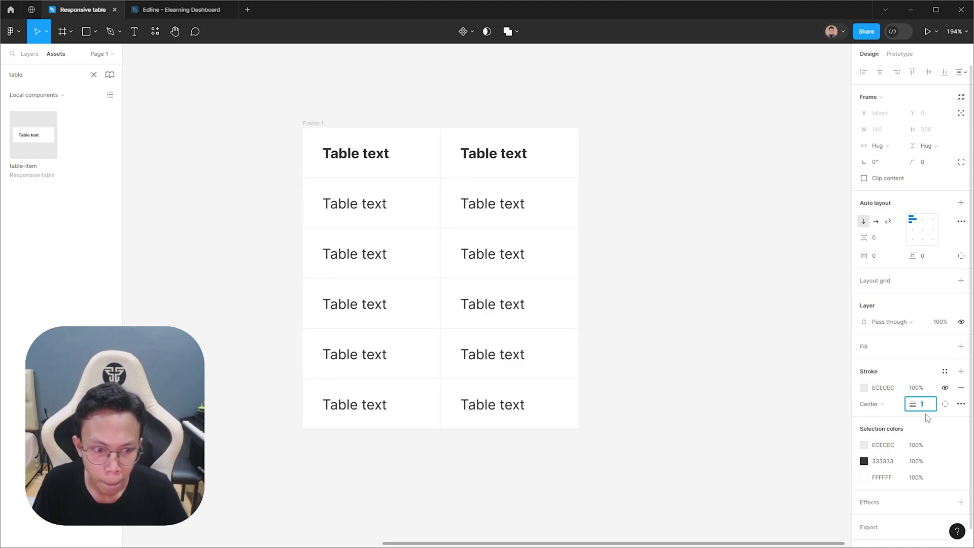
key("Return")
left_click(945, 404)
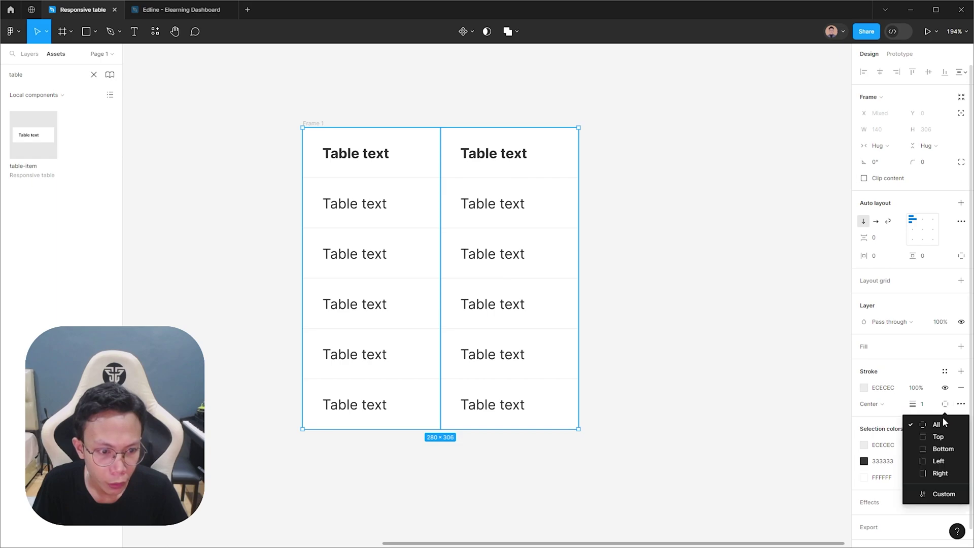
left_click(940, 474)
left_click(688, 352)
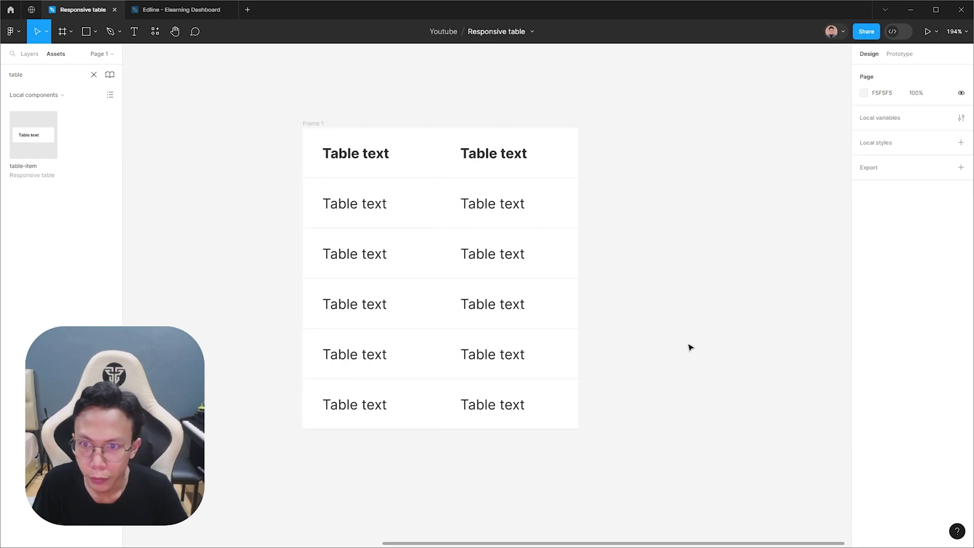
- Set the table frame's canvas stacking to First on top
left_click(327, 123)
left_click(964, 222)
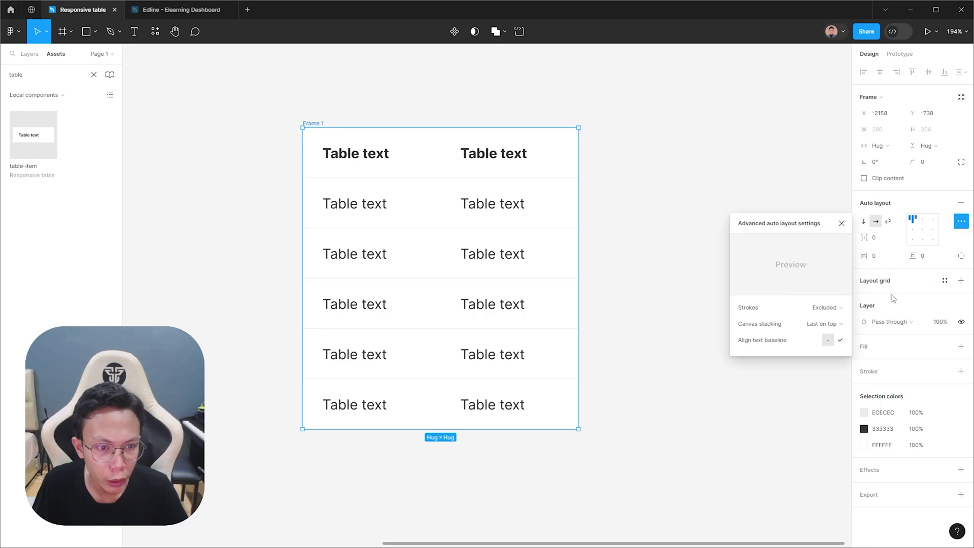
left_click(828, 325)
left_click(824, 311)
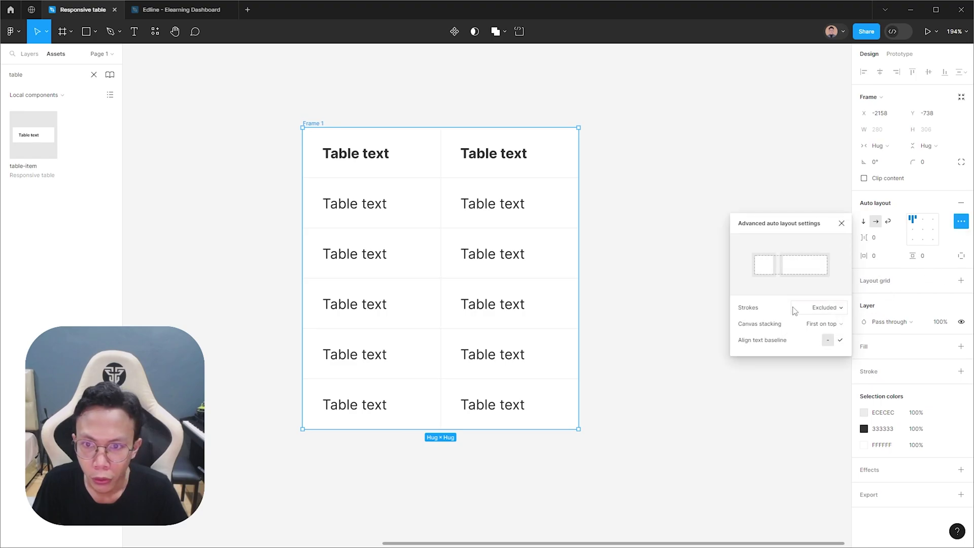
left_click(644, 185)
scroll(425, 162, "up", 2)
- Duplicate the right column, then delete the extra sixth column to keep five
scroll(425, 161, "up", 3)
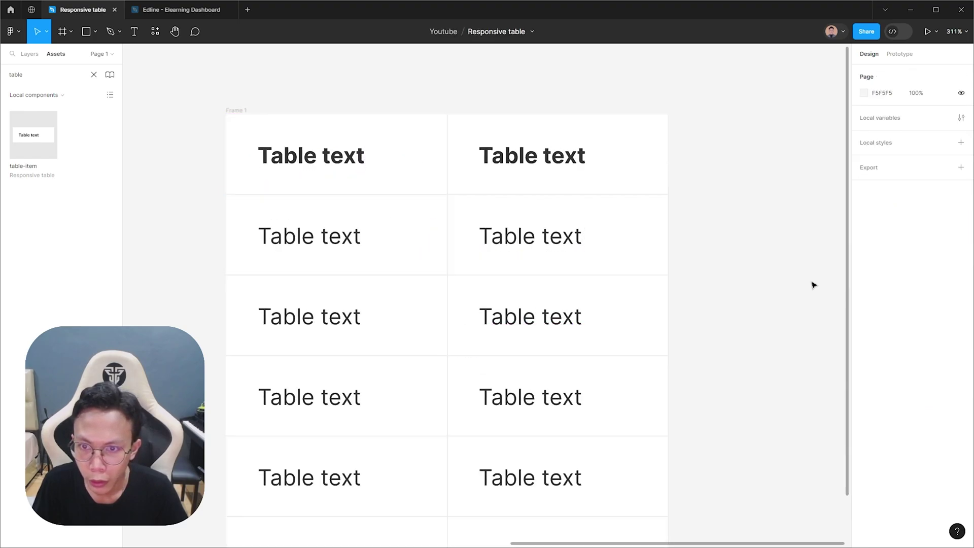
scroll(779, 261, "down", 6)
left_click_drag(785, 264, 677, 268)
left_click(559, 209)
key("ctrl+d")
key("ctrl+d")
key("ctrl+d")
scroll(747, 409, "down", 3)
left_click_drag(751, 429, 590, 426)
key("Delete")
- Undo a test widening to 770, then set the five columns to Fill container width
left_click(316, 247)
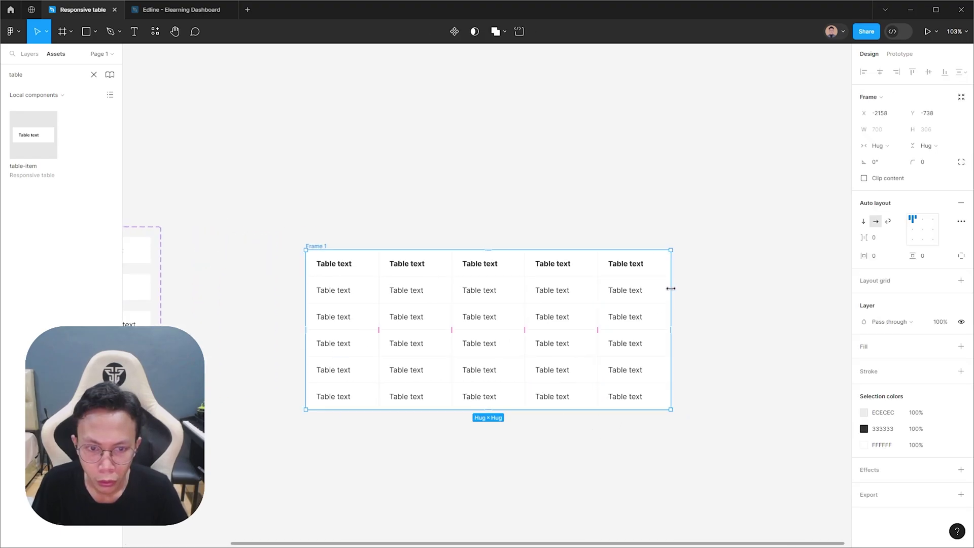
left_click_drag(671, 288, 702, 311)
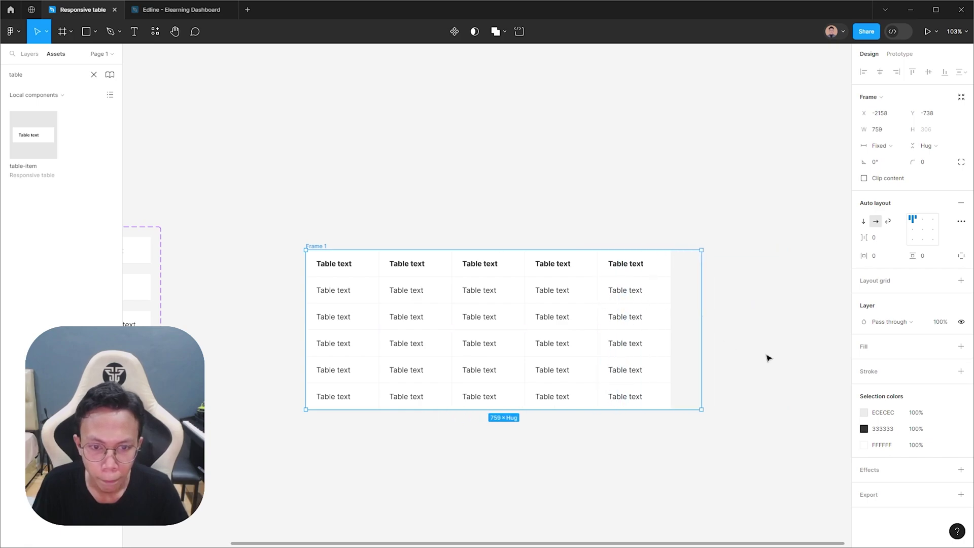
key("ctrl+z")
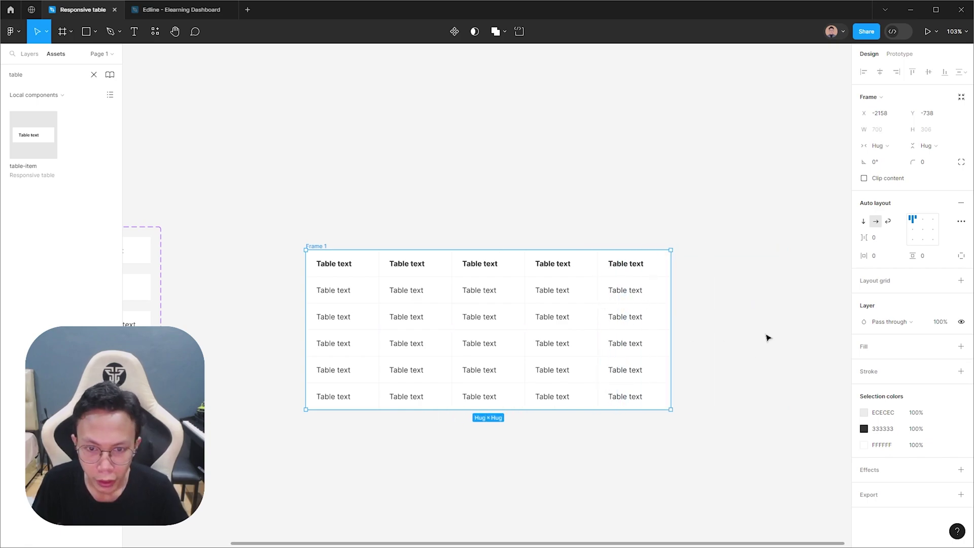
key("Return")
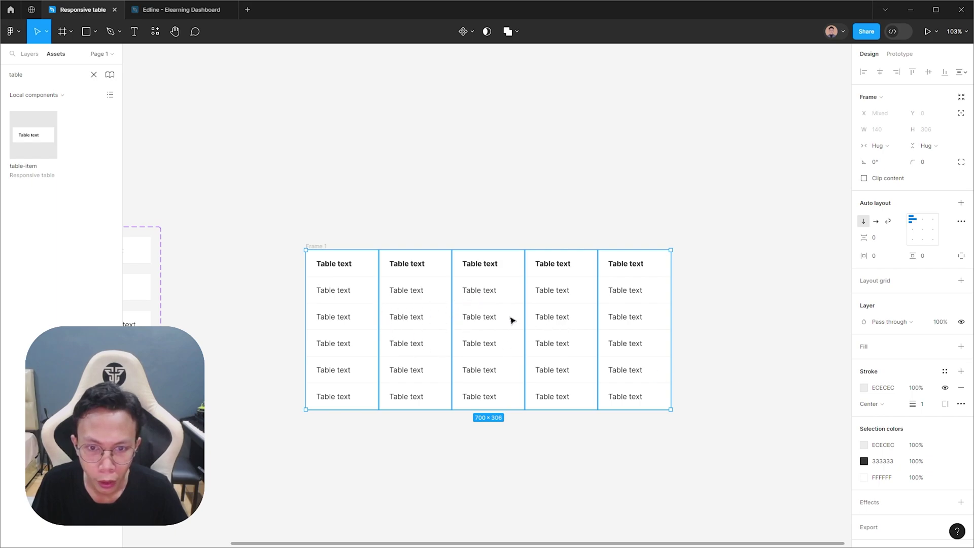
left_click(887, 147)
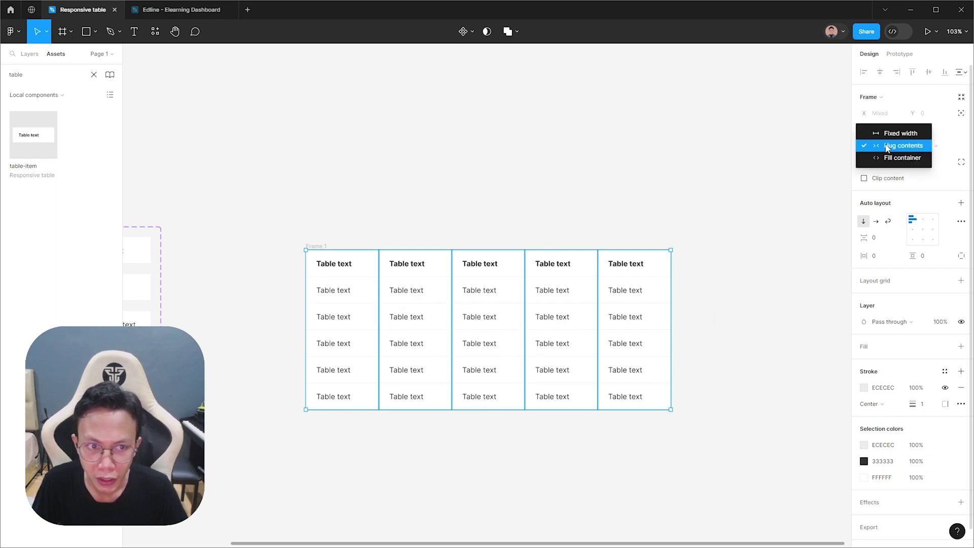
left_click(889, 159)
- Widen the table frame to 840 to check the columns stretch, then undo back to 700
left_click(594, 197)
left_click(314, 248)
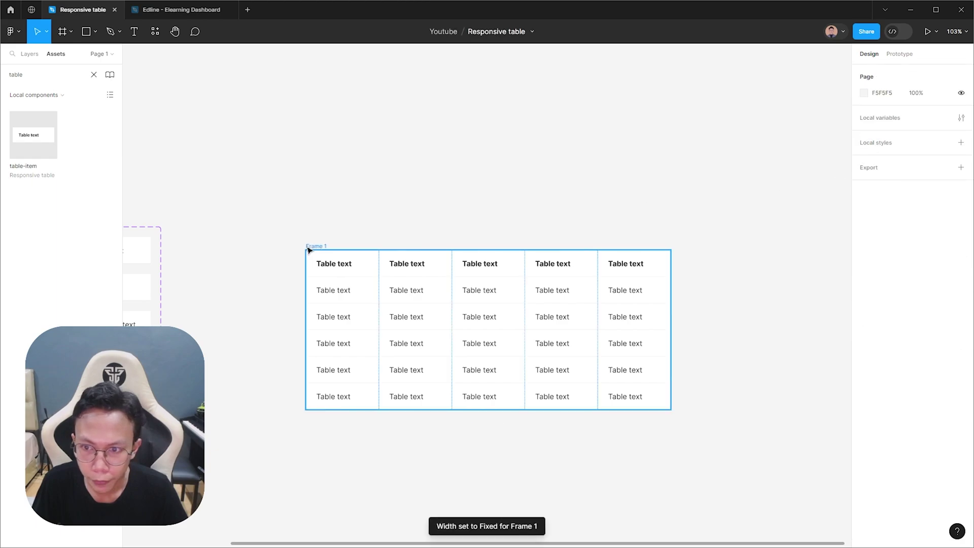
left_click_drag(674, 282, 744, 286)
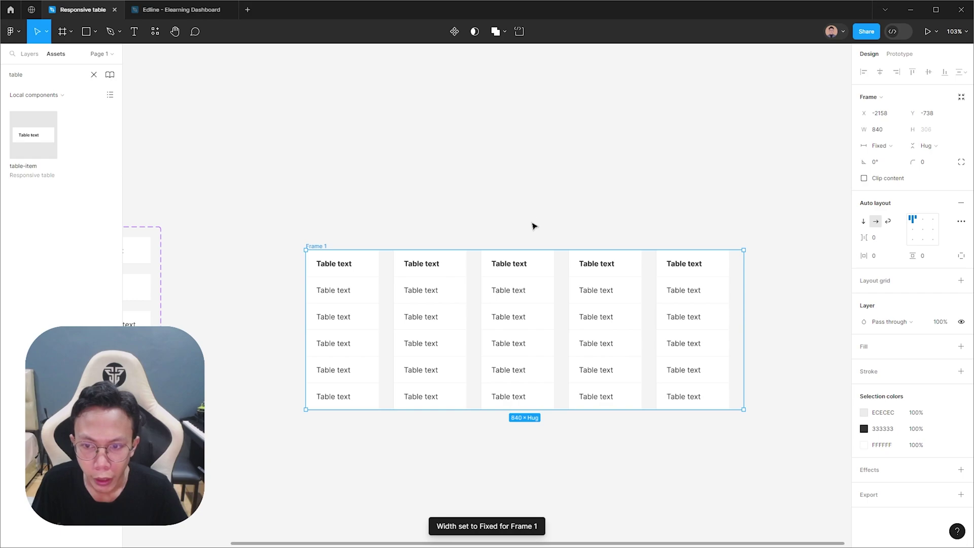
key("ctrl+z")
- Set every table cell's horizontal resizing to Fill container
key("Return")
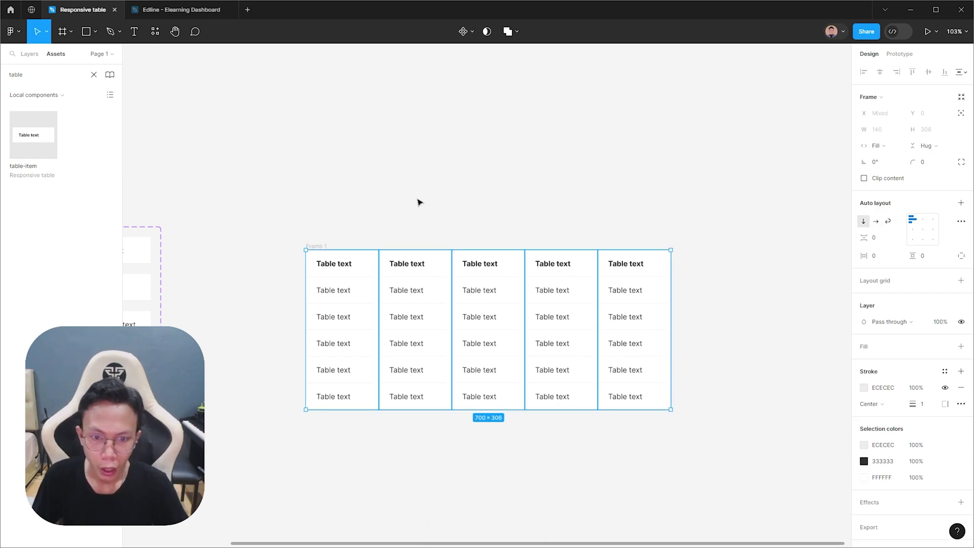
key("Return")
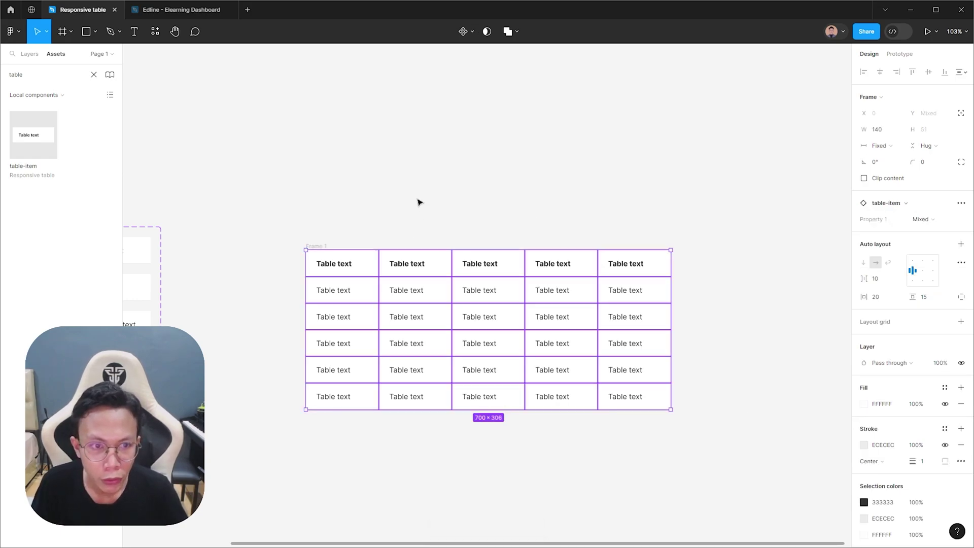
left_click(880, 146)
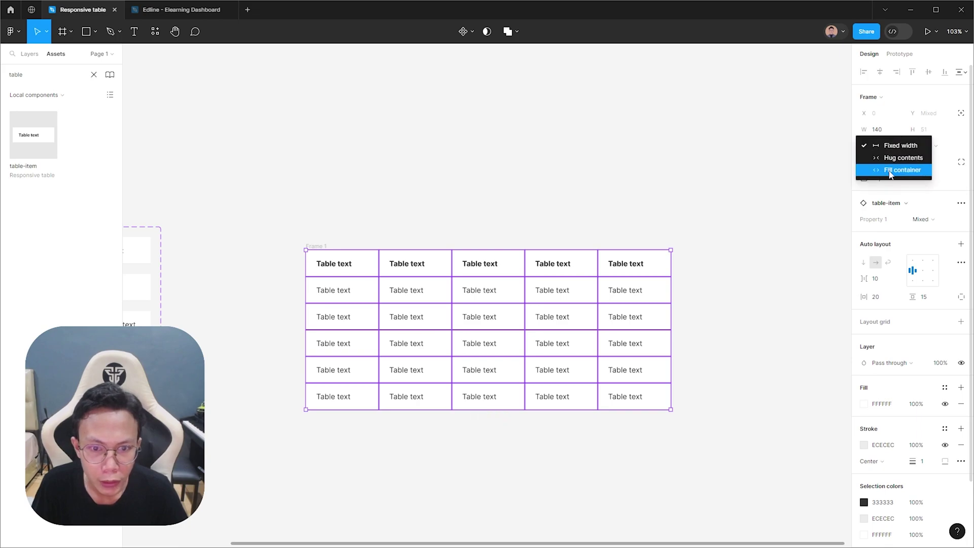
left_click(891, 171)
- Widen the table frame to 773 so the five columns stretch to fill it
left_click(738, 196)
left_click(317, 246)
left_click_drag(670, 265, 709, 307)
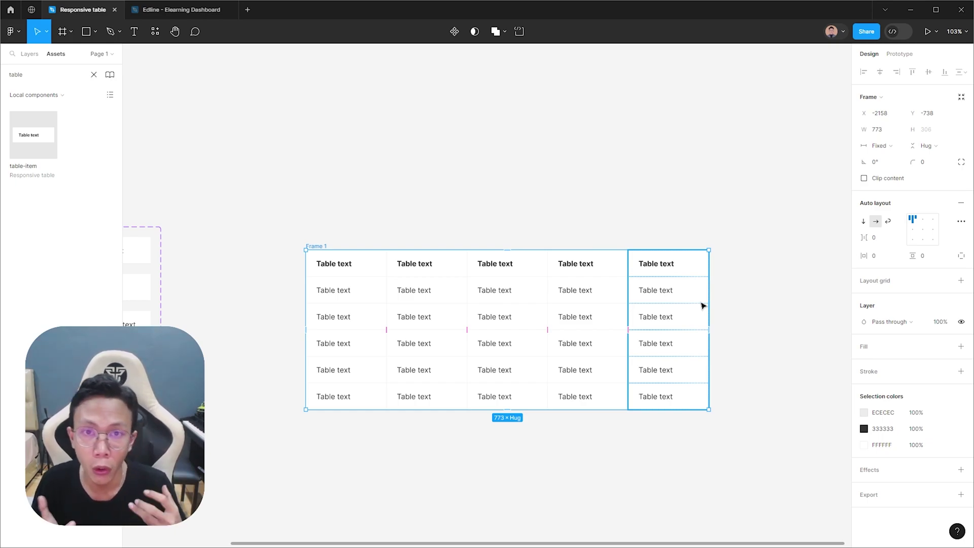
left_click(436, 212)
left_click_drag(436, 212, 416, 184)
left_click(298, 220)
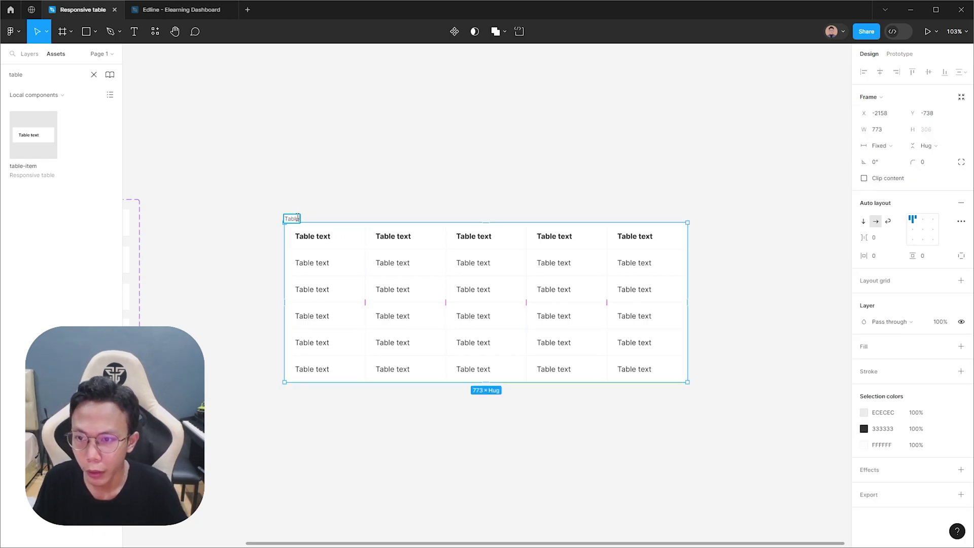
left_click(367, 193)
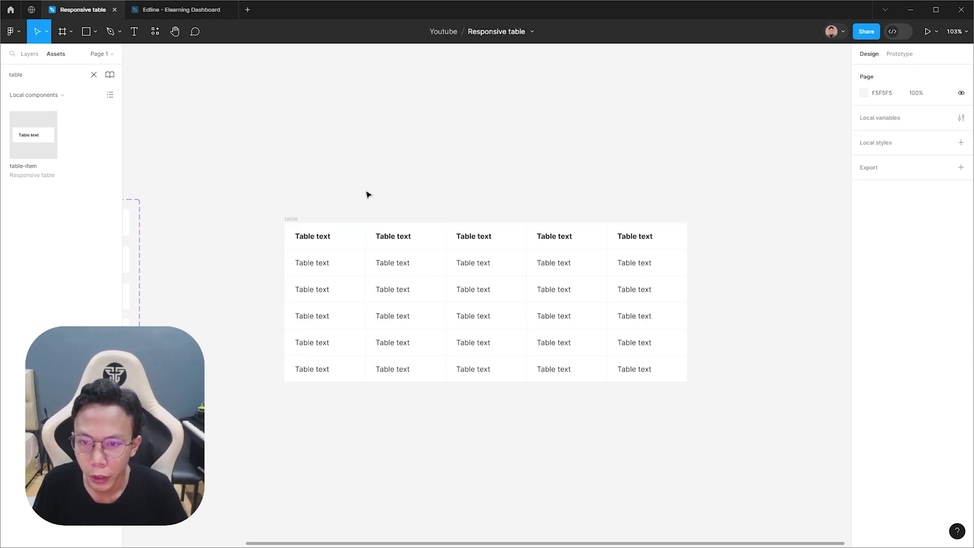
- Select the first three body cells of column one
scroll(402, 161, "up", 5)
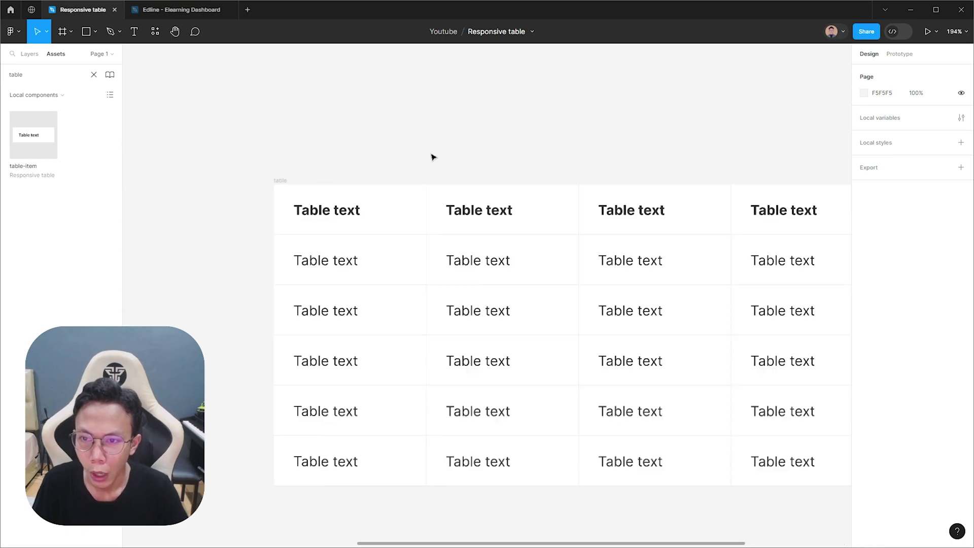
double_click(370, 260)
left_click(363, 318, "shift")
left_click(367, 357, "shift")
- Switch the five first-column body cells to the Text + Icon variant
left_click(357, 416, "shift")
left_click(370, 454, "shift")
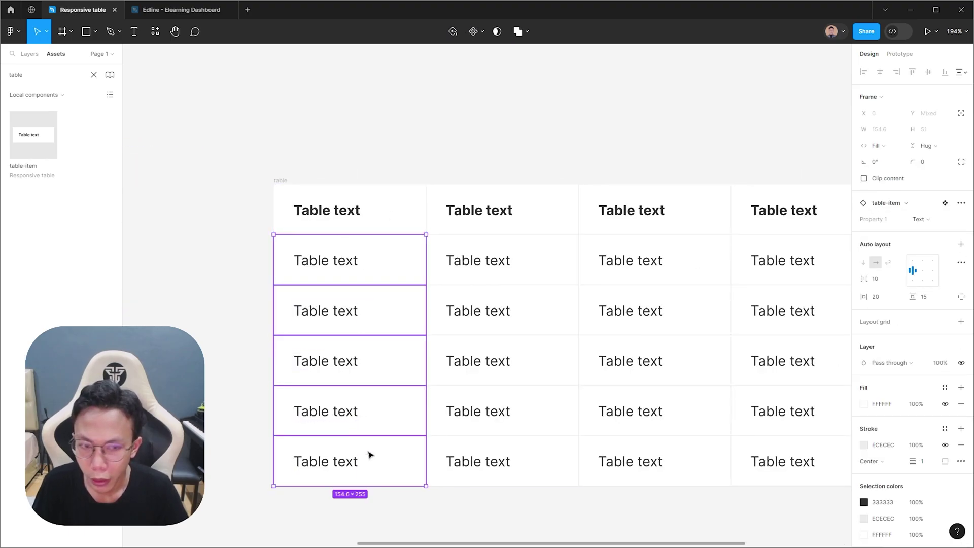
left_click(921, 219)
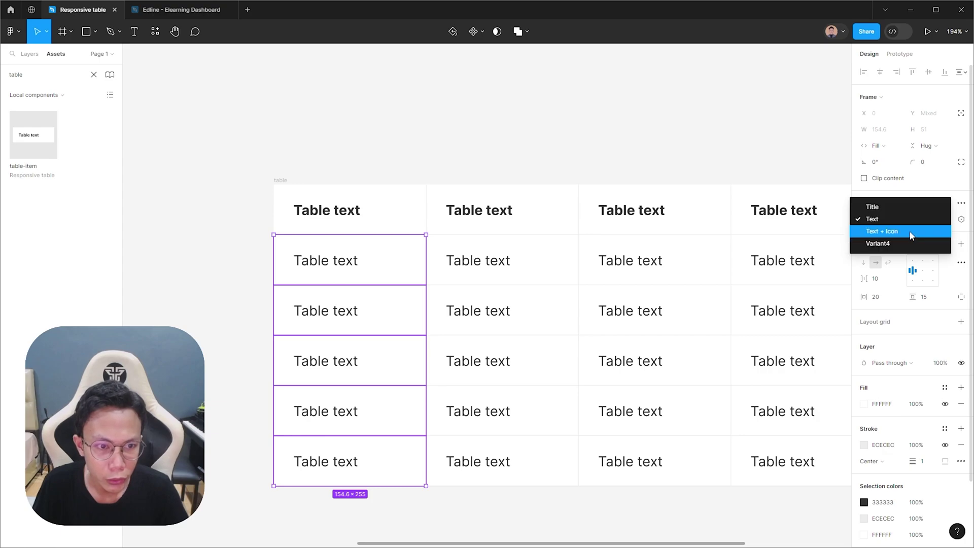
left_click(882, 231)
- Rename the Success badge variant's property value to Status
scroll(597, 219, "down", 5)
left_click(494, 268)
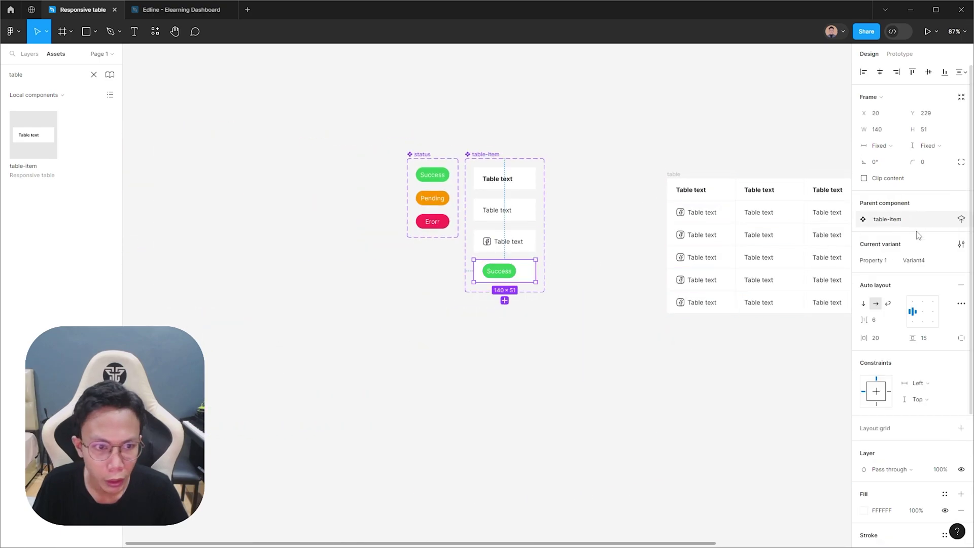
left_click(918, 261)
type("Status")
key("Return")
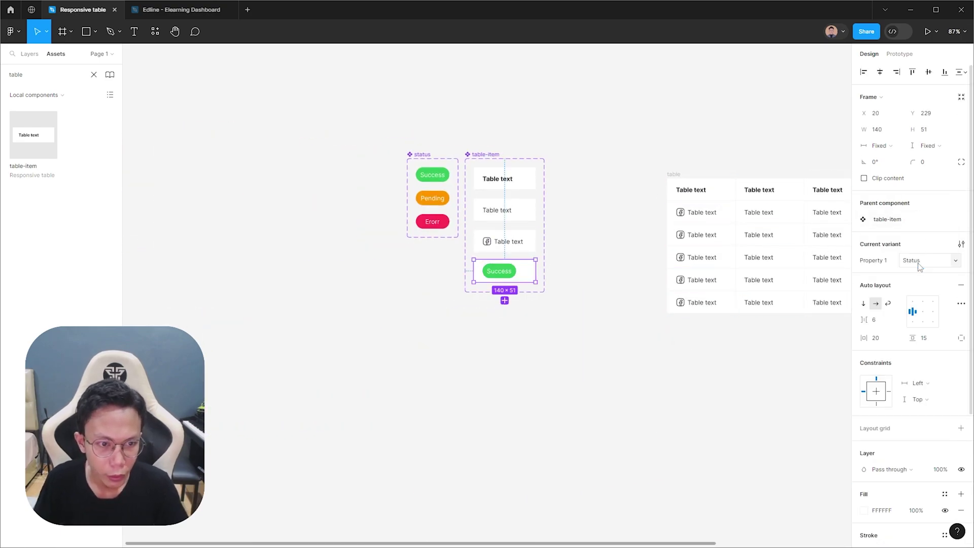
scroll(757, 254, "up", 8)
left_click(373, 199)
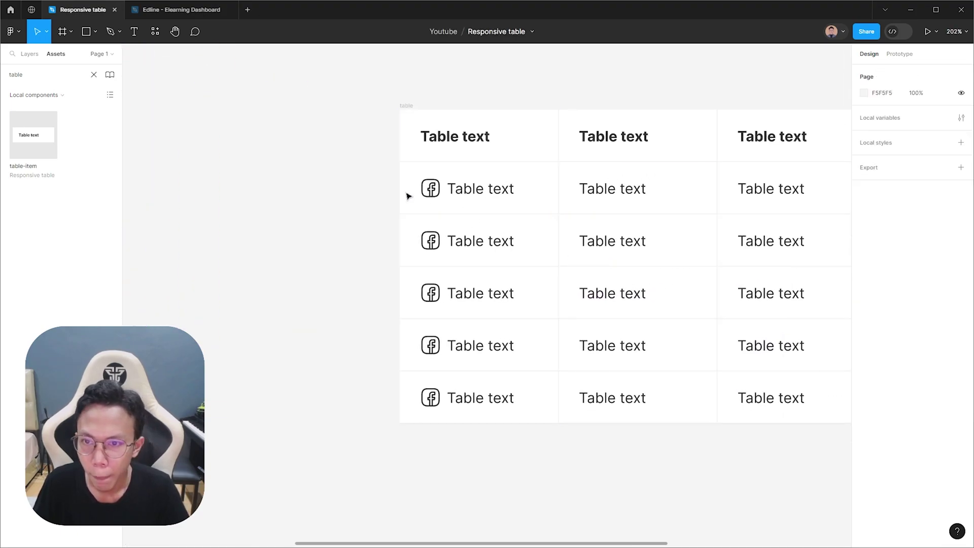
- Title the first column Platform and label the first row Facebook
double_click(483, 193, "ctrl")
double_click(469, 142)
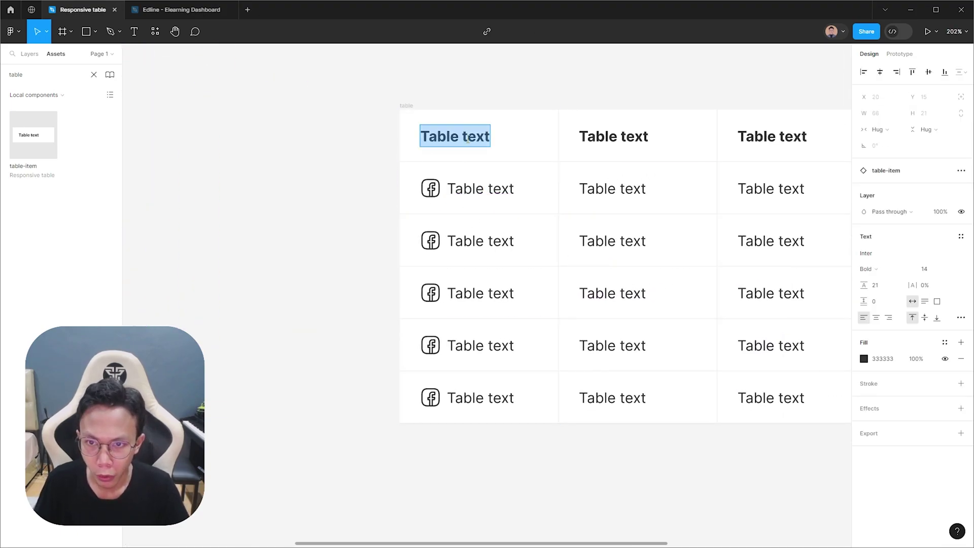
type("Platform")
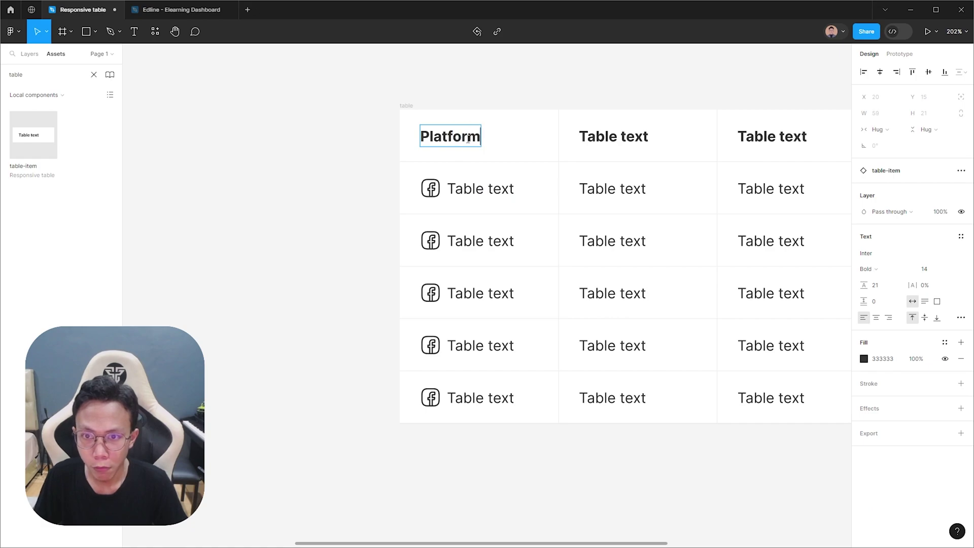
double_click(501, 190)
type("Facebook")
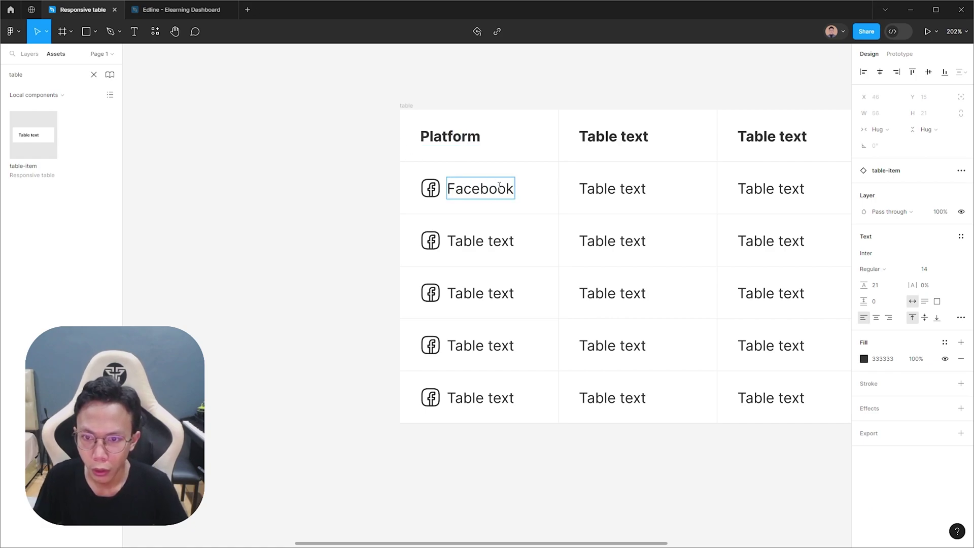
- Swap the second row's icon to the Figma logo and label it Figma
left_click(433, 240)
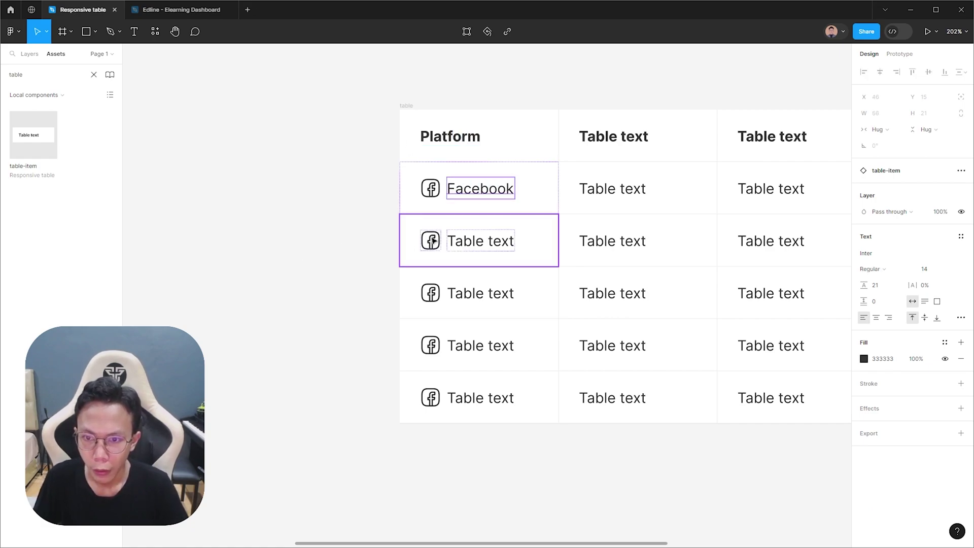
double_click(433, 240)
left_click(902, 190)
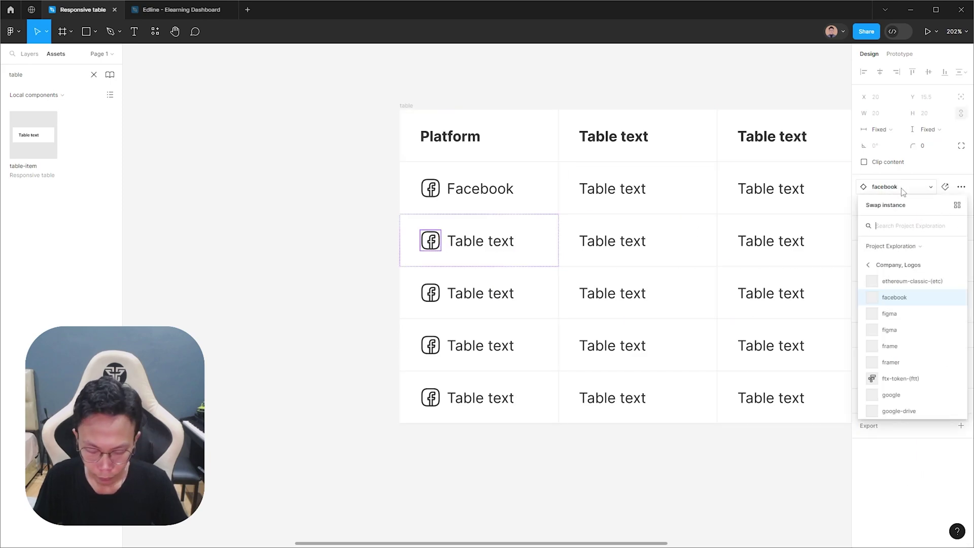
type("figma")
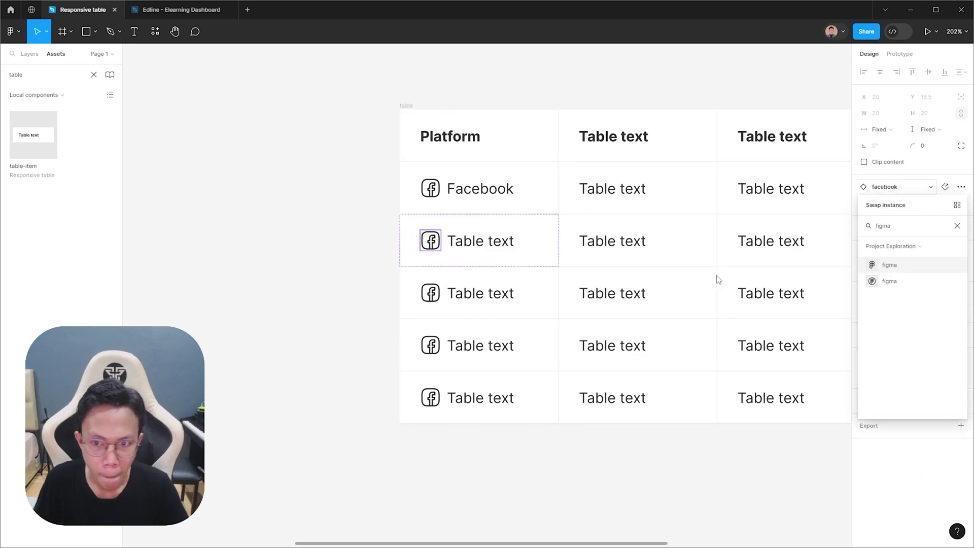
key("Return")
double_click(462, 240)
type("Figma")
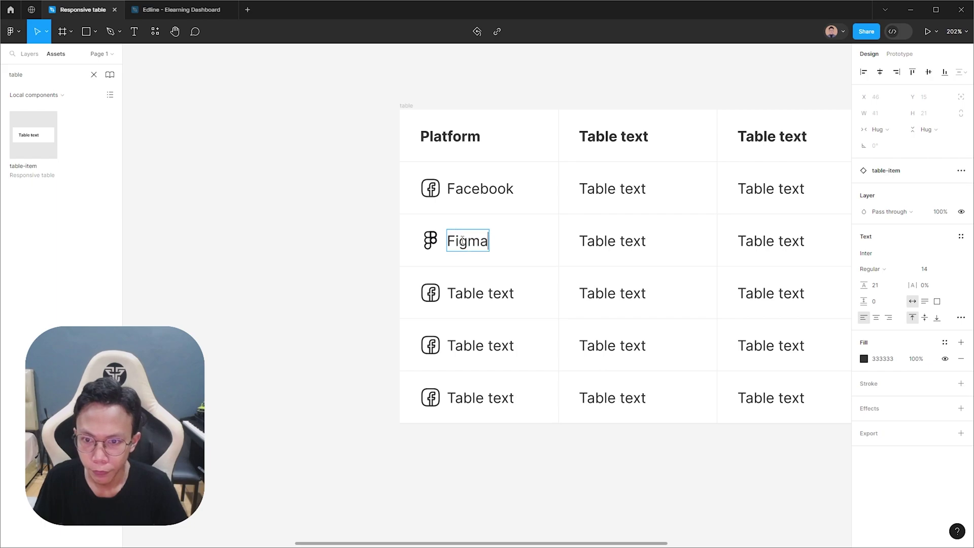
- Swap the third row's icon to the dribbble logo and label it Dribbble
double_click(431, 293)
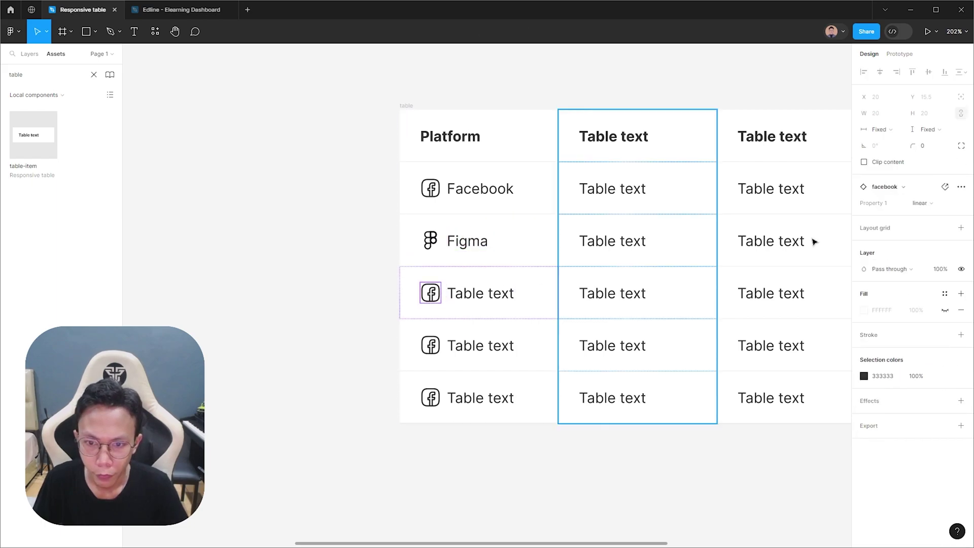
left_click(894, 188)
type("linke")
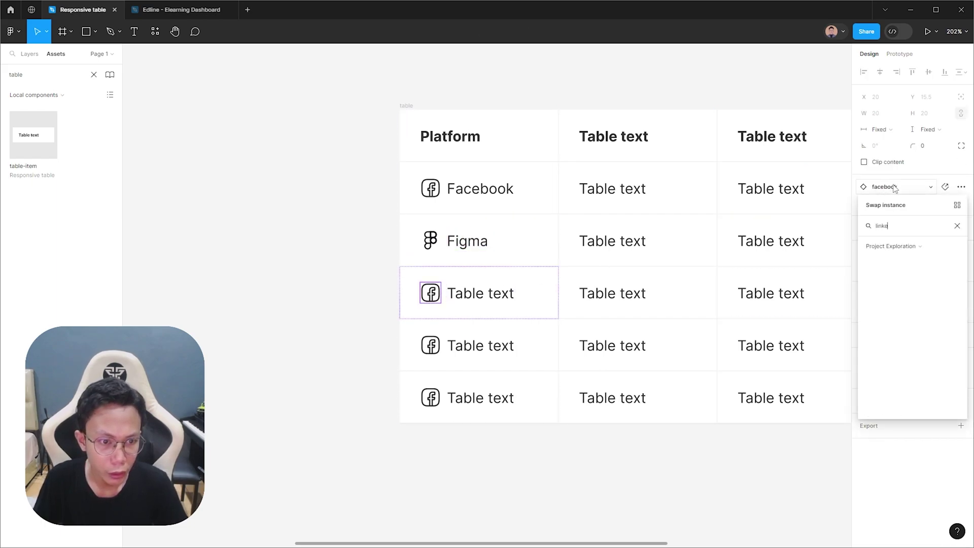
type("din")
key("BackSpace")
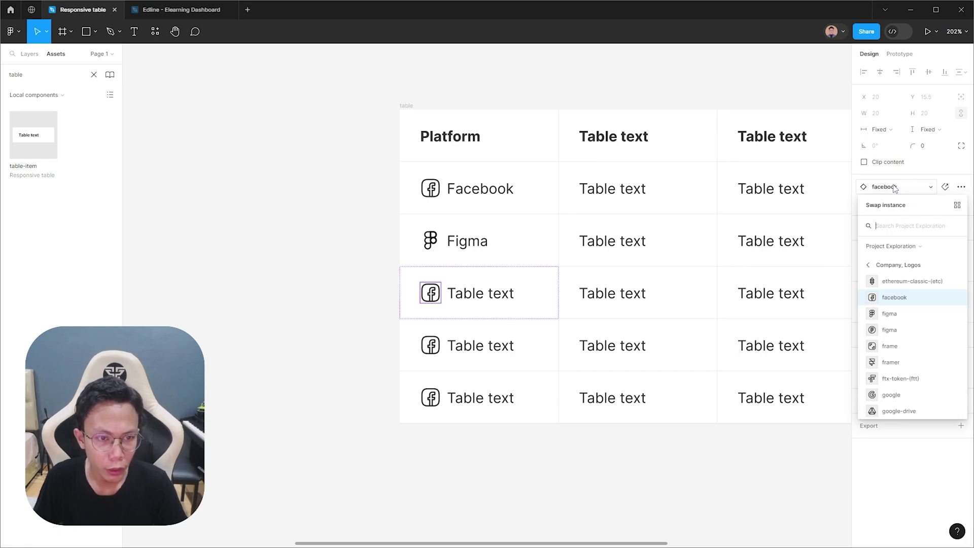
type("dribble")
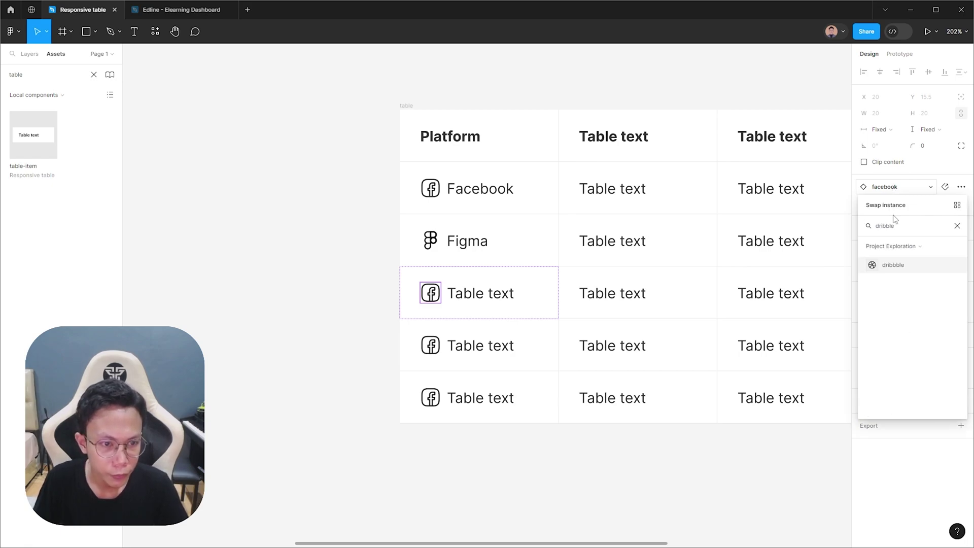
left_click(892, 268)
double_click(472, 297)
type("Dribbble")
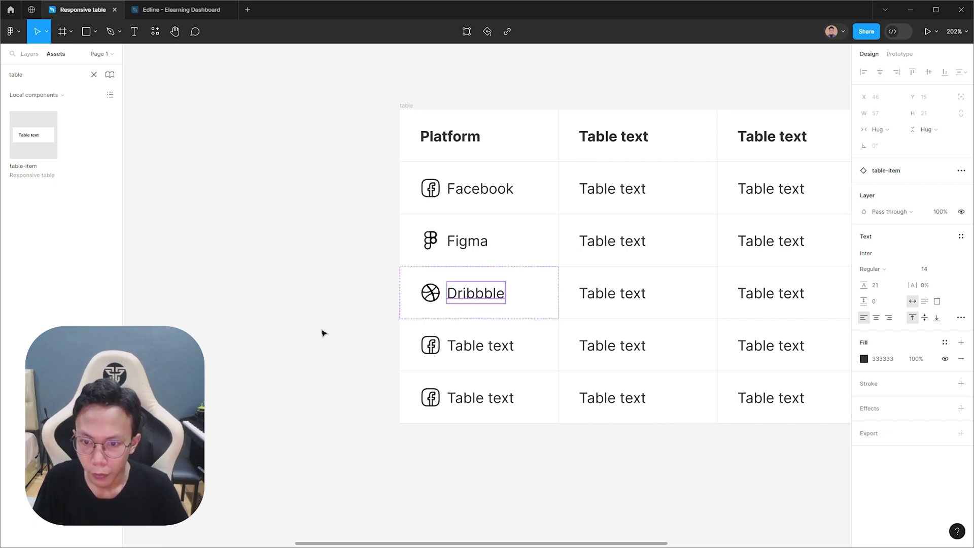
- Swap the fourth row's icon to google-play, keeping the linear icon style
left_click(432, 351)
left_click(920, 203)
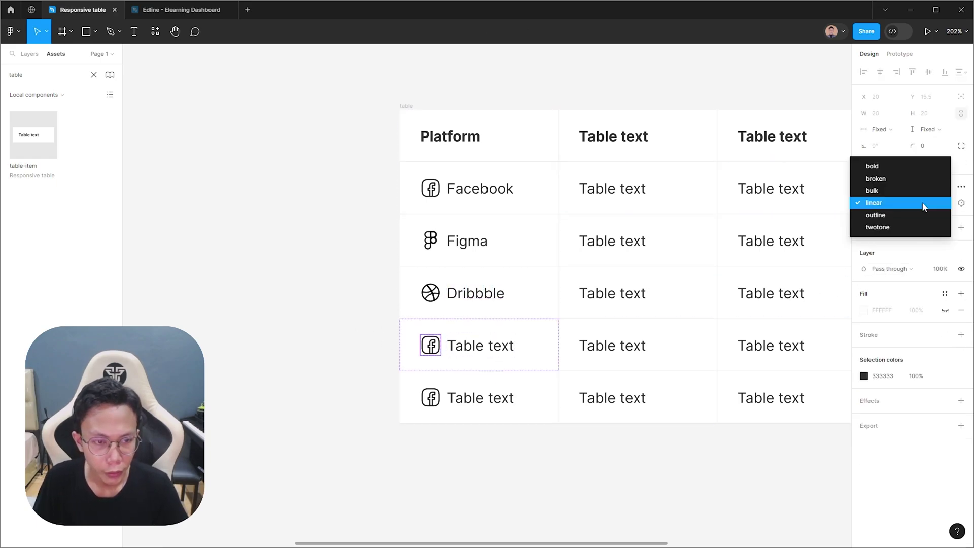
left_click(923, 203)
left_click(918, 186)
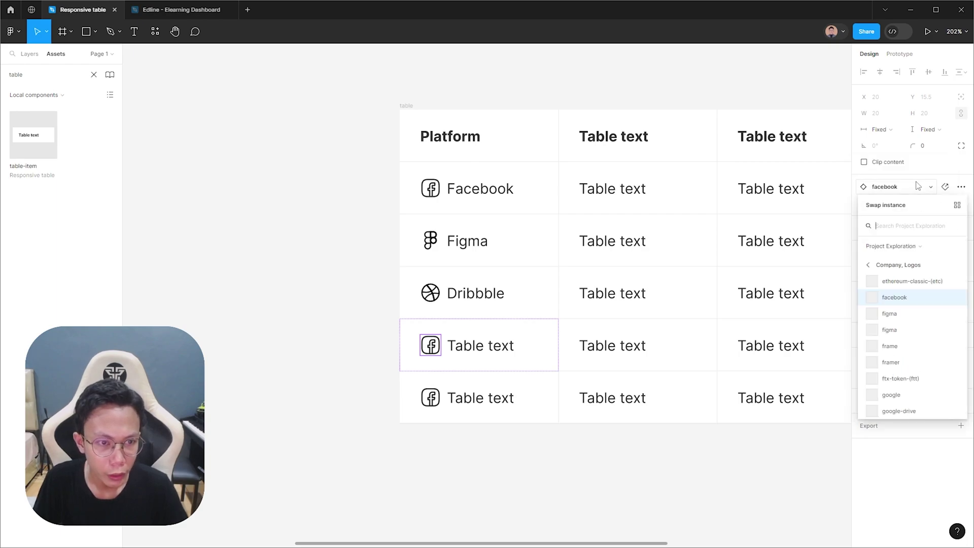
type("play store")
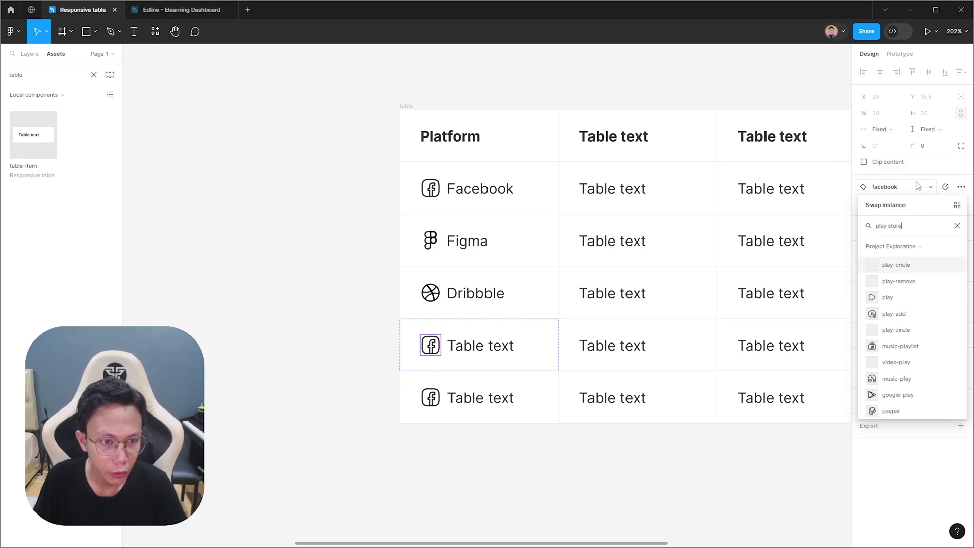
left_click(899, 395)
- Search for an instagram icon to replace the bottom row's Facebook icon
left_click(427, 403)
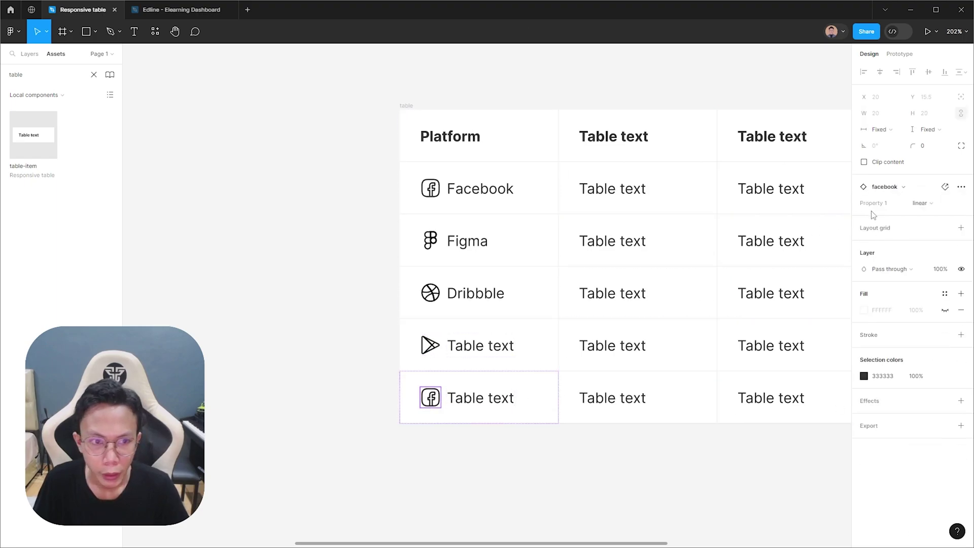
left_click(924, 204)
left_click(895, 286)
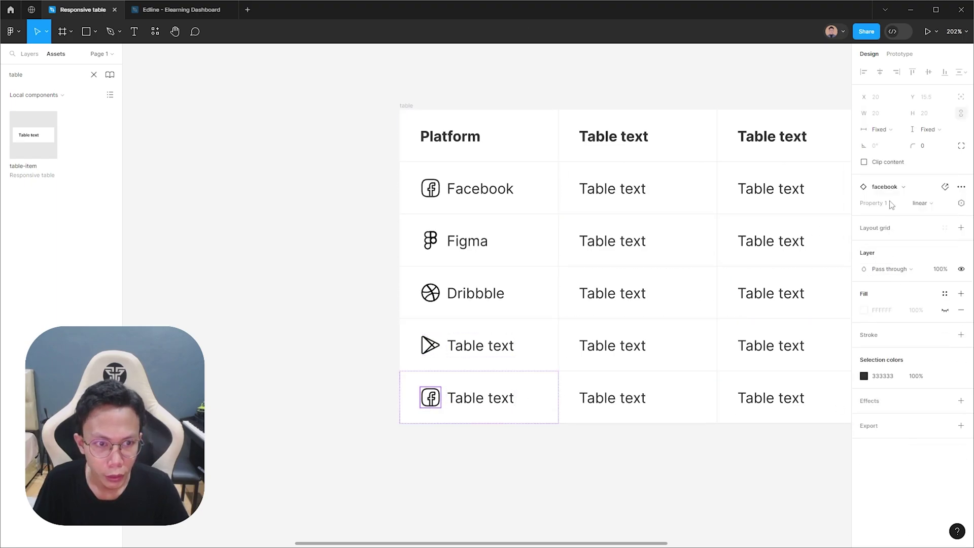
left_click(889, 189)
type("instagram")
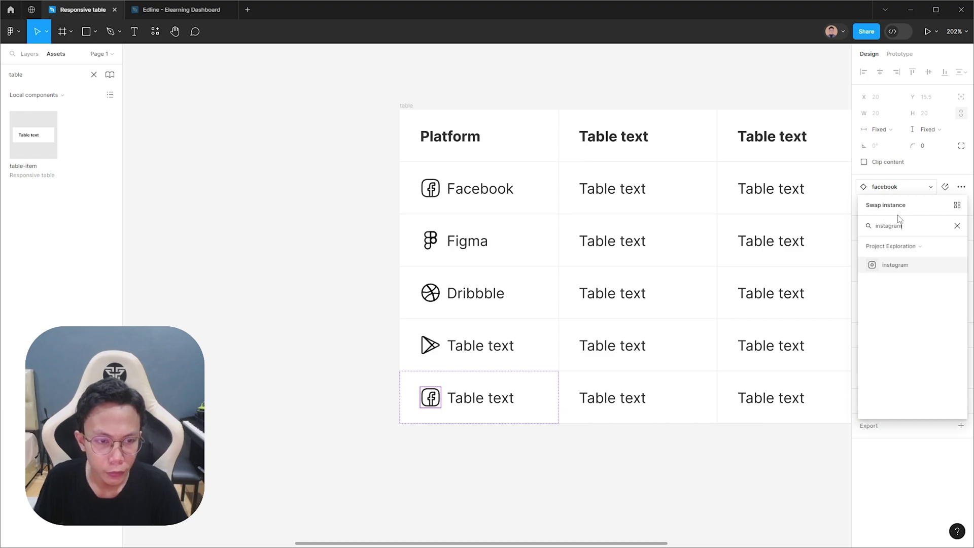
- Swap the fifth row's icon to Instagram
left_click(897, 273)
left_click(672, 455)
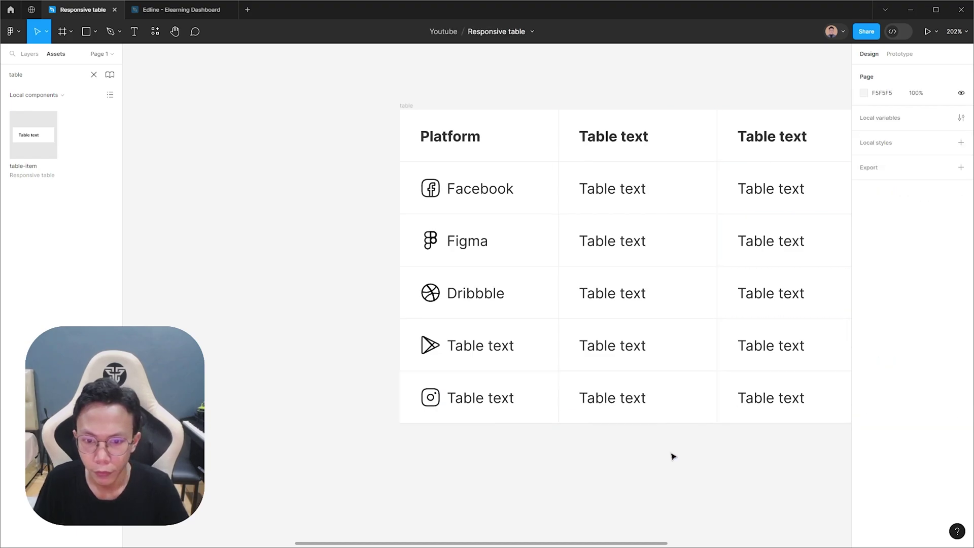
scroll(646, 431, "down", 5)
- Swap the new sixth row's icon to dropbox
left_click(415, 384)
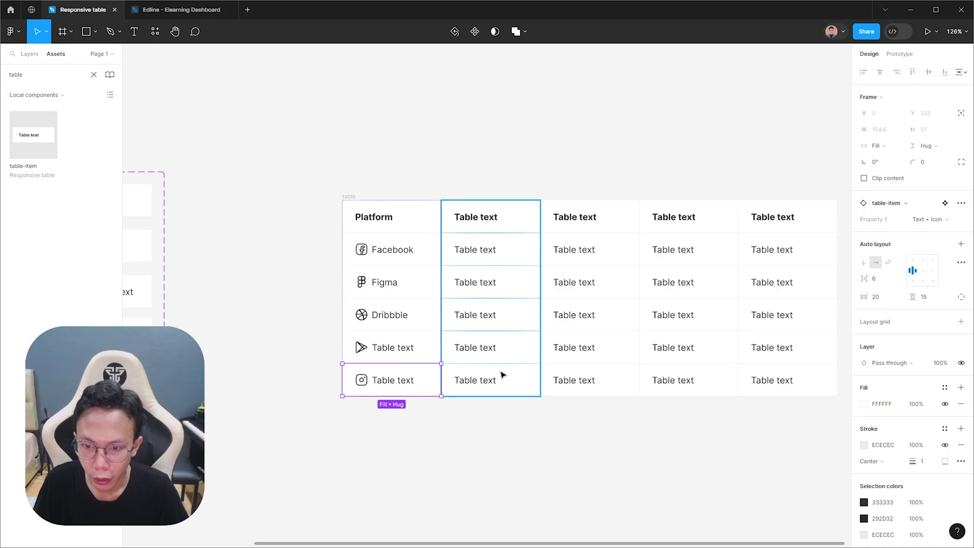
left_click(502, 374, "shift")
left_click(596, 391, "shift")
left_click(902, 187)
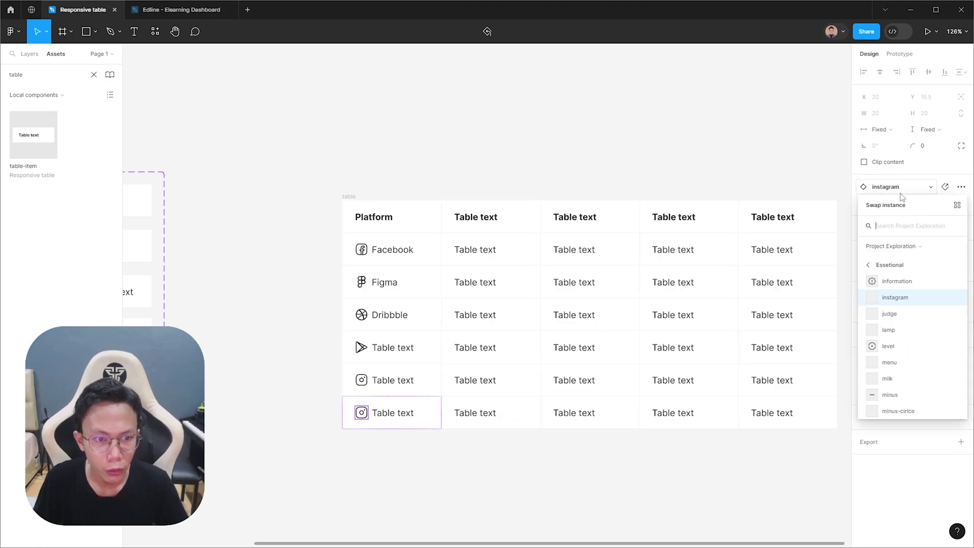
type("dropbox")
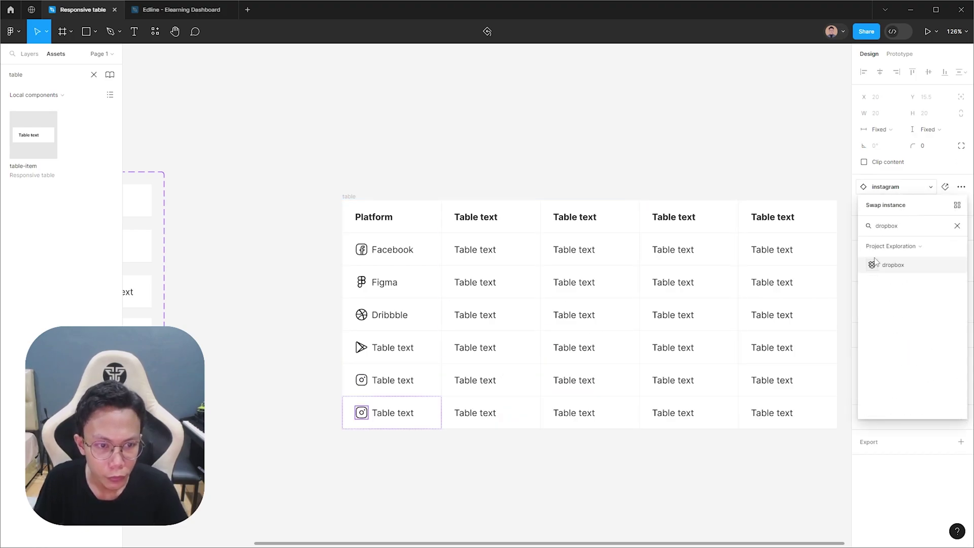
key("Escape")
- Label the sixth row Dropbox
double_click(384, 415)
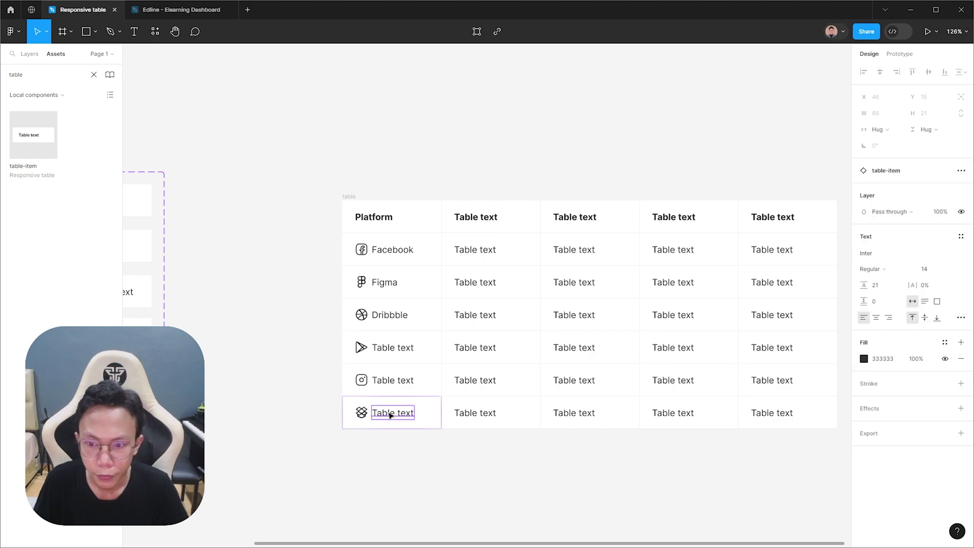
type("Dropbox")
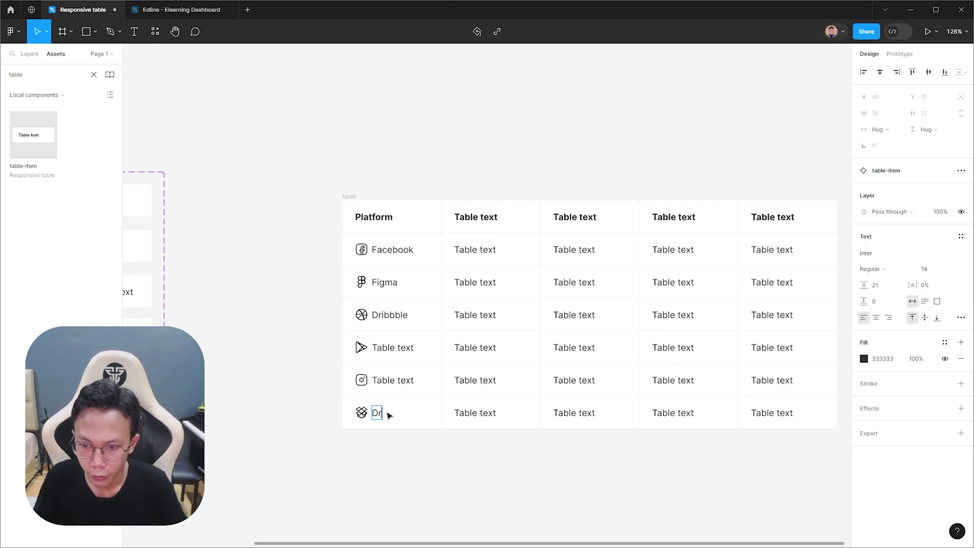
left_click(428, 453)
- Title the second column Date
scroll(515, 252, "up", 3)
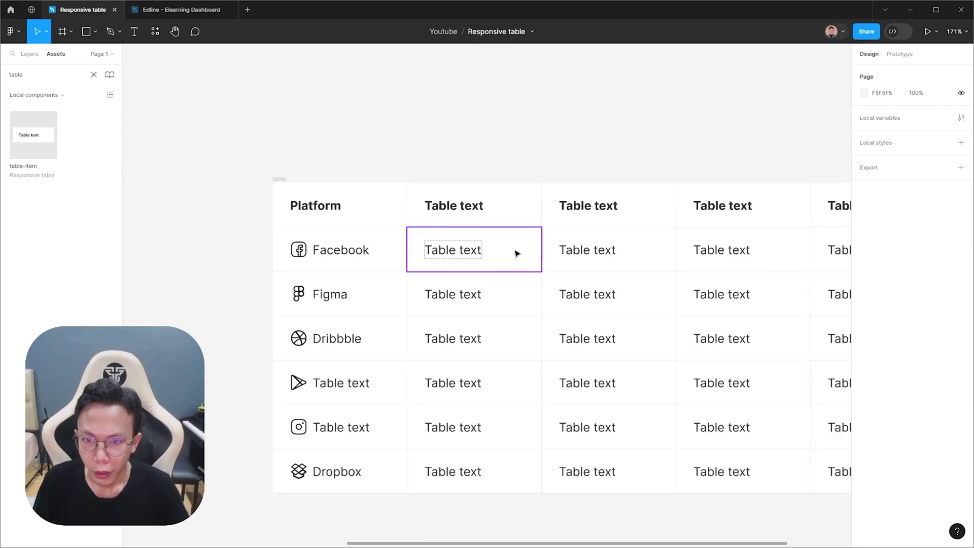
double_click(463, 205)
type("Da")
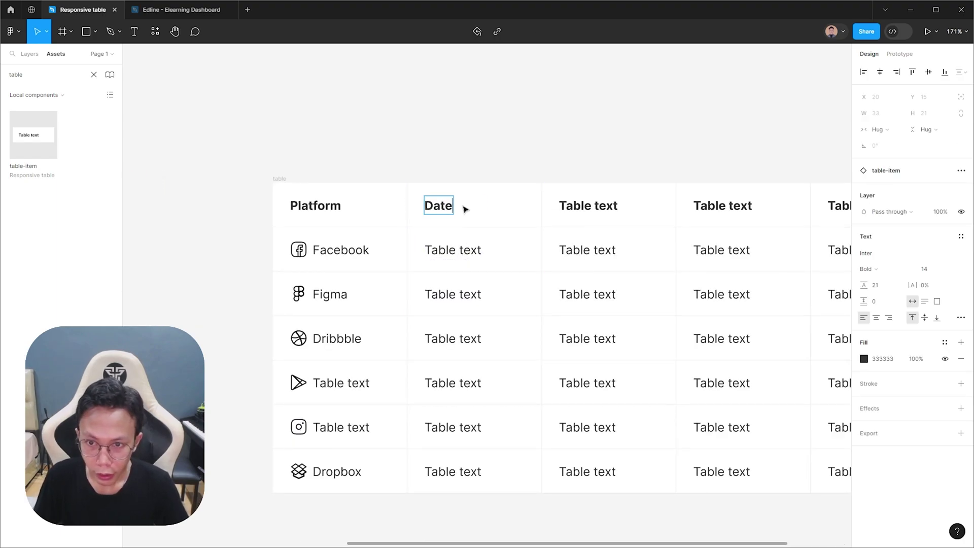
type("te")
- Enter 2 January 2024 in the Facebook row's date cell and copy it
left_click(459, 248)
double_click(460, 247)
type("2 January 2024")
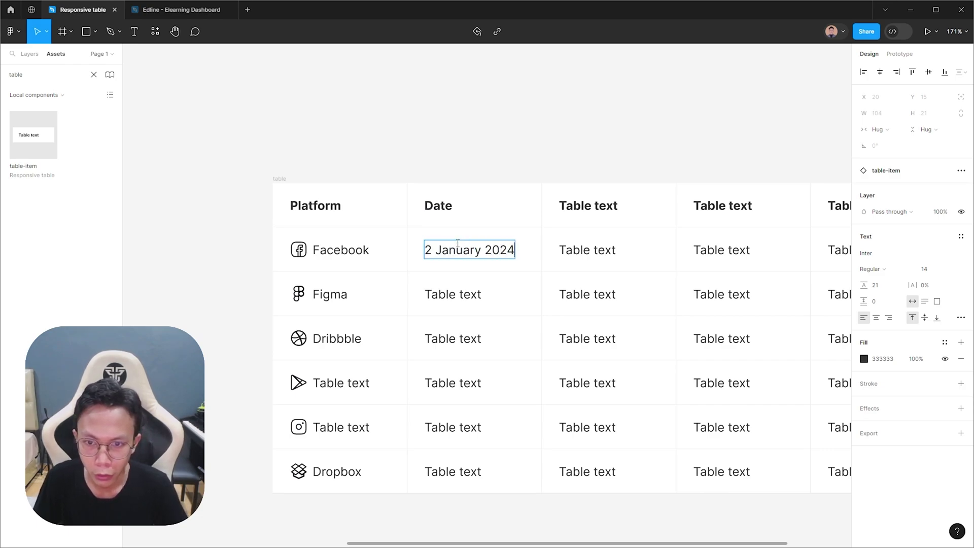
key("ctrl+a")
key("ctrl+c")
- Paste 2 January 2024 into the date cells of the remaining five rows
left_click(456, 294)
double_click(456, 295)
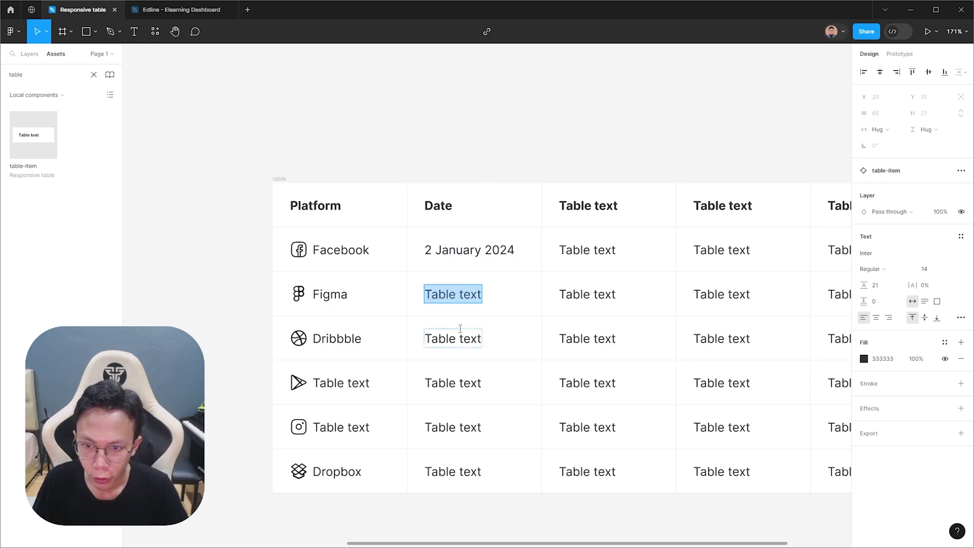
key("ctrl+v")
left_click(455, 339)
double_click(454, 339)
key("ctrl+v")
double_click(466, 383)
key("ctrl+v")
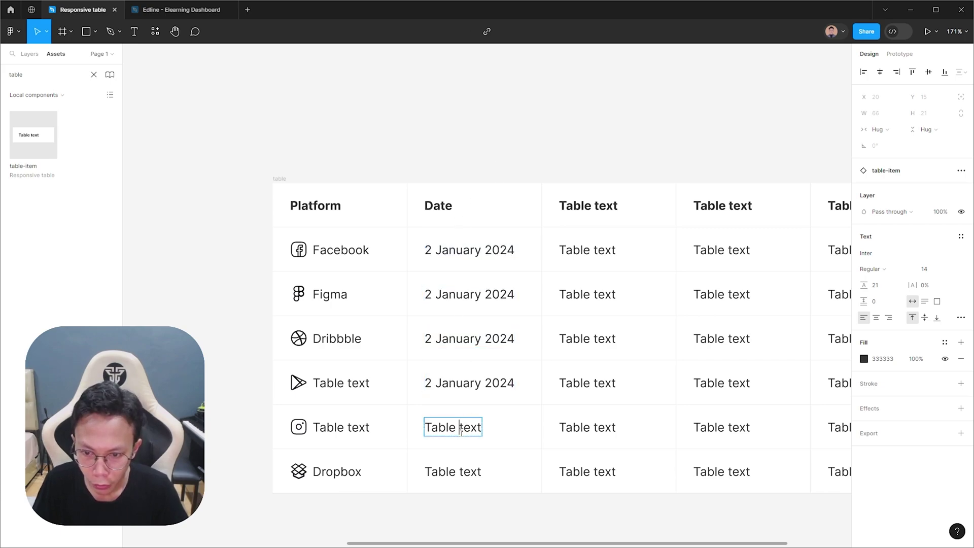
double_click(454, 427)
key("ctrl+v")
double_click(453, 472)
key("ctrl+v")
scroll(583, 509, "right", 5)
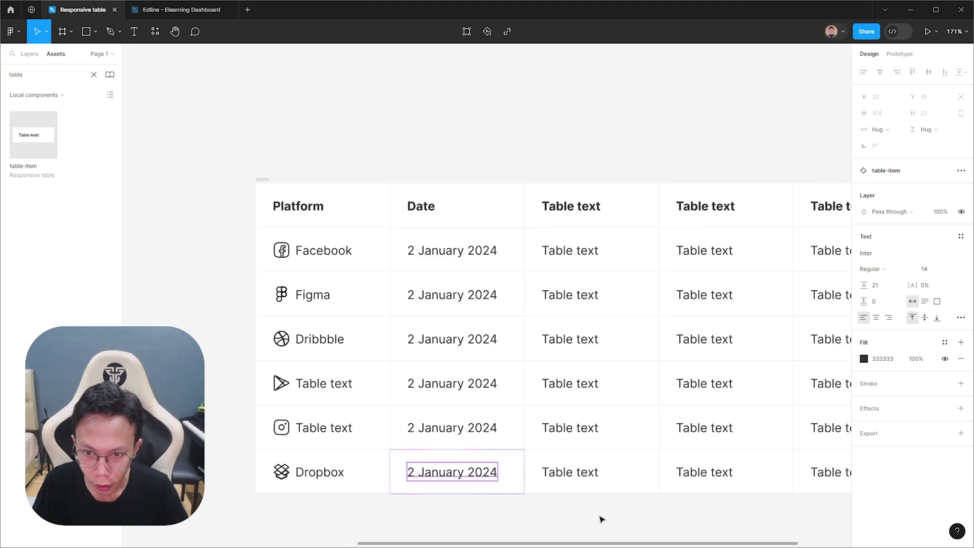
scroll(527, 492, "down", 3, "ctrl")
scroll(477, 327, "up", 3, "ctrl")
- Title the third column Payment method
left_click(459, 310)
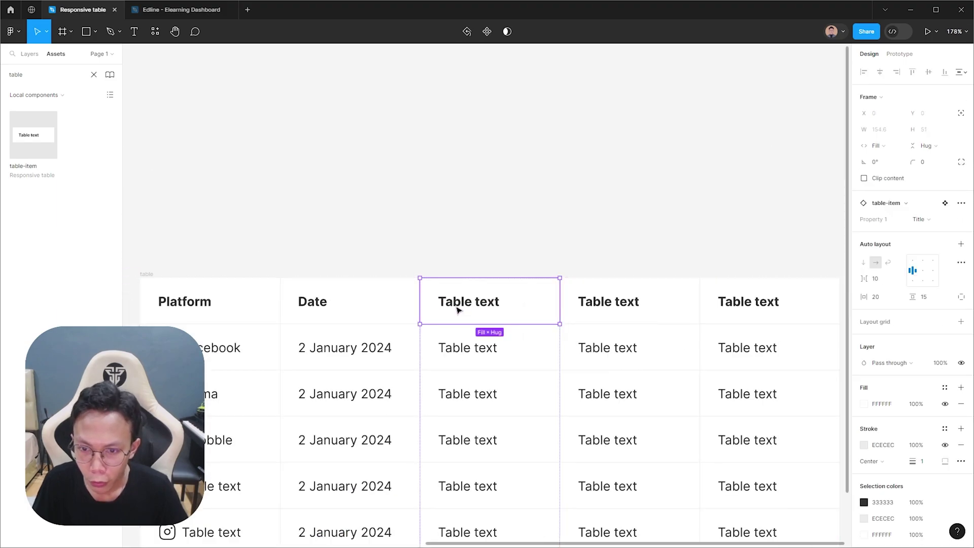
double_click(463, 307)
scroll(489, 232, "down", 3)
type("Payment method")
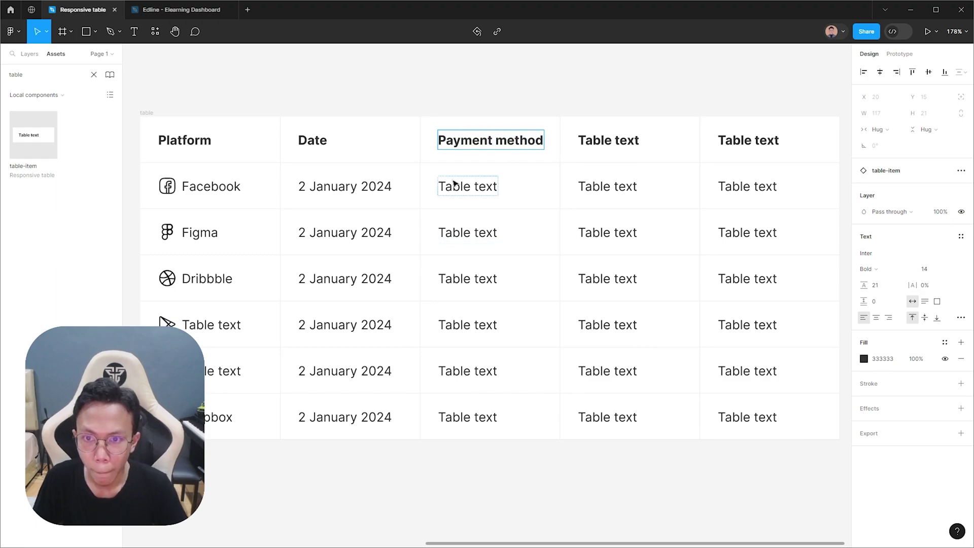
- Switch the six Payment method cells to the Text + Icon variant
left_click(500, 90)
left_click(482, 188)
left_click(486, 228, "shift")
left_click(485, 278, "shift")
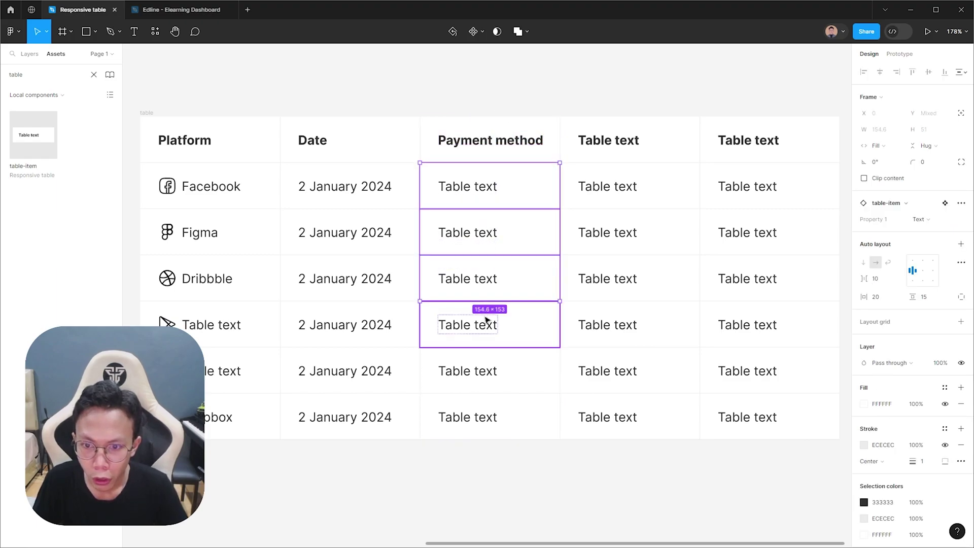
left_click(485, 324, "shift")
left_click(485, 371, "shift")
left_click(486, 418, "shift")
left_click(920, 219)
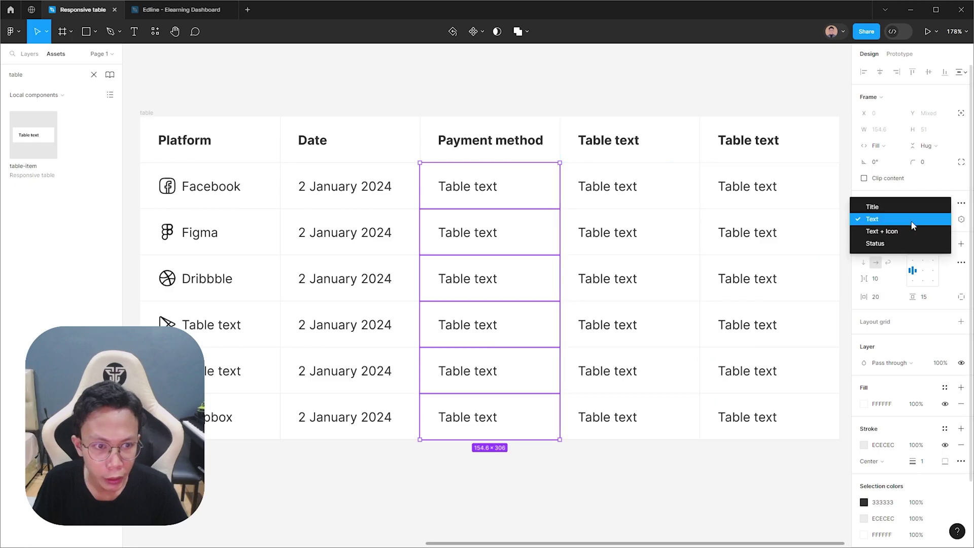
left_click(918, 231)
- Swap all six payment cells' icons to the card icon
left_click(447, 187)
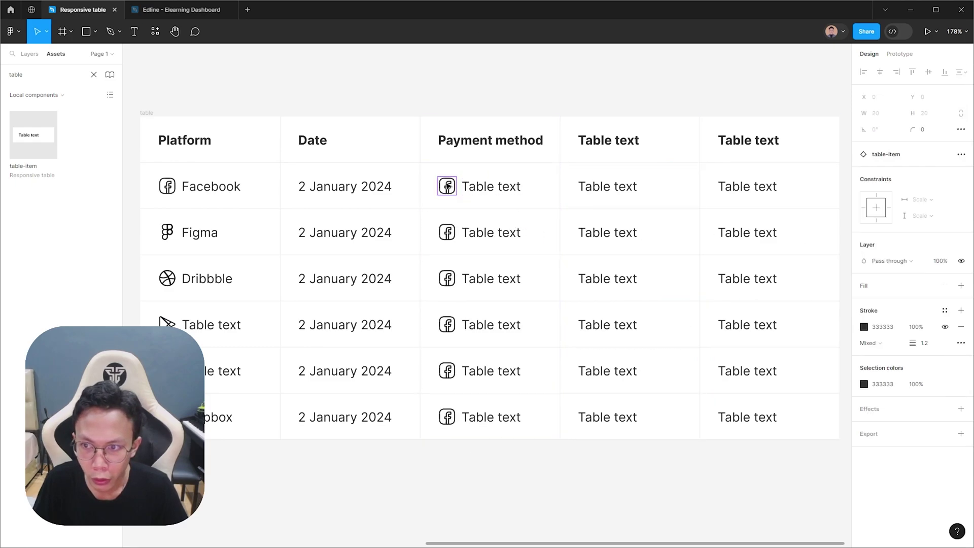
left_click(447, 232, "shift")
left_click(449, 279, "shift")
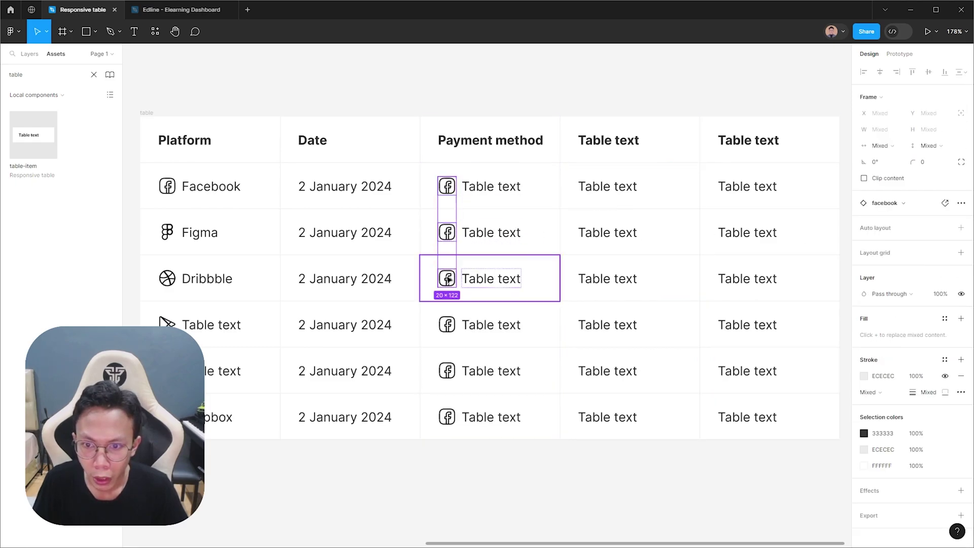
left_click(447, 325, "shift")
left_click(447, 371, "shift")
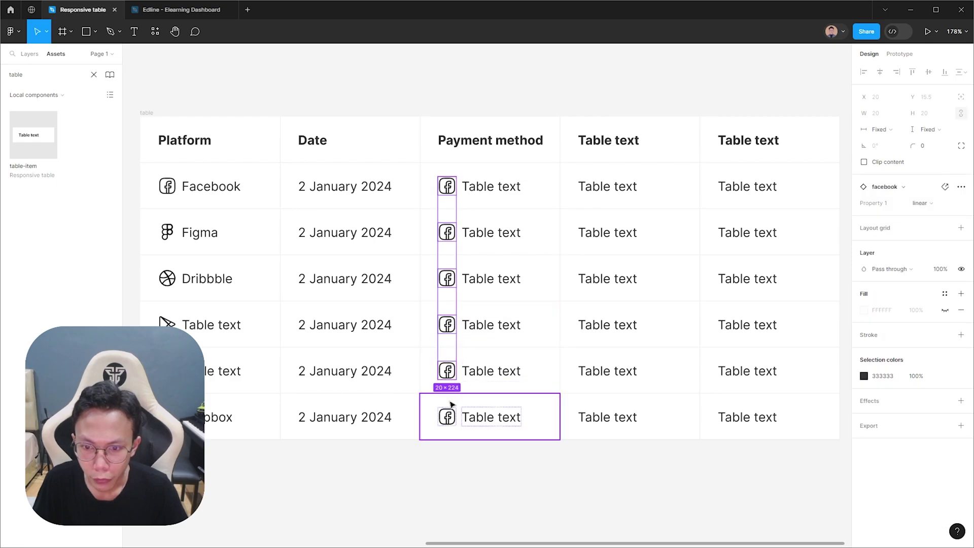
left_click(447, 417, "shift")
left_click(904, 187)
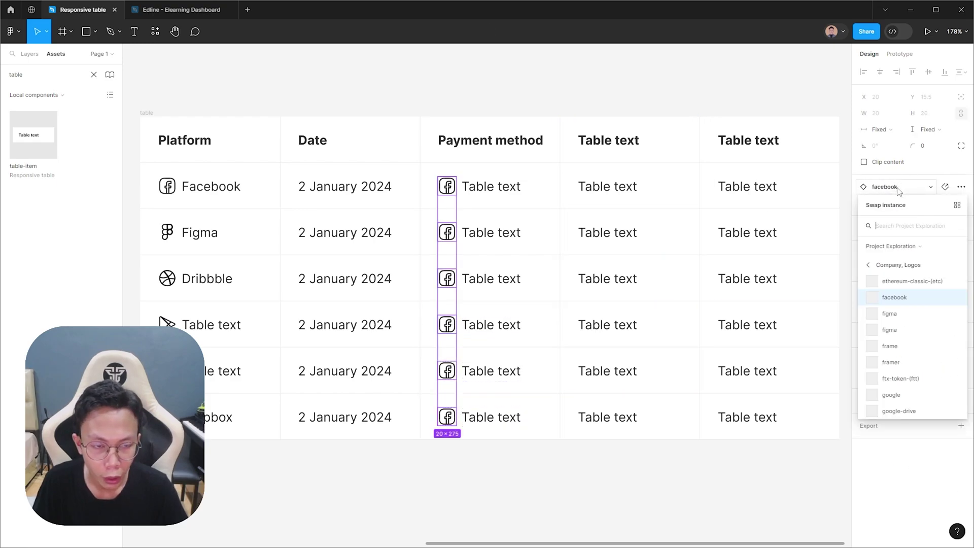
type("card")
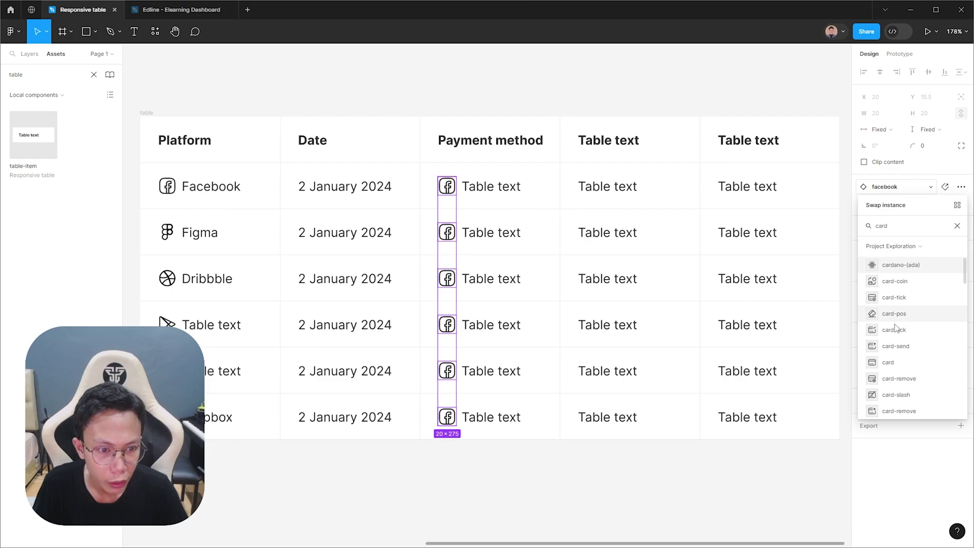
left_click(889, 363)
- Enter Visa end 1924 in the first payment cell and paste it into row two
double_click(486, 196)
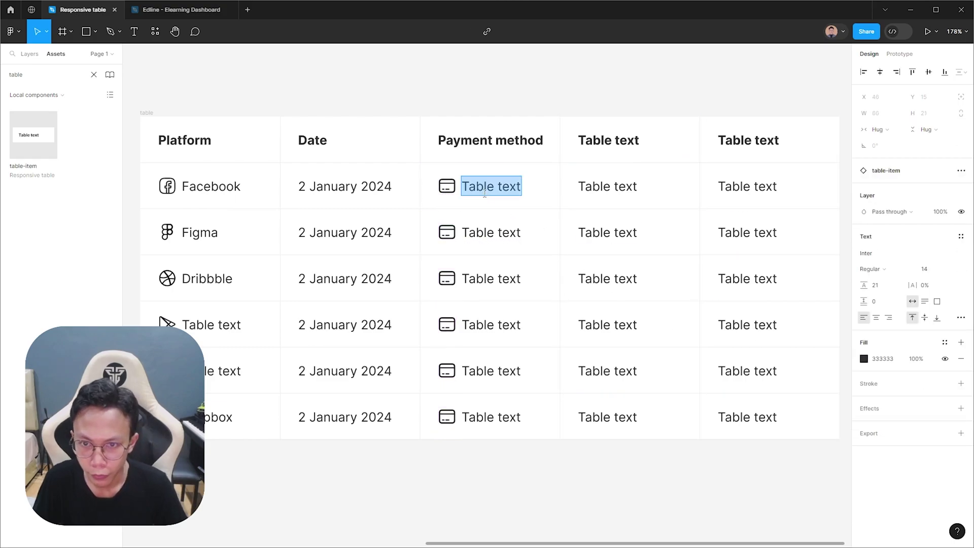
type("Visa end 1924")
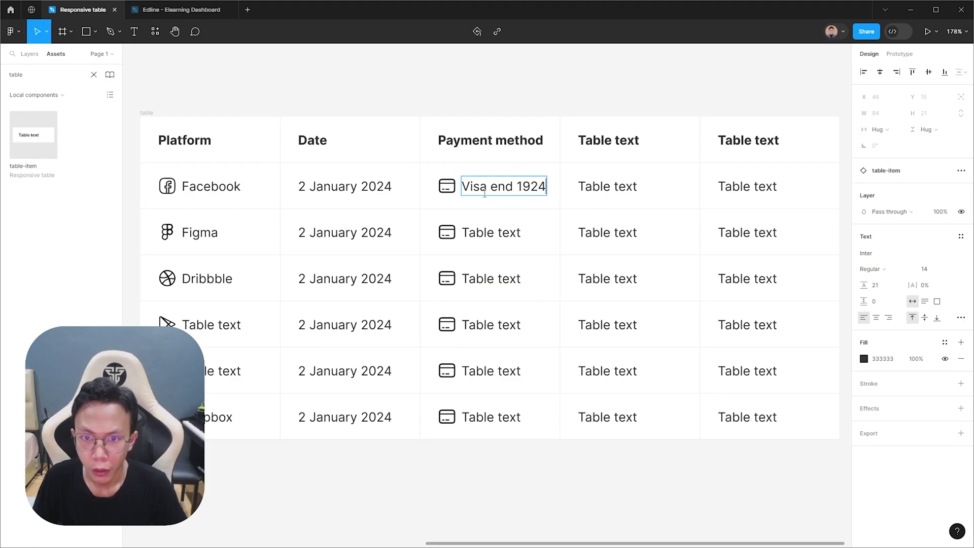
key("ctrl+a")
double_click(505, 233)
key("ctrl+v")
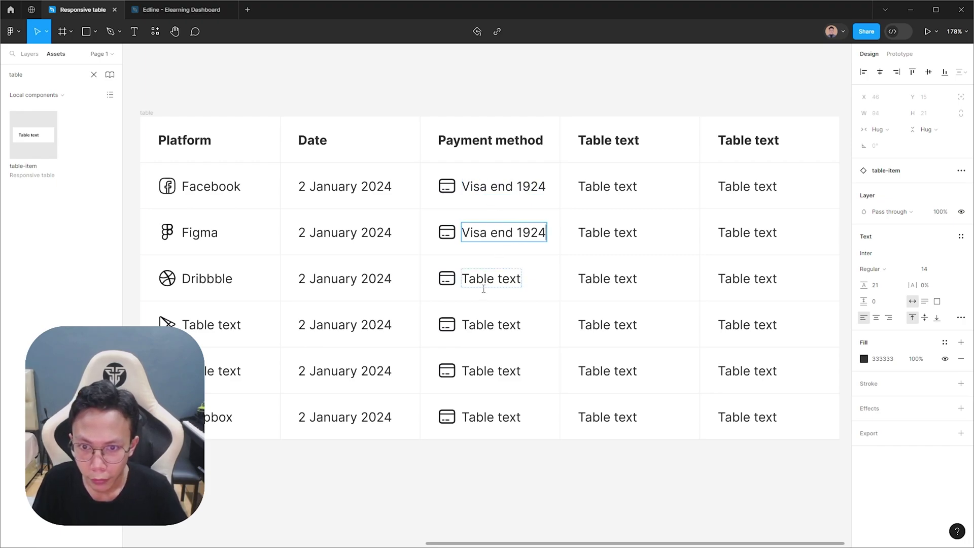
double_click(483, 280)
key("ctrl+v")
double_click(480, 326)
key("ctrl+v")
double_click(486, 371)
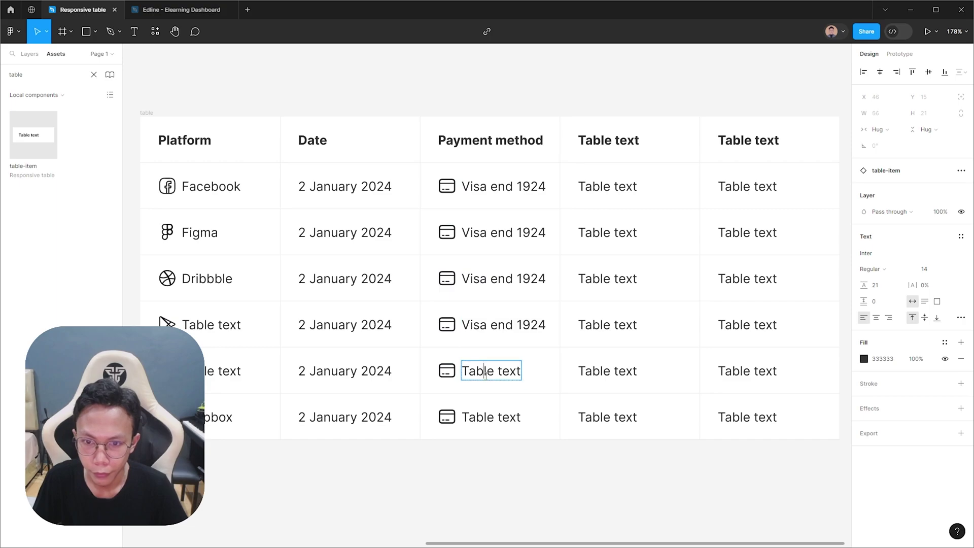
key("ctrl+v")
double_click(490, 419)
key("ctrl+v")
left_click(532, 449)
scroll(568, 437, "right", 1)
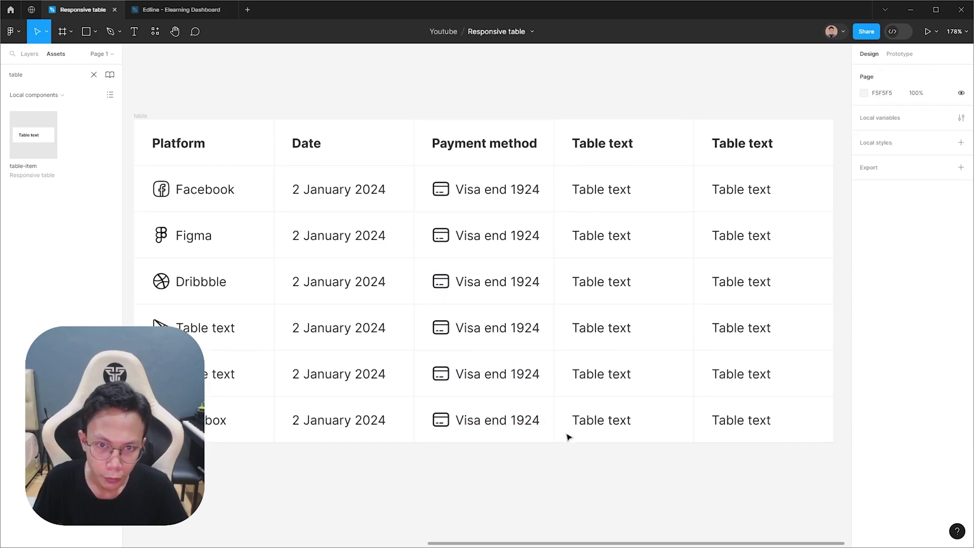
- Rename the fourth column header to Price and enter $150 in its first cell
double_click(601, 143)
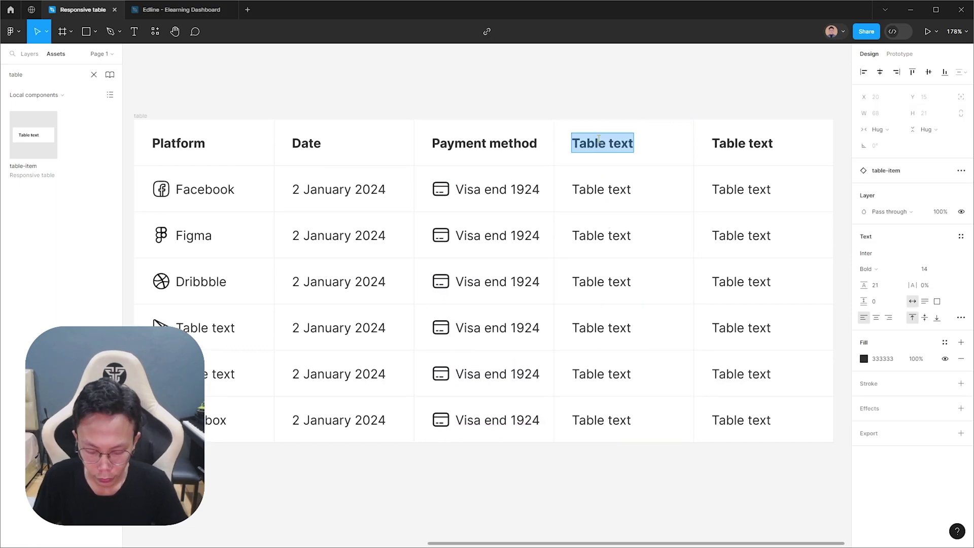
type("Priu")
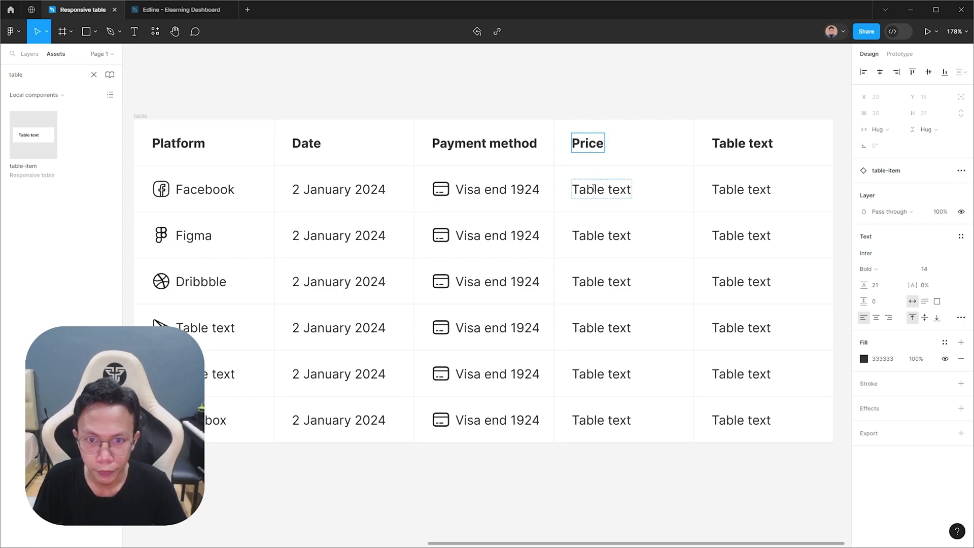
double_click(594, 188)
type("$150")
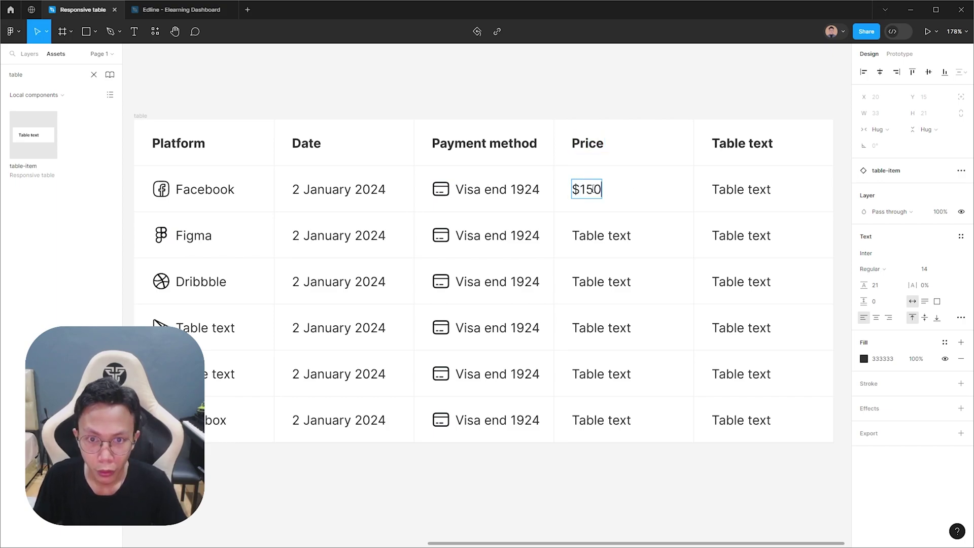
key("ctrl+a")
key("ctrl+c")
- Paste $150 into the remaining five Price cells, rows 2 through 6
double_click(604, 231)
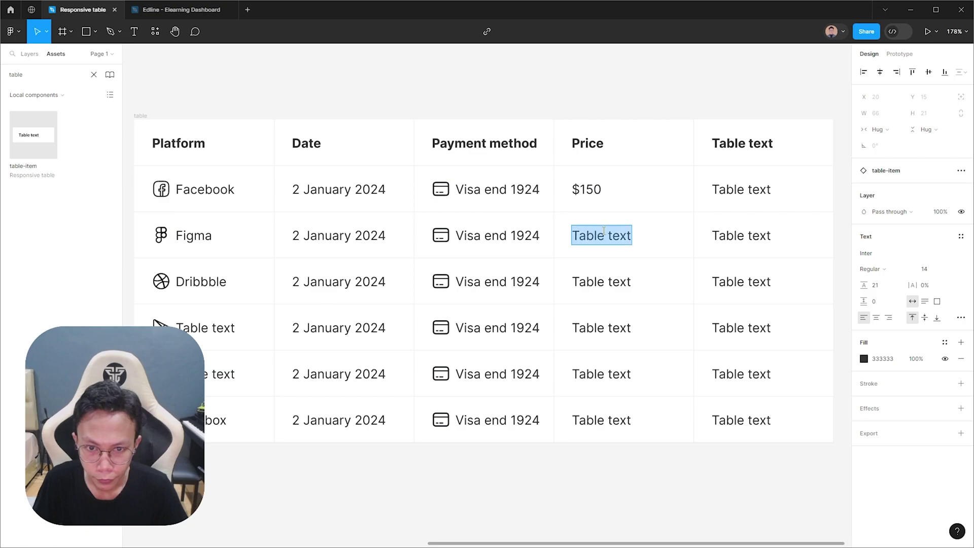
key("ctrl+v")
left_click(599, 287)
double_click(595, 287)
key("ctrl+v")
double_click(596, 334)
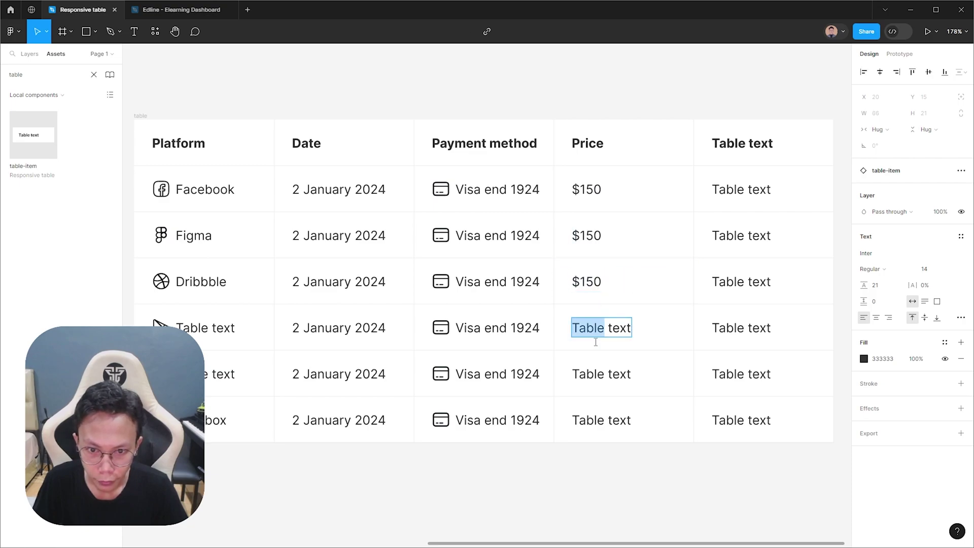
key("ctrl+v")
key("ctrl+a")
key("ctrl+v")
left_click(598, 376)
key("ctrl+a")
key("ctrl+v")
double_click(601, 420)
key("ctrl+v")
key("Escape")
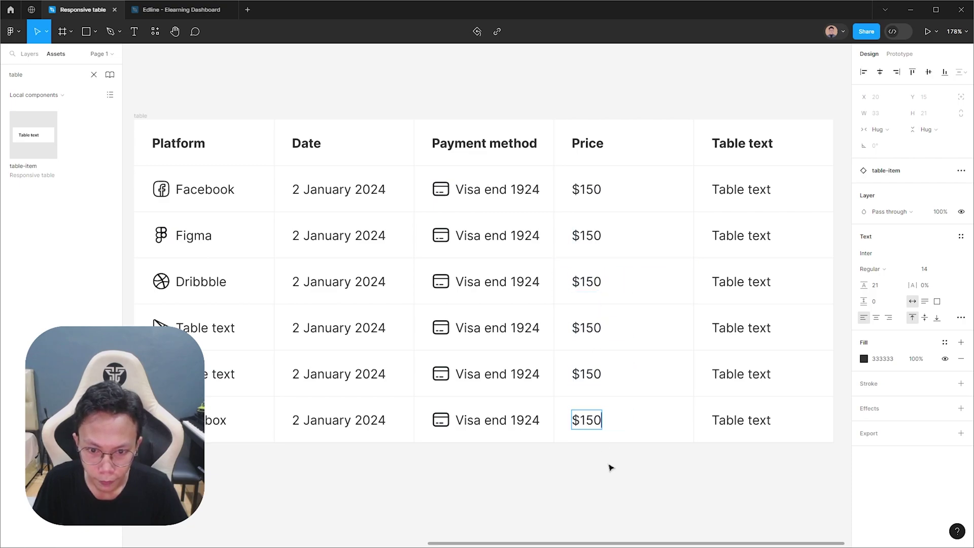
- Rename the last column's header to Status
scroll(726, 345, "right", 1)
left_click(738, 148)
double_click(739, 149)
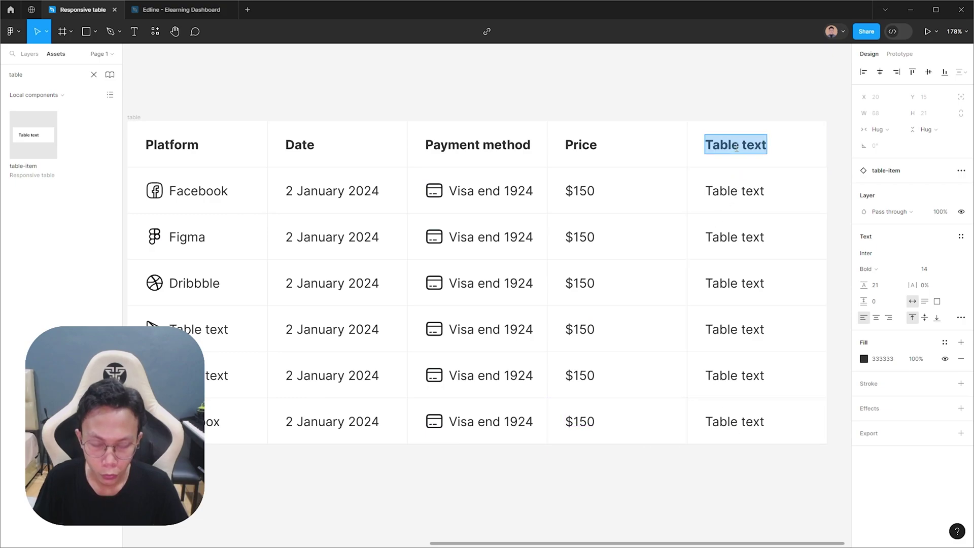
type("S")
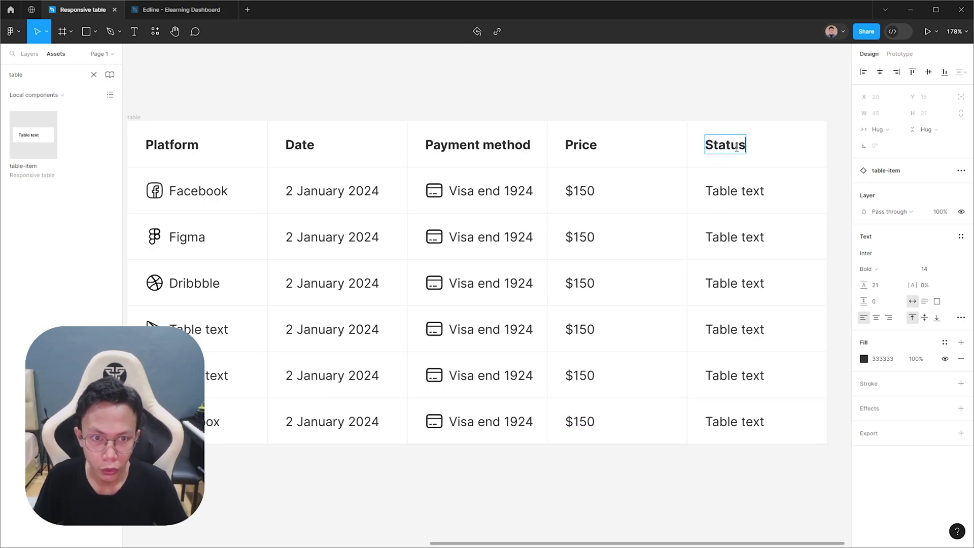
type("tatus")
key("Escape")
left_click(811, 193)
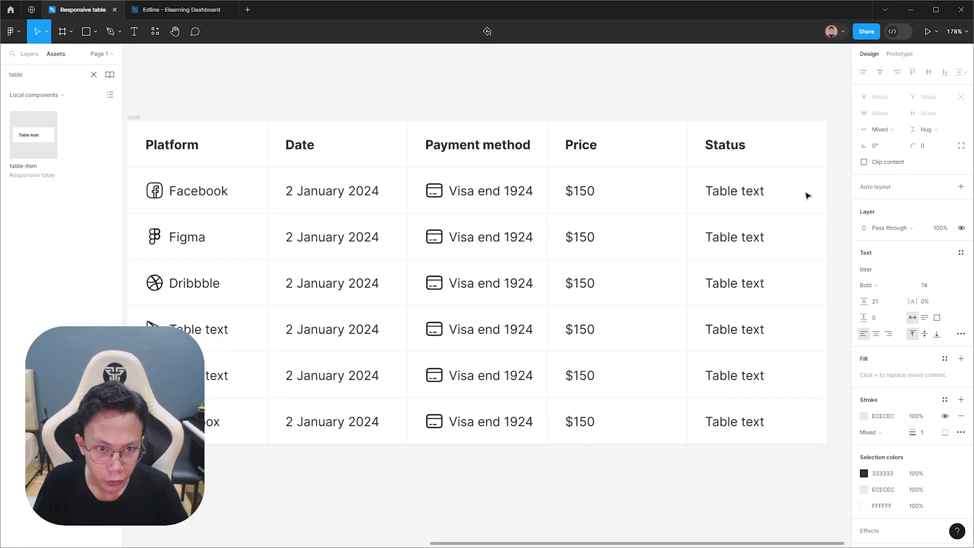
- Switch all six Status column cells to the Status cell type, showing Success badges
left_click(803, 238, "shift")
left_click(796, 282, "shift")
left_click(789, 328, "shift")
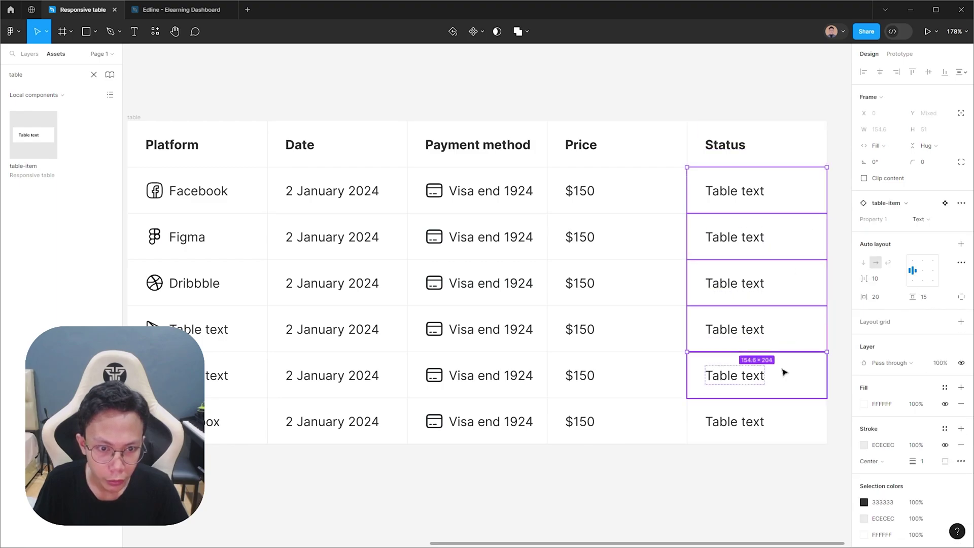
left_click(784, 373, "shift")
left_click(785, 416, "shift")
left_click(926, 220)
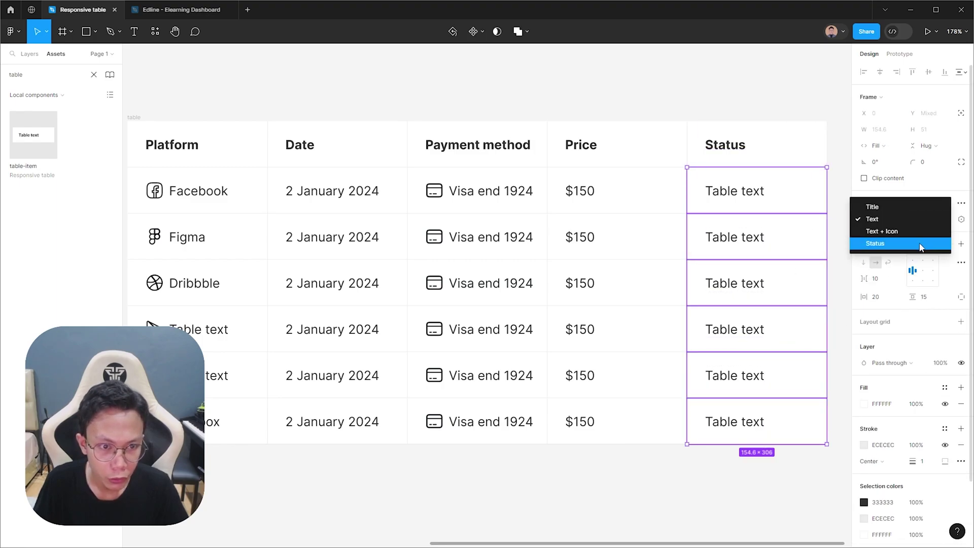
left_click(921, 247)
- Set the Figma row badge to Pending and the fifth row badge to Error
left_click(753, 252)
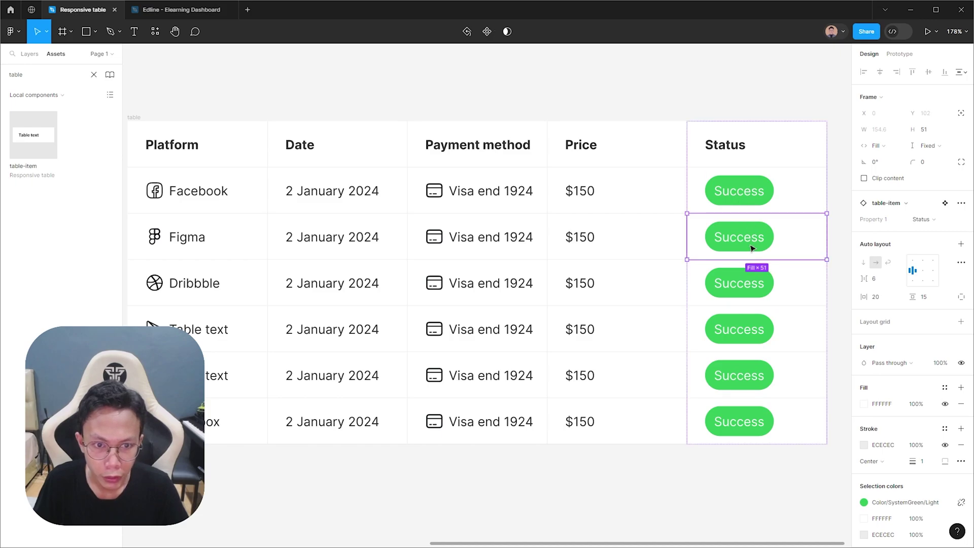
left_click(750, 247)
left_click(921, 203)
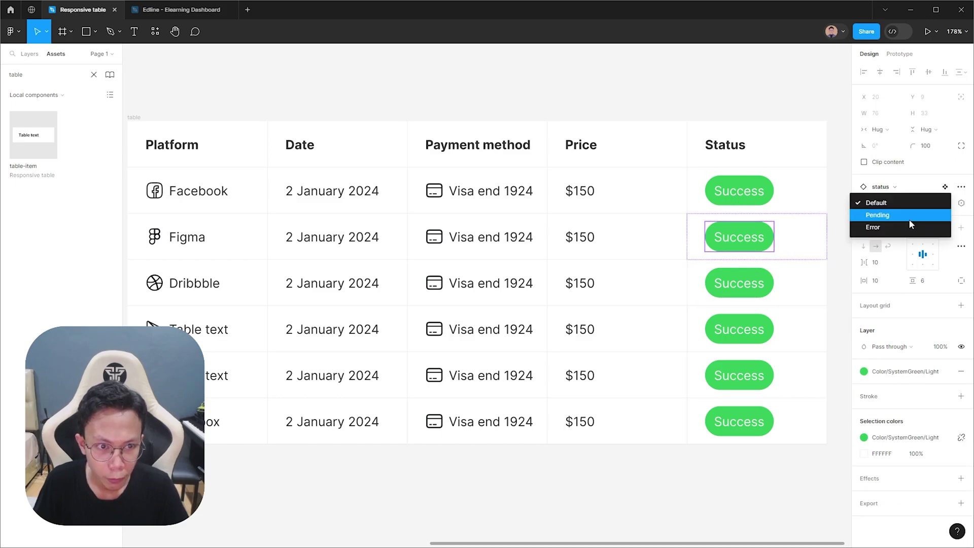
left_click(910, 219)
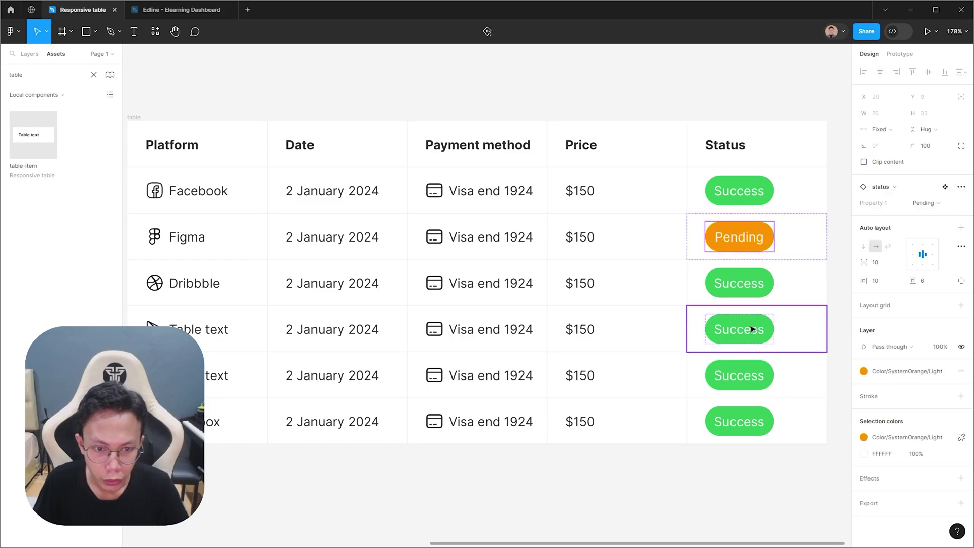
left_click(746, 376)
left_click(750, 375)
left_click(924, 203)
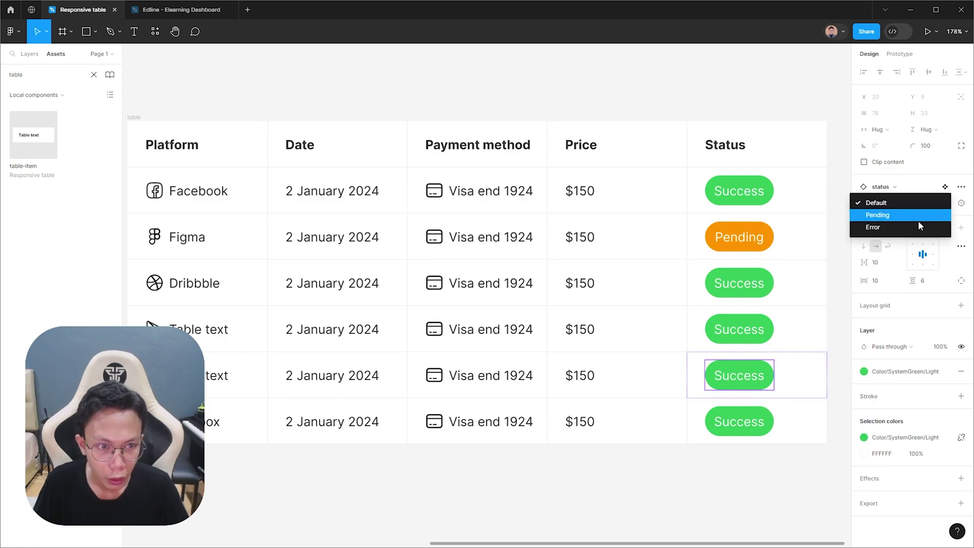
left_click(920, 227)
- Set the Dropbox row badge to Pending and view the whole table
left_click(751, 412)
left_click(763, 405)
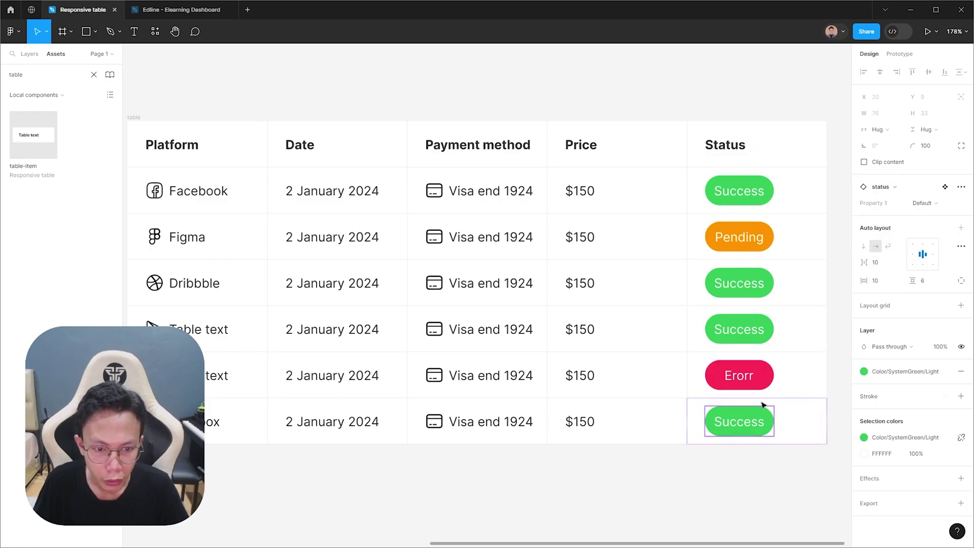
left_click(923, 203)
left_click(911, 219)
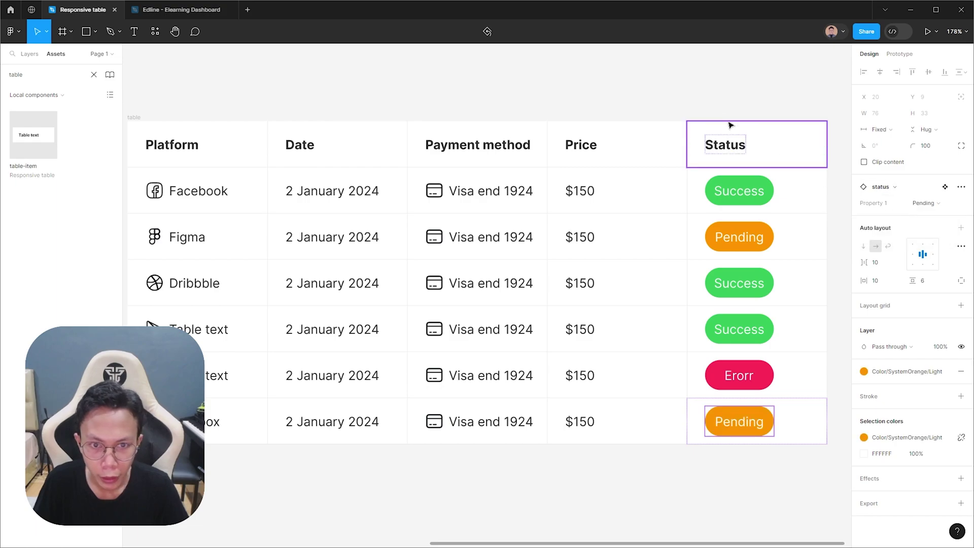
scroll(729, 124, "down", 3)
left_click(685, 366)
left_click_drag(740, 402, 702, 416)
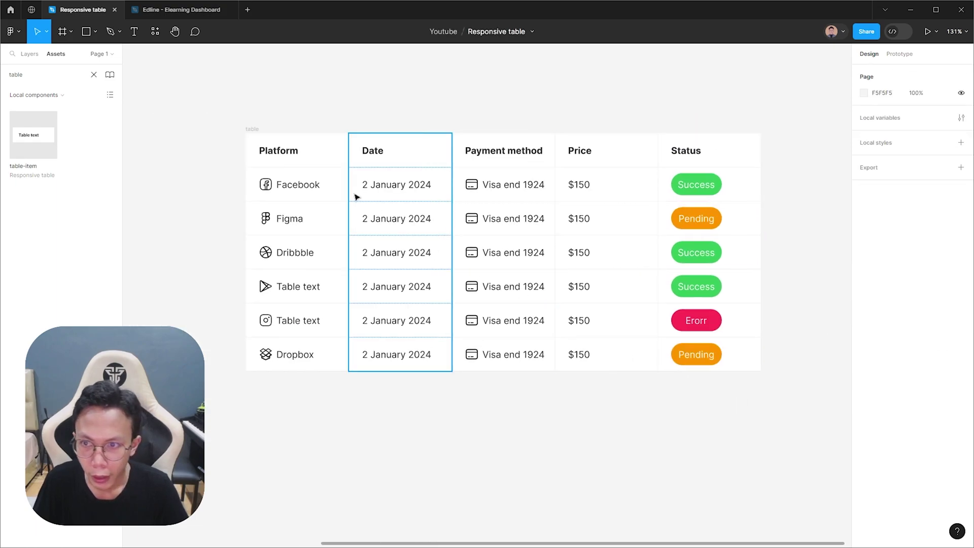
- Test the table's resizing by stretching it wider, then undo the change
left_click(254, 128)
scroll(283, 119, "down", 2)
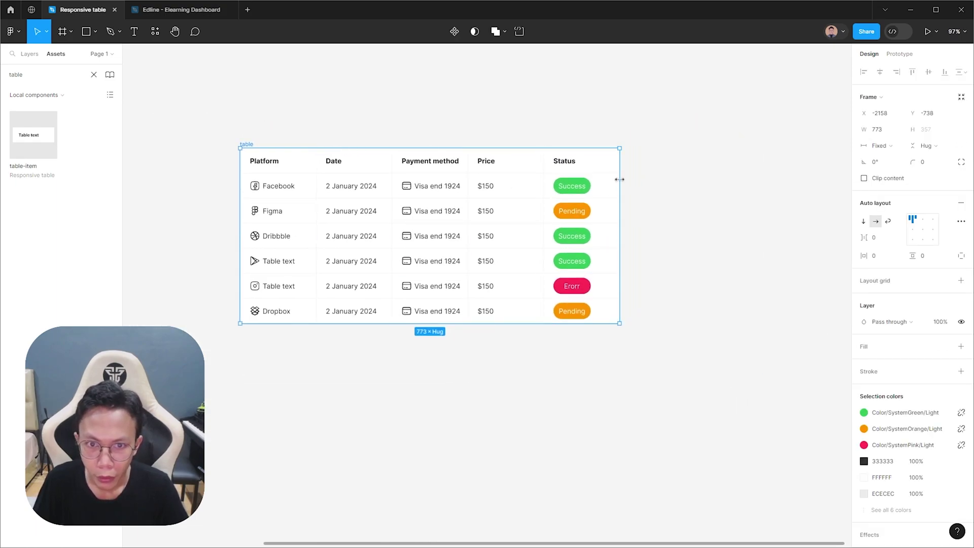
left_click_drag(619, 179, 770, 233)
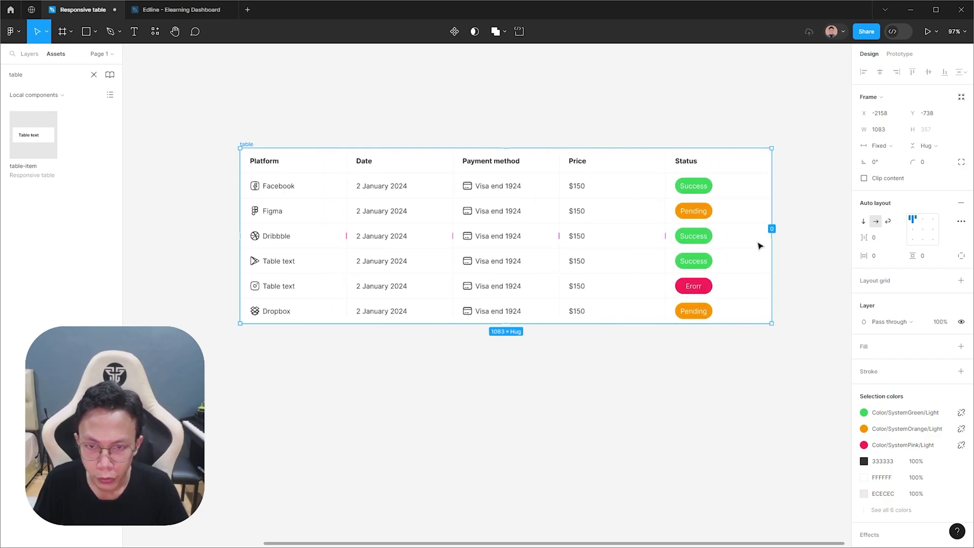
key("ctrl+z")
scroll(396, 178, "up", 4)
left_click(633, 107)
scroll(632, 107, "down", 2)
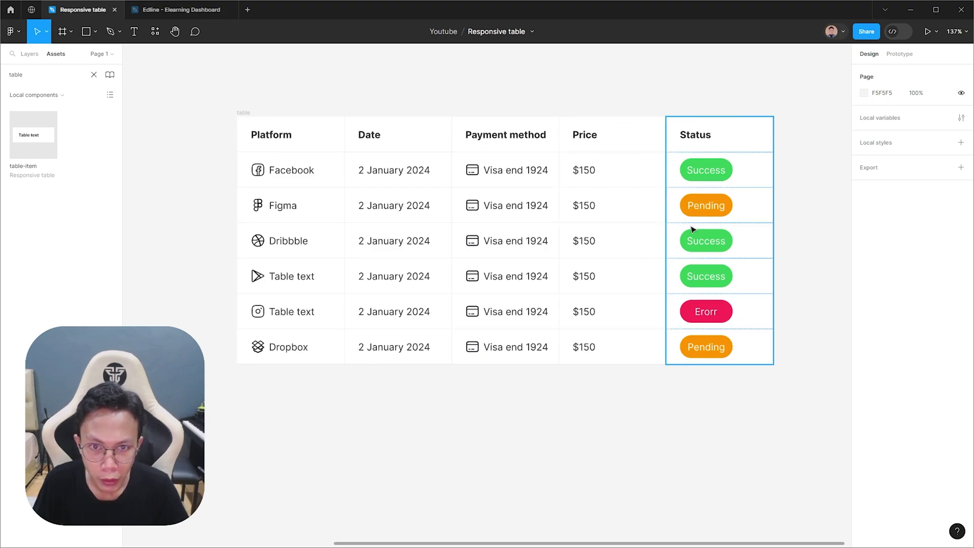
- Set the Price and Status columns to a fixed width of 120
left_click(631, 142)
left_click(711, 135, "shift")
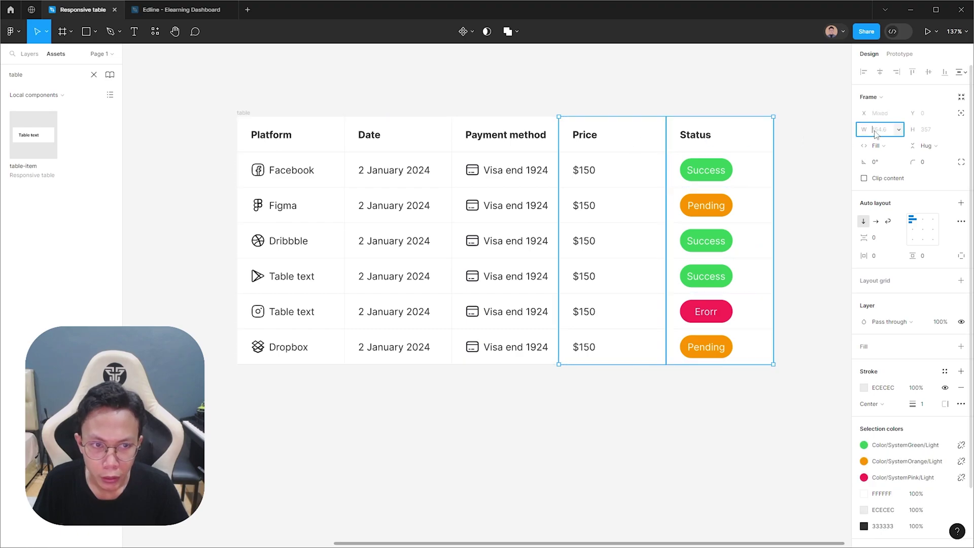
key("Return")
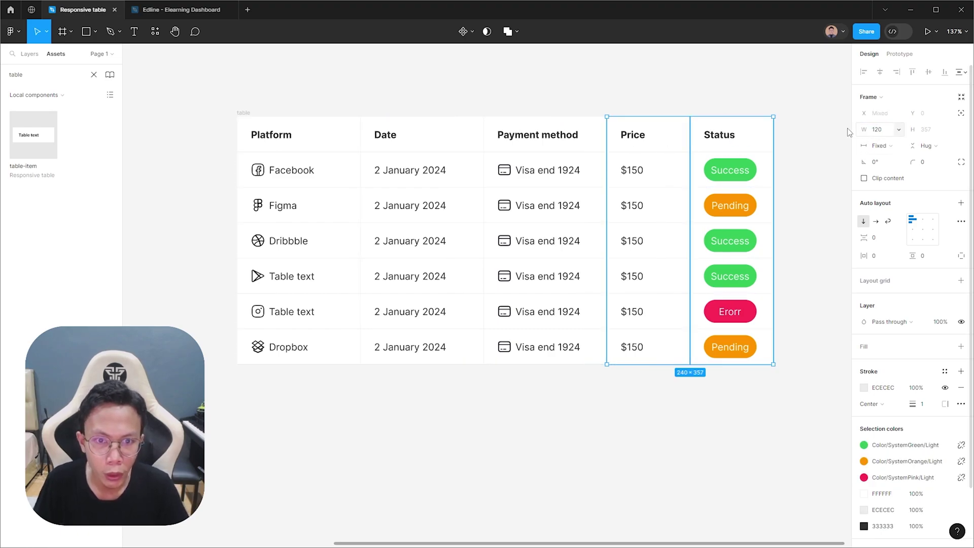
left_click(770, 95)
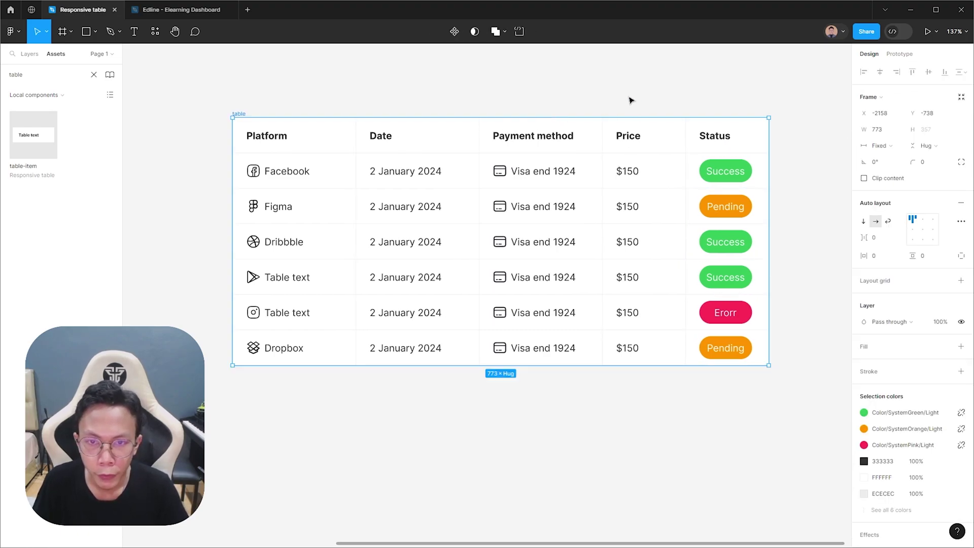
left_click(631, 100)
left_click(631, 169)
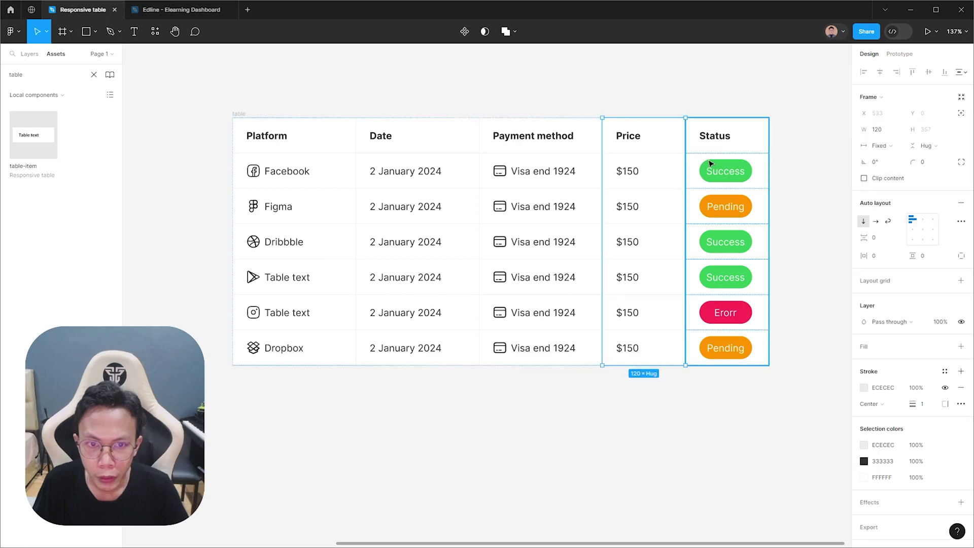
left_click(710, 164, "shift")
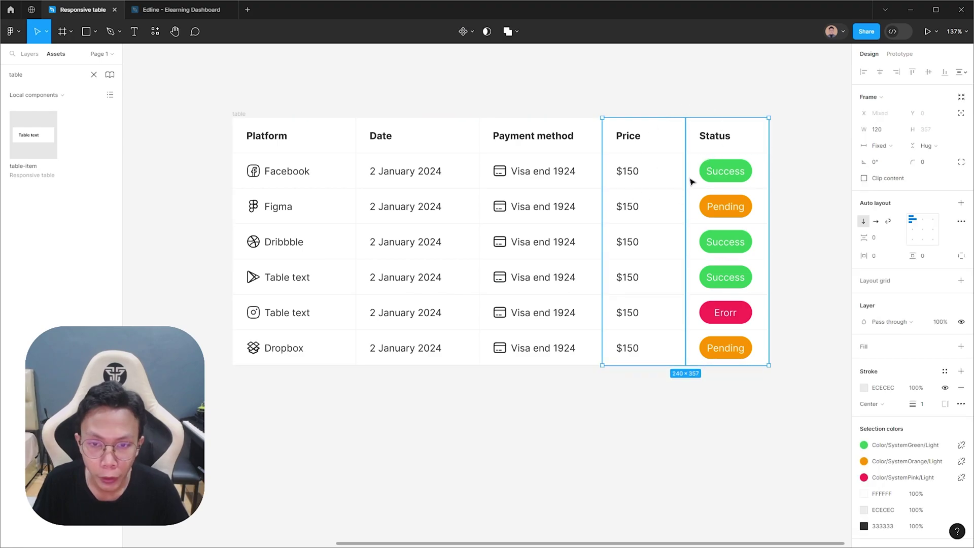
left_click(309, 95)
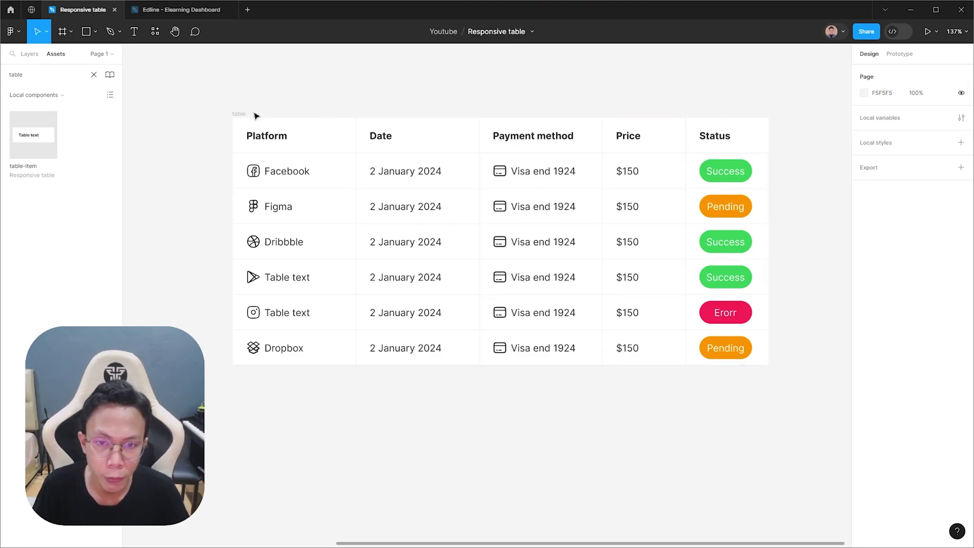
- Widen the table frame to check that the flexible columns stretch
left_click(254, 115)
scroll(274, 116, "down", 5)
scroll(457, 153, "right", 1)
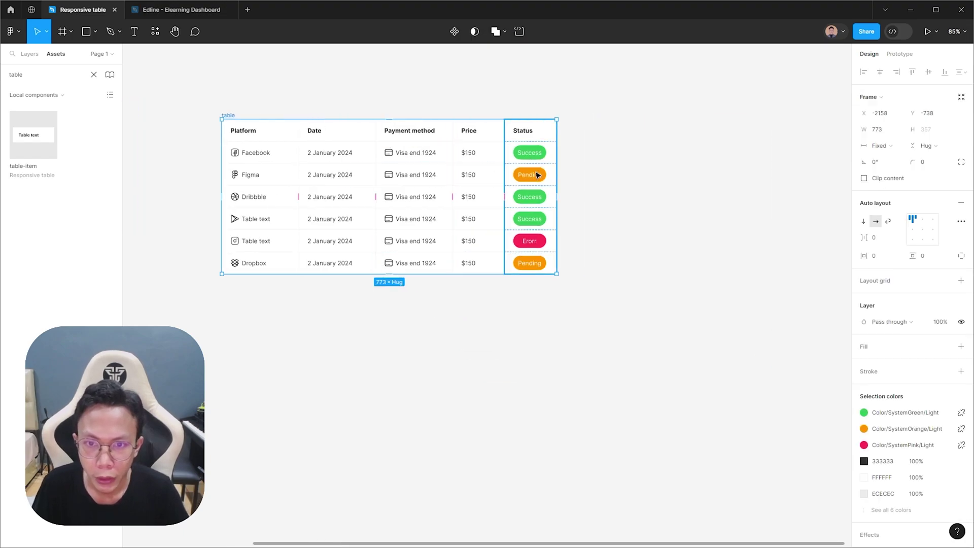
left_click_drag(554, 168, 742, 188)
left_click(556, 304)
- Inspect the sizing of the Payment method, Date, Platform, Price and Status columns
left_click(555, 223)
left_click(381, 217, "shift")
left_click(307, 224, "shift")
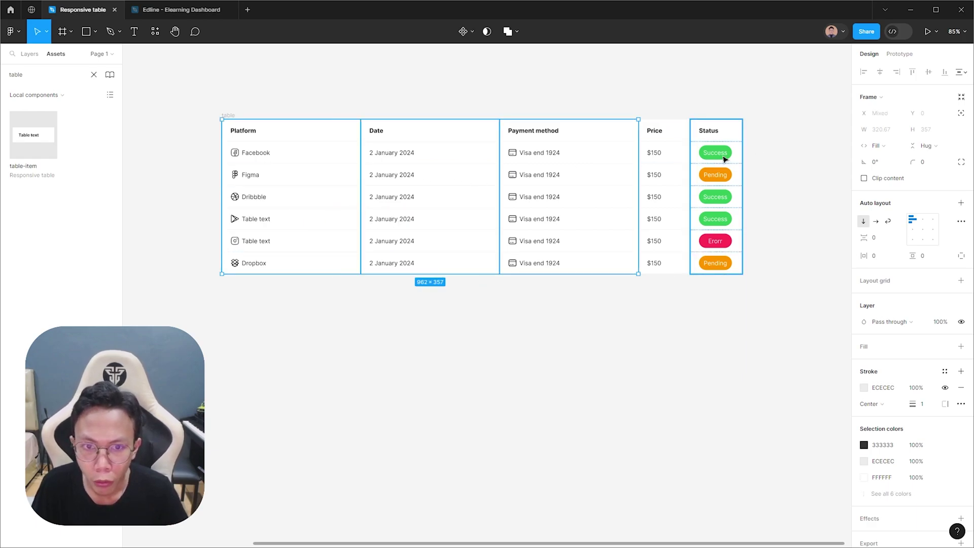
left_click(676, 172)
left_click(718, 171, "shift")
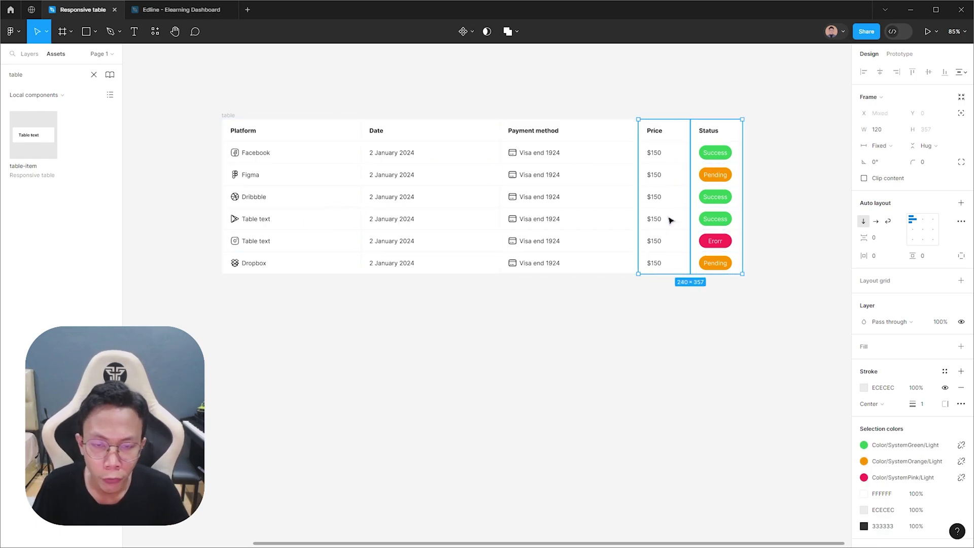
key("ctrl+z")
key("ctrl+z")
key("ctrl+z")
key("ctrl+z")
key("ctrl+z")
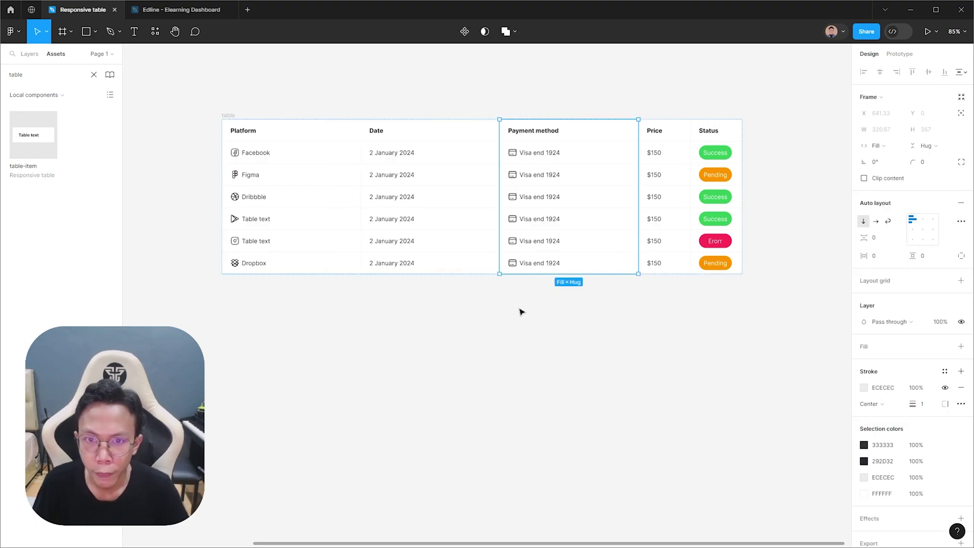
- Try duplicating the Date column, then undo the duplicate
left_click(465, 241)
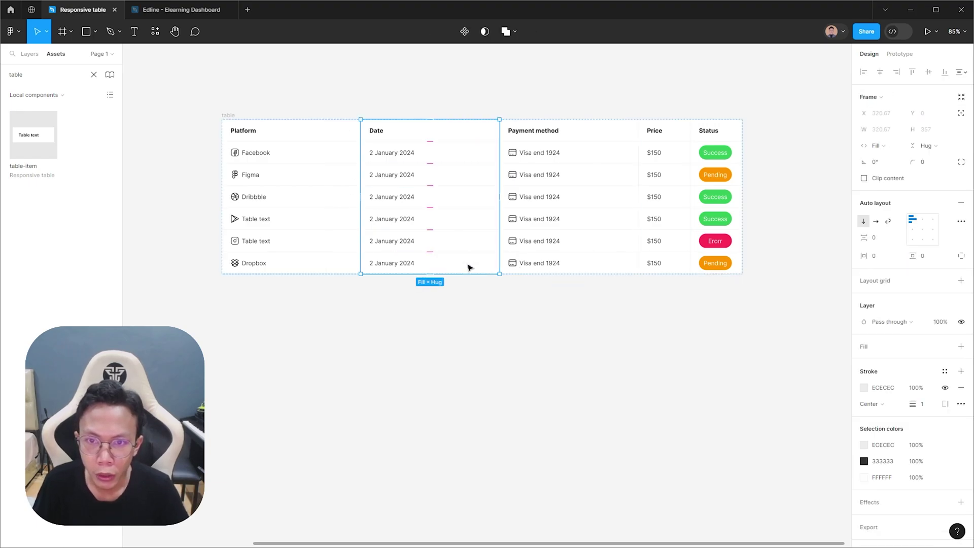
key("ctrl+d")
key("ctrl+d")
left_click(462, 372)
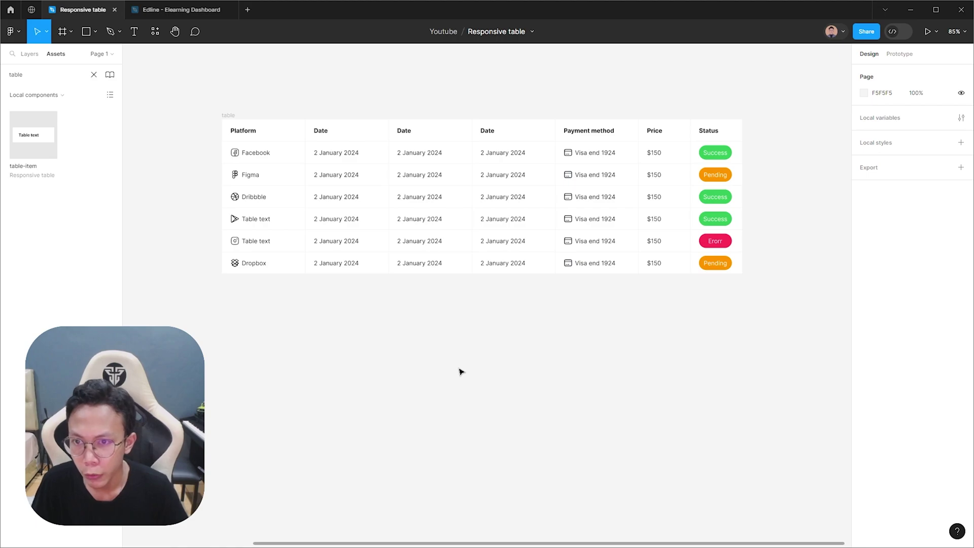
key("ctrl+z")
key("ctrl+z")
left_click(461, 372)
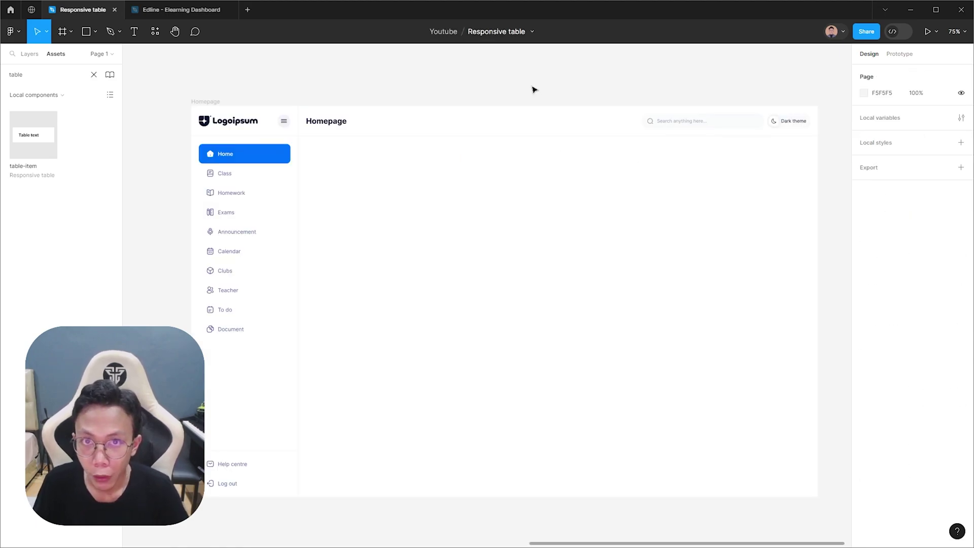
- Move the payments table into the Homepage frame
left_click_drag(168, 79, 832, 523)
key("Escape")
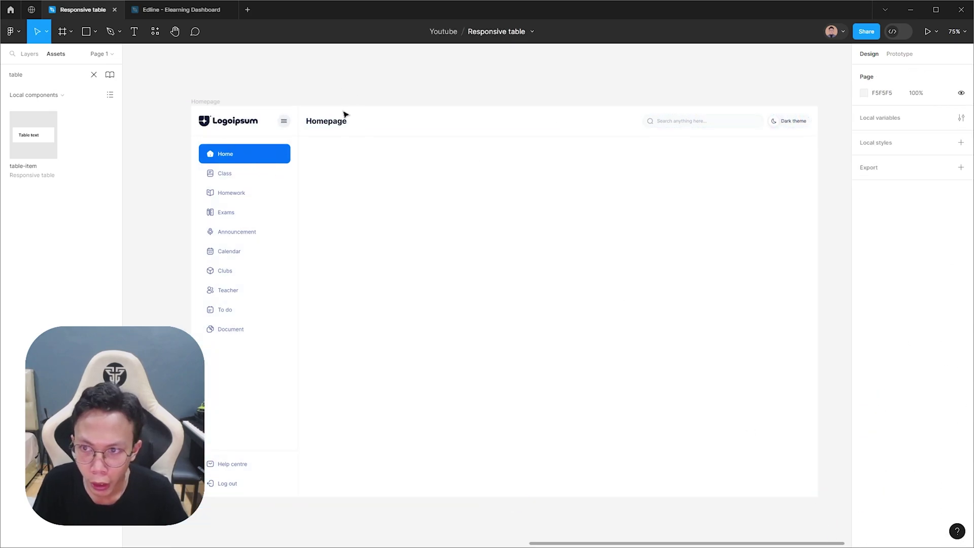
left_click(278, 190)
left_click(339, 122)
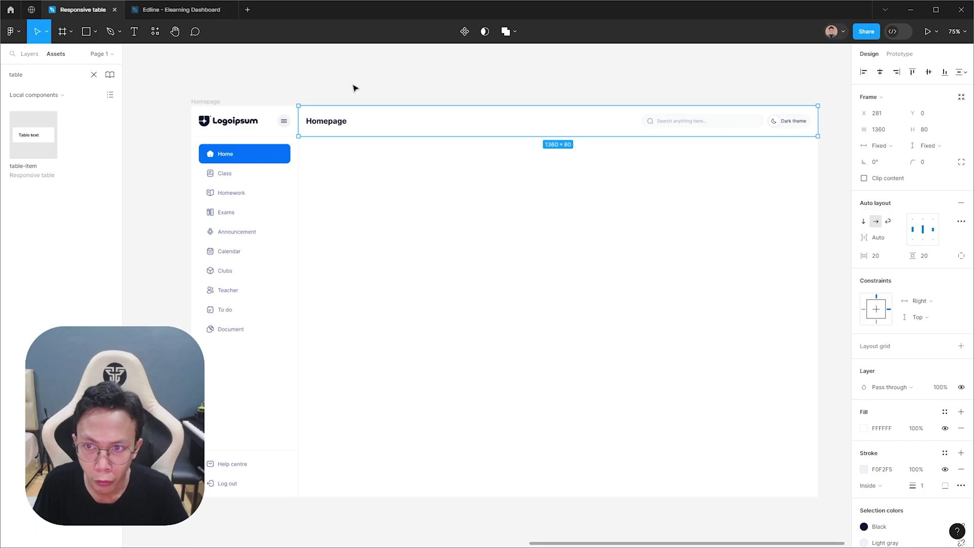
scroll(398, 96, "down", 5)
scroll(281, 118, "left", 7)
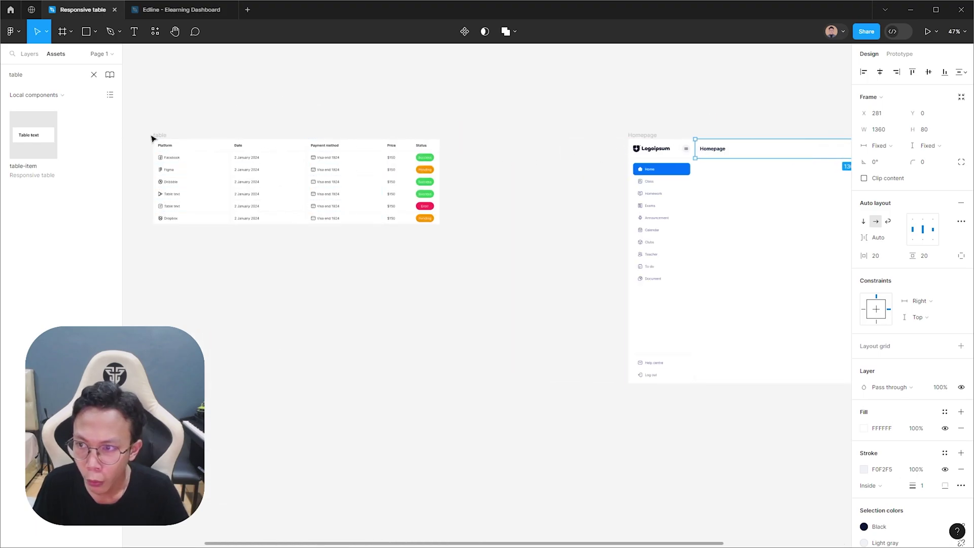
left_click(152, 136)
left_click(270, 159)
scroll(282, 194, "right", 7)
left_click_drag(159, 136, 408, 190)
- Position the table below the Homepage header at X 300, Y 100
scroll(375, 197, "up", 8)
key("alt")
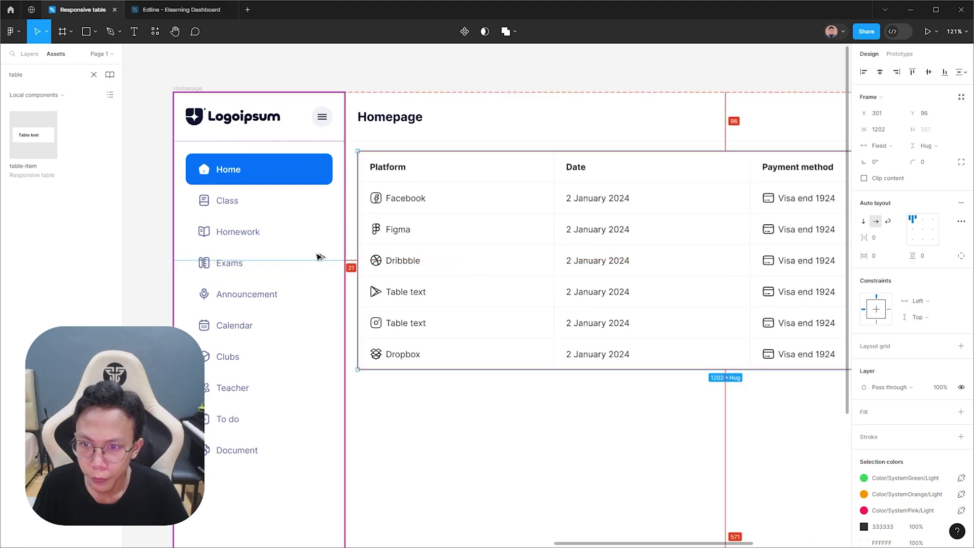
left_click_drag(464, 278, 394, 274)
key("alt")
scroll(459, 285, "down", 4)
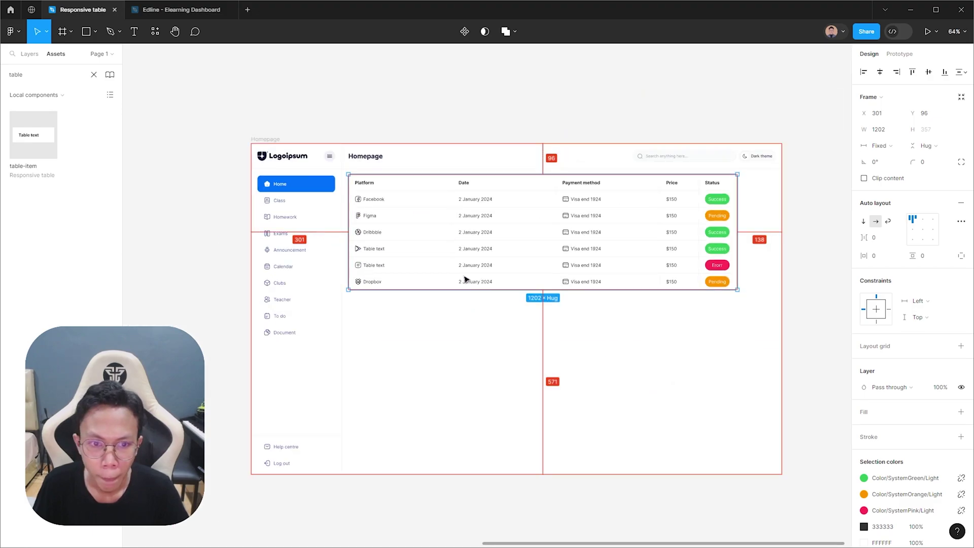
scroll(344, 253, "up", 2)
key("alt")
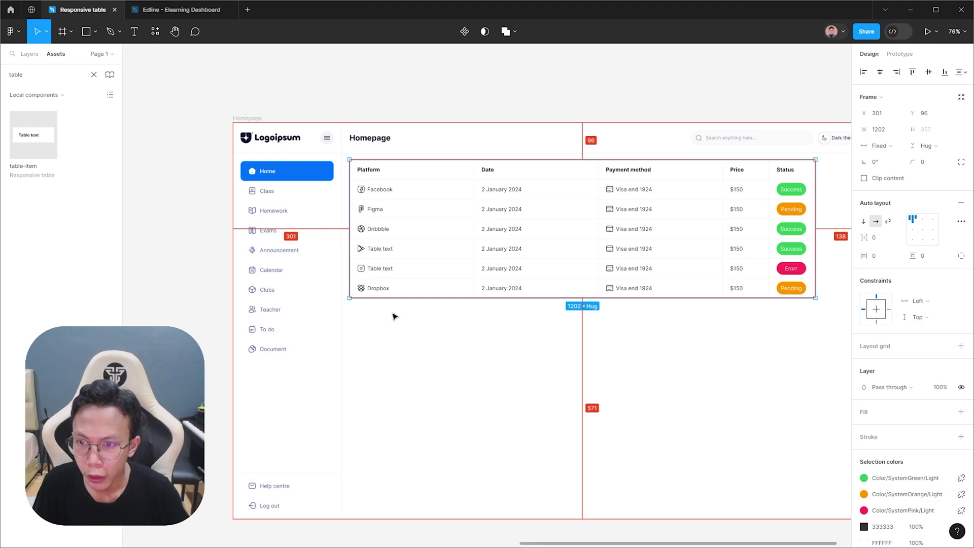
key("Left")
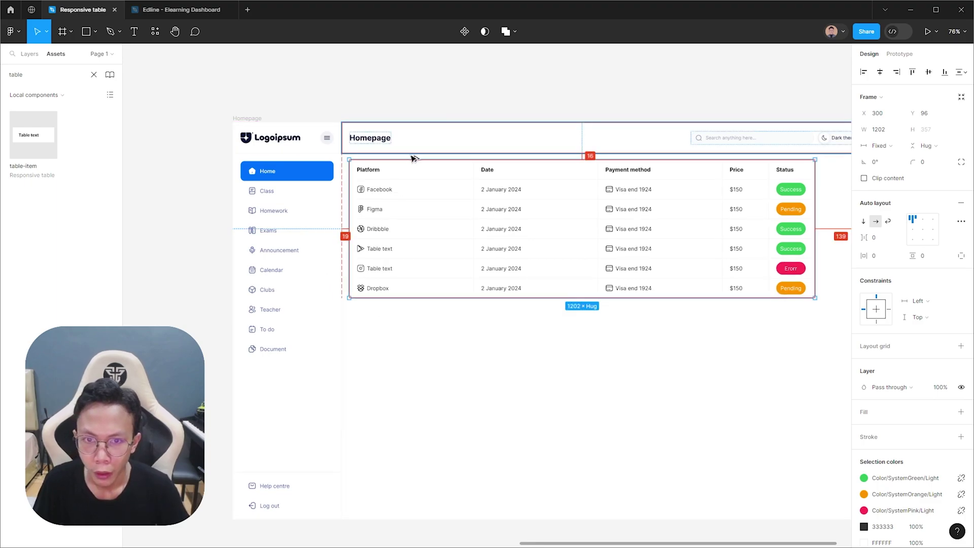
key("Down")
key("Down")
key("Down")
key("Down")
- Widen the table to 1321 px
scroll(441, 242, "right", 2)
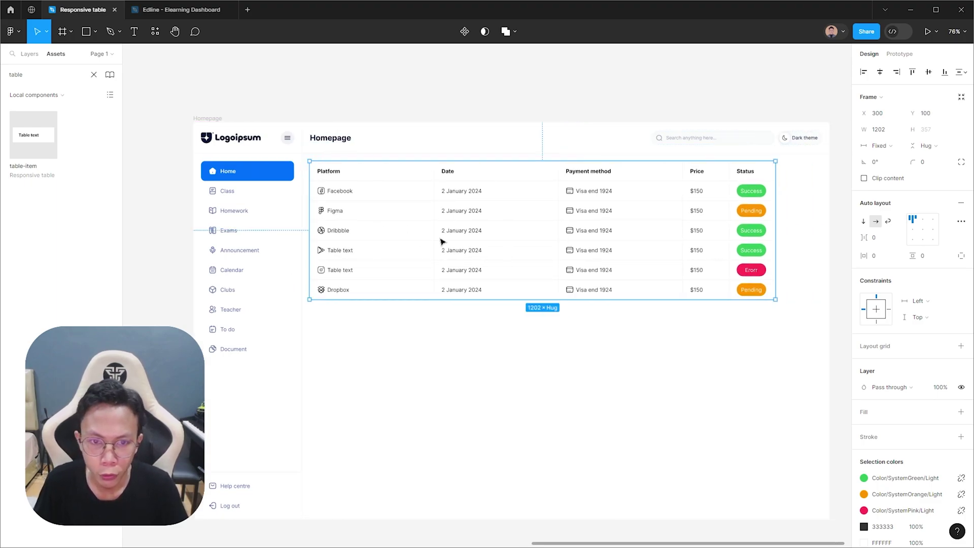
scroll(442, 242, "right", 2)
scroll(509, 215, "down", 2)
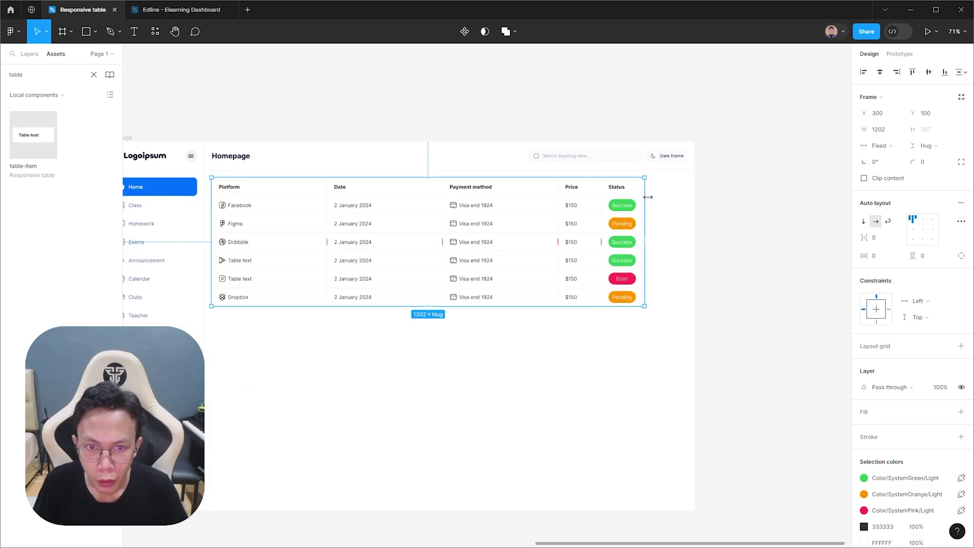
left_click_drag(648, 196, 687, 207)
left_click(502, 382)
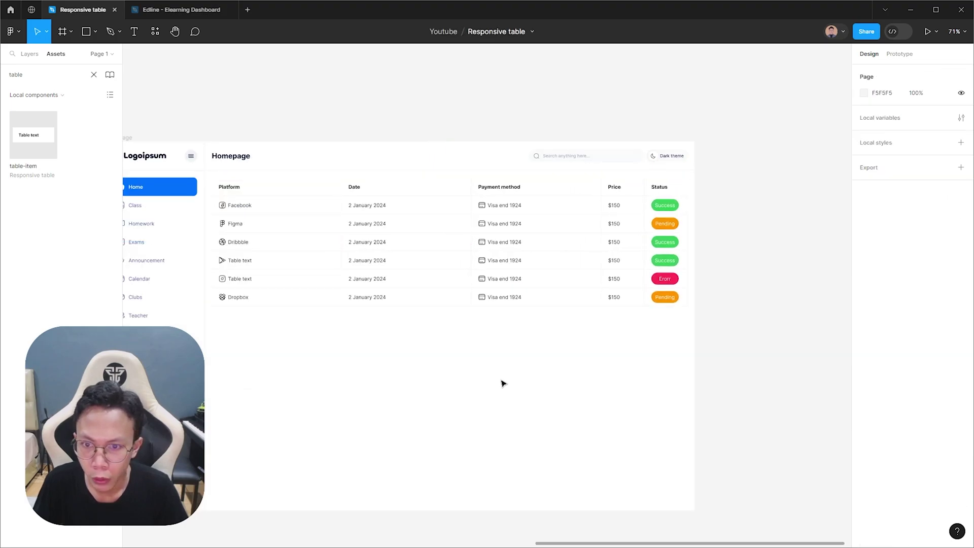
scroll(350, 330, "up", 4)
left_click_drag(465, 350, 445, 389)
scroll(435, 390, "down", 1)
scroll(358, 327, "up", 1)
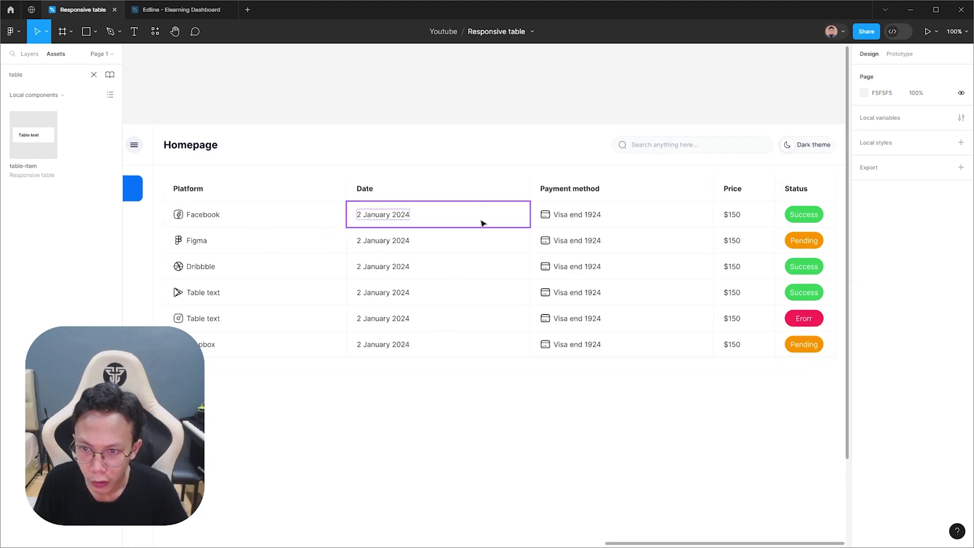
- Duplicate the Date column to create a sixth column
double_click(391, 244)
key("ctrl+d")
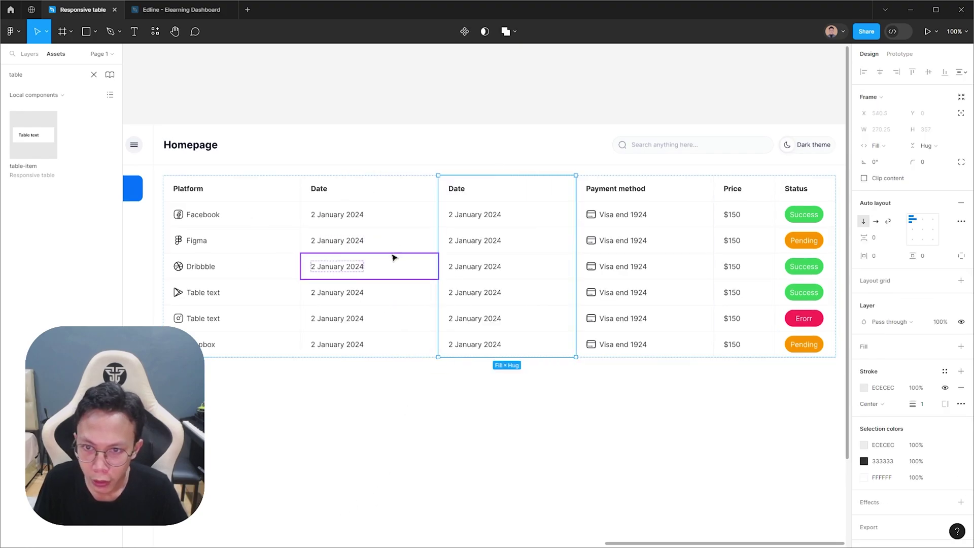
double_click(458, 189)
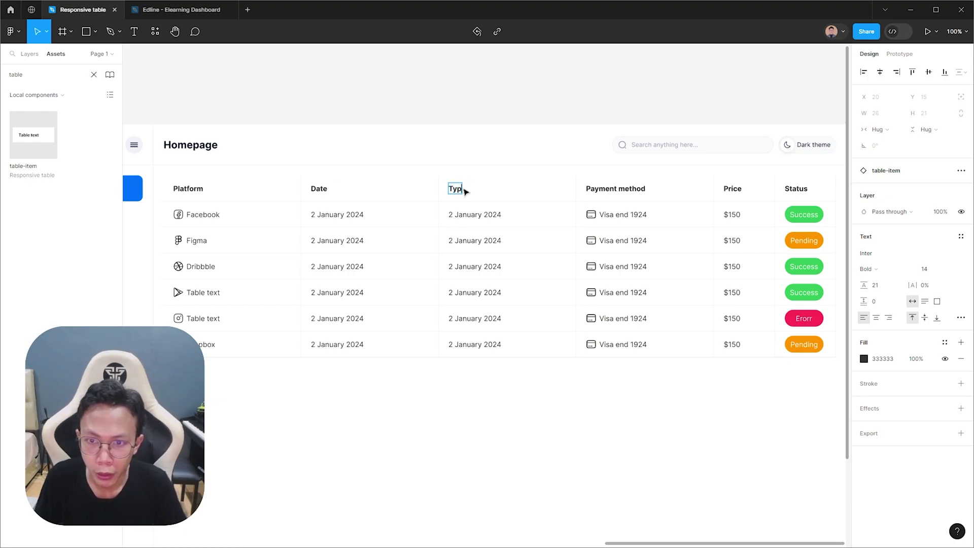
- Enter Subscription in the first two cells of the new Type column
scroll(467, 188, "up", 2)
double_click(469, 219)
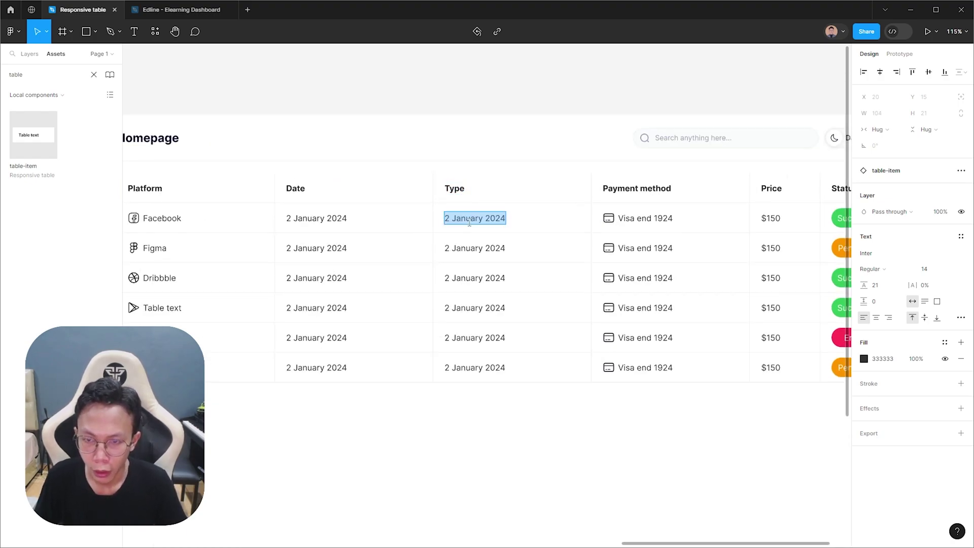
type("Syu")
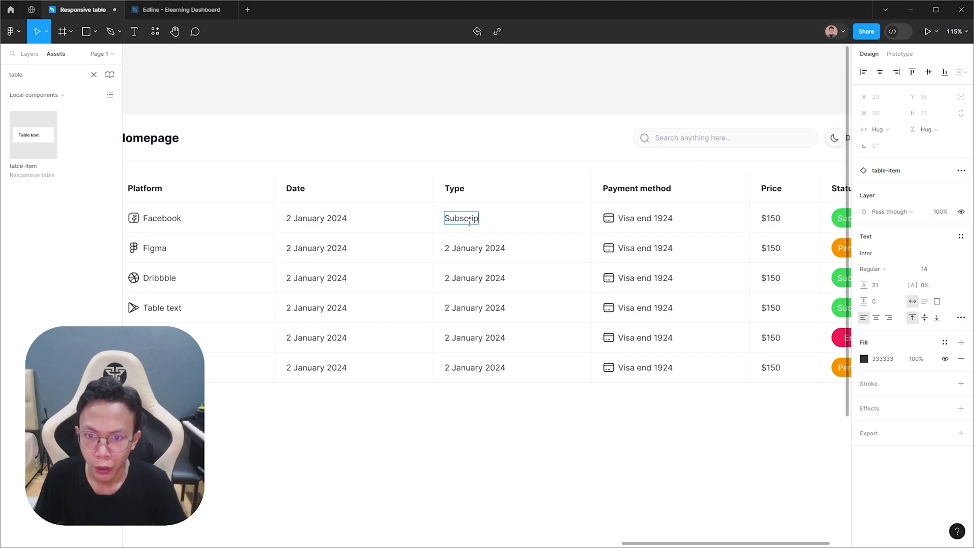
key("ctrl+a")
key("ctrl+c")
left_click(485, 250)
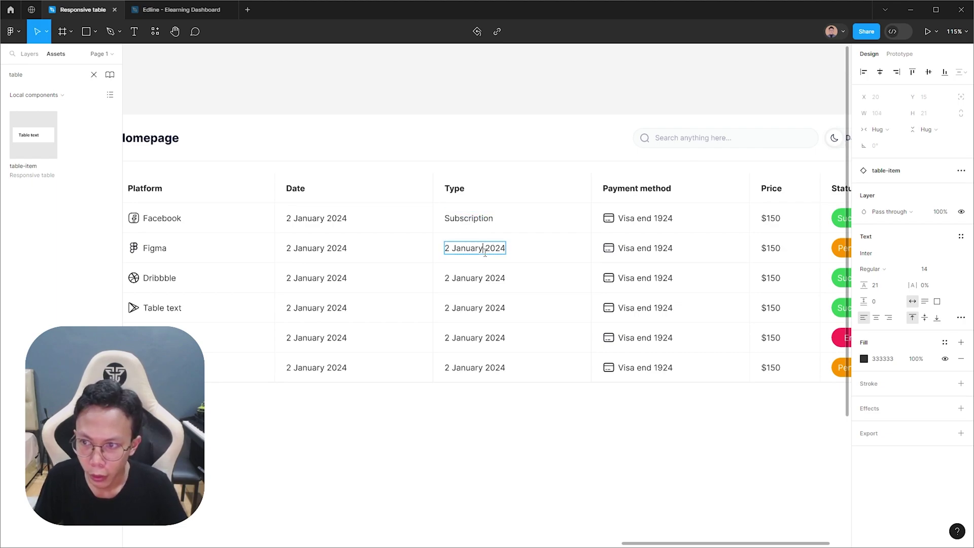
left_click_drag(501, 298, 563, 280)
key("ctrl+a")
key("ctrl+v")
- Paste Subscription into Type cells in rows 3 through 6
double_click(535, 260)
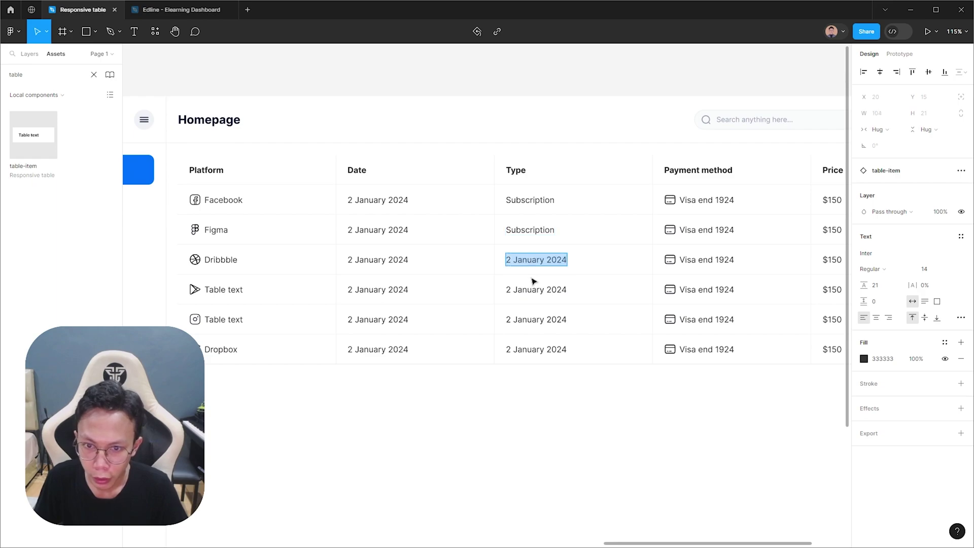
key("ctrl+v")
double_click(533, 290)
key("ctrl+v")
double_click(535, 320)
key("ctrl+v")
double_click(535, 349)
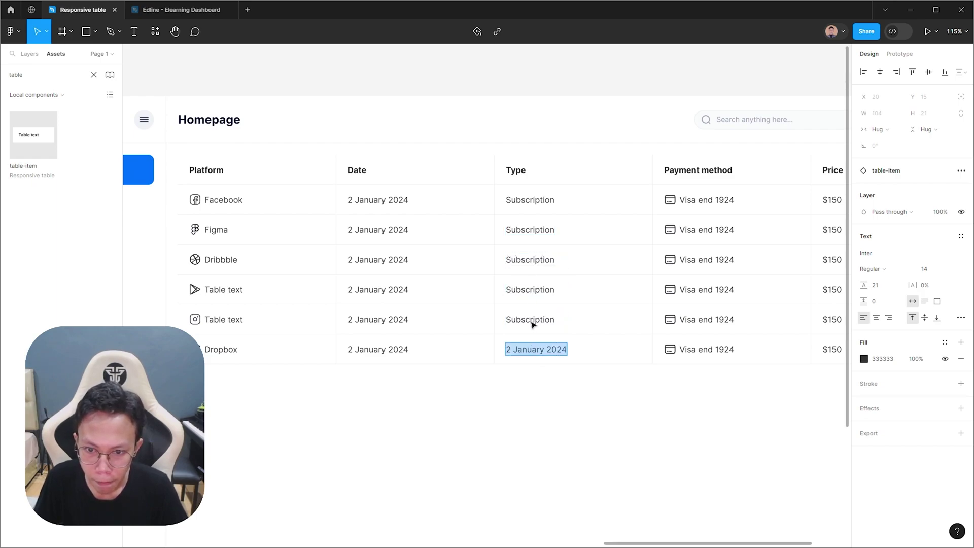
key("ctrl+v")
- Change the first and third Type cells to Advertisement
double_click(520, 200)
type("A")
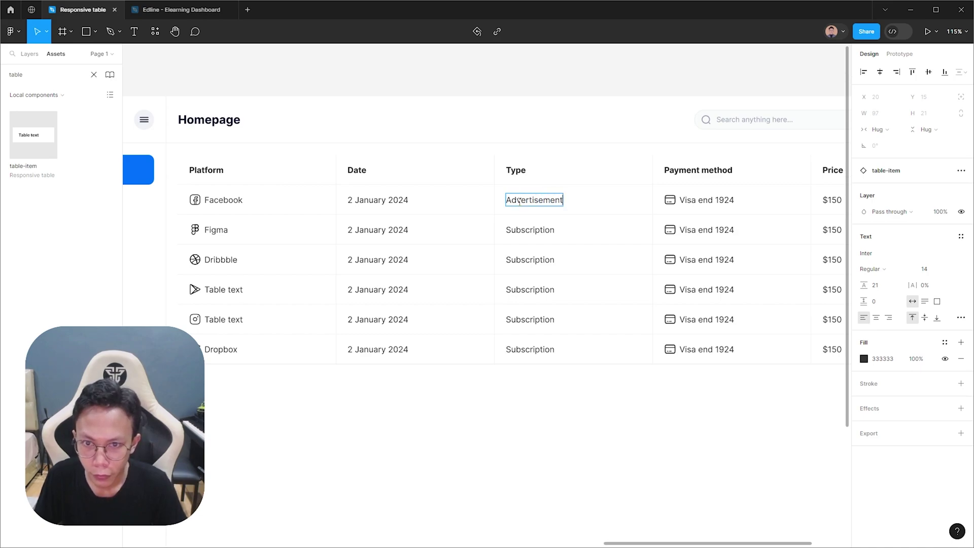
key("ctrl+a")
key("ctrl+c")
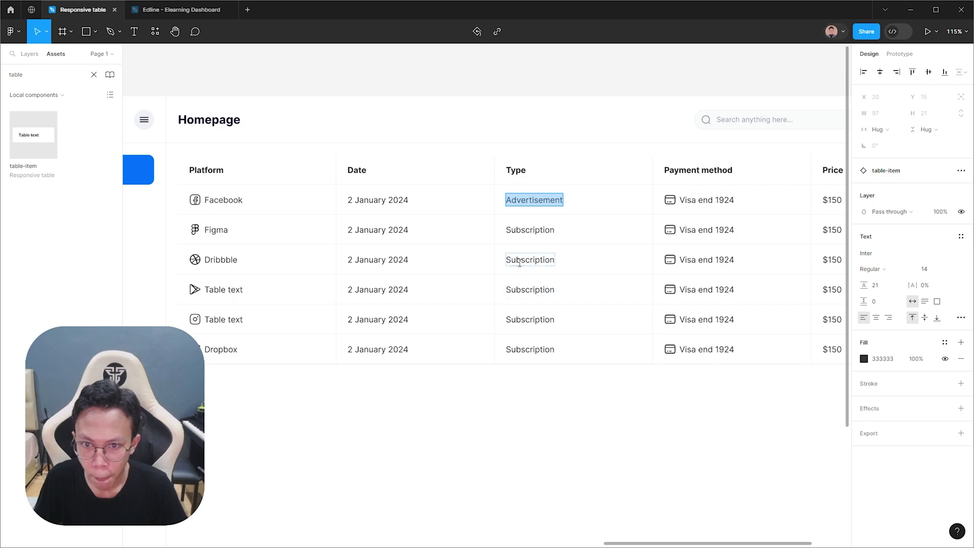
double_click(519, 262)
key("ctrl+v")
key("ctrl+z")
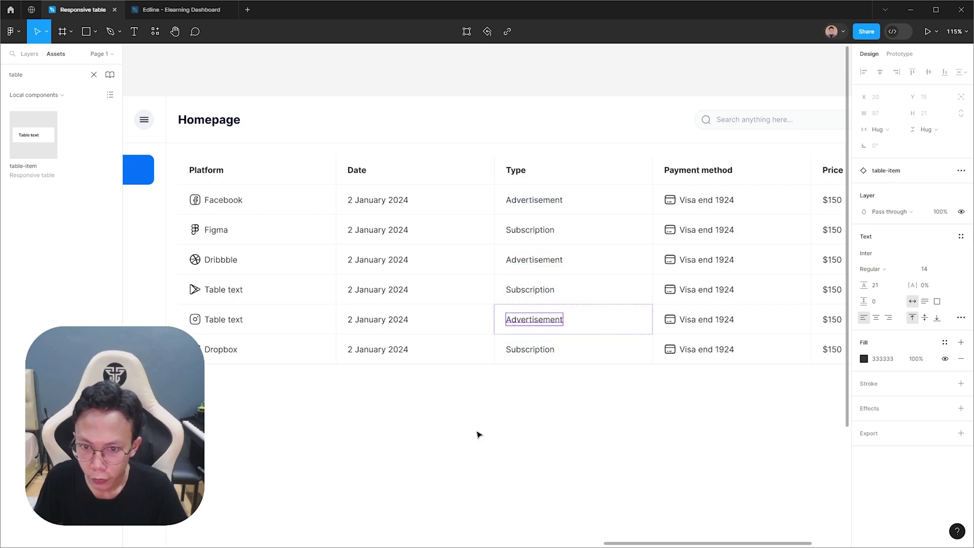
- Rename the fourth platform to Google play store and the fifth to Instagram
double_click(218, 290)
type("G")
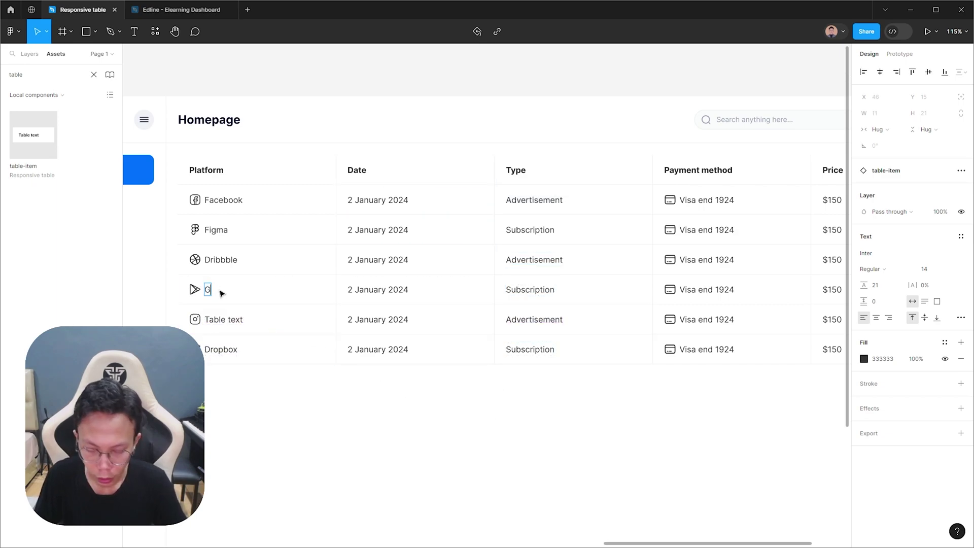
type("oogle play")
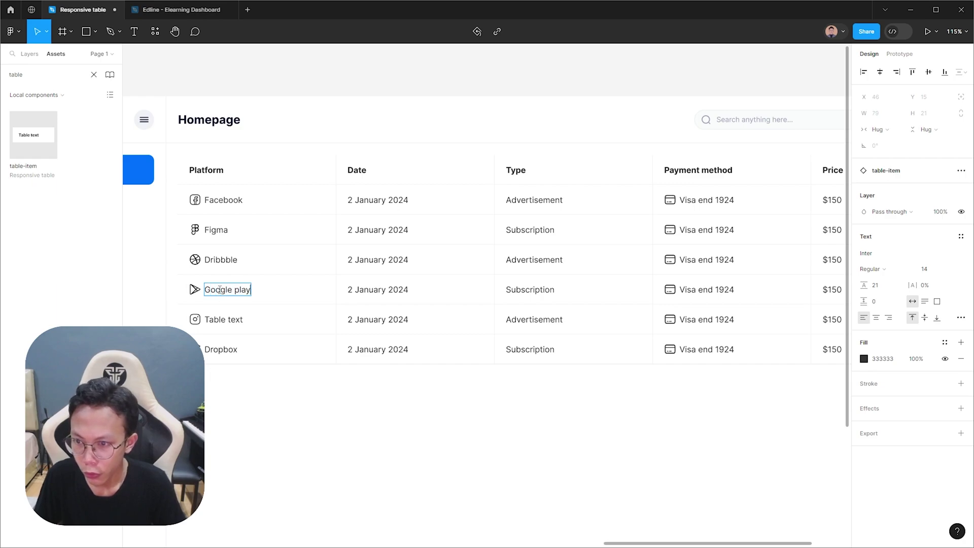
type(" store")
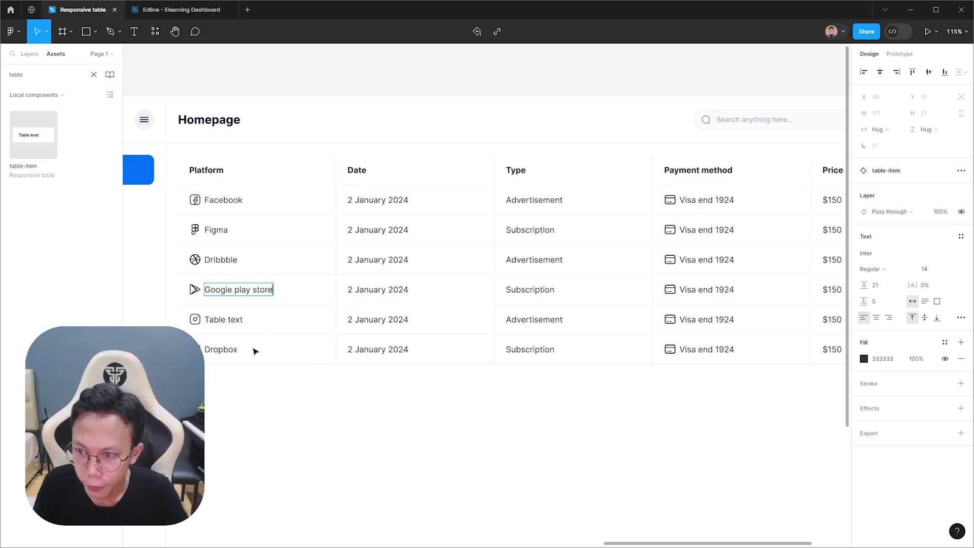
left_click(229, 321)
key("Return")
type("Instagram")
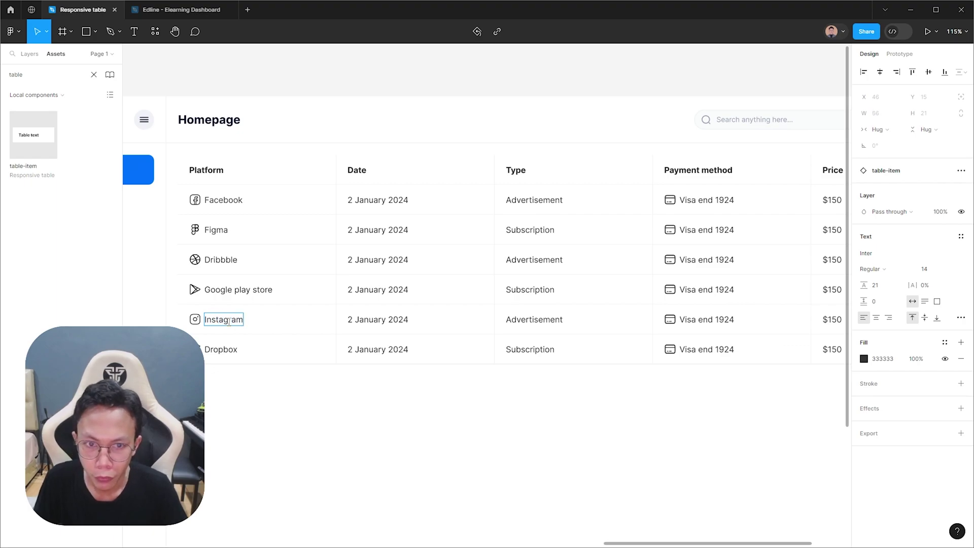
left_click(346, 398)
- Give the table a centre-positioned stroke in ECECEC
left_click(346, 398)
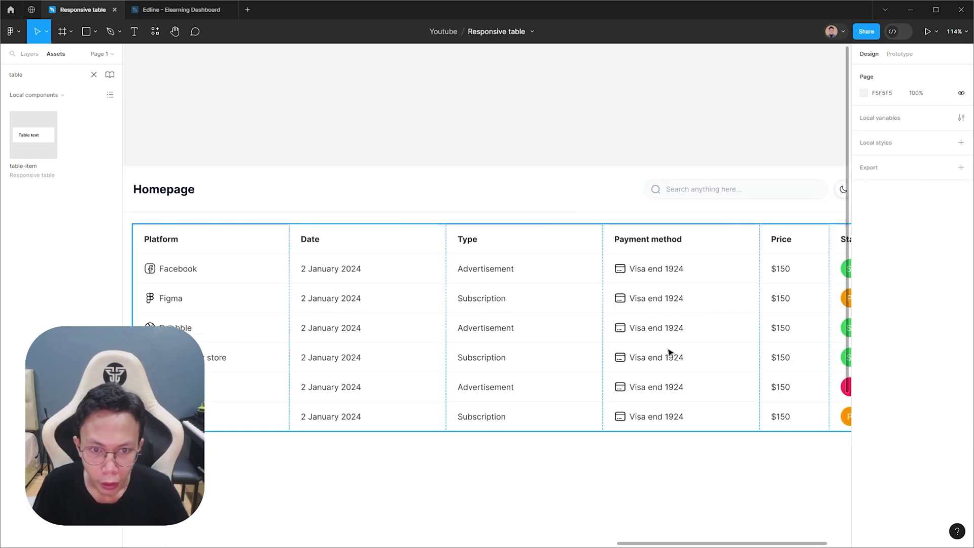
left_click(667, 420)
left_click(888, 437)
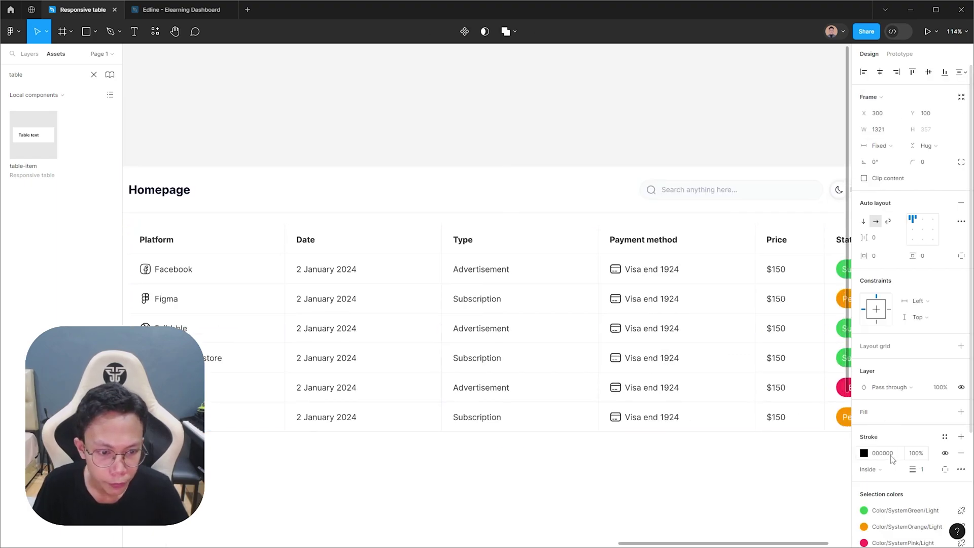
left_click(888, 454)
type("ececec")
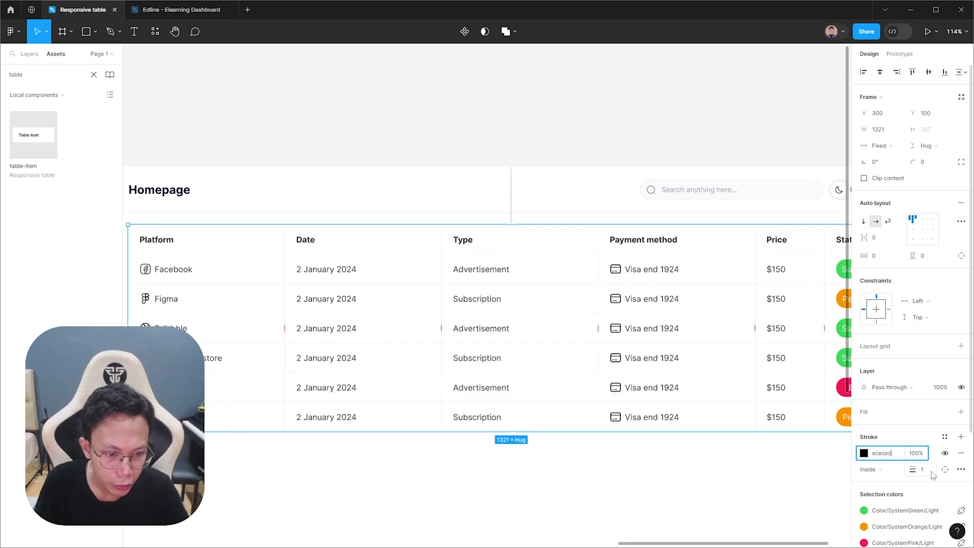
left_click(870, 469)
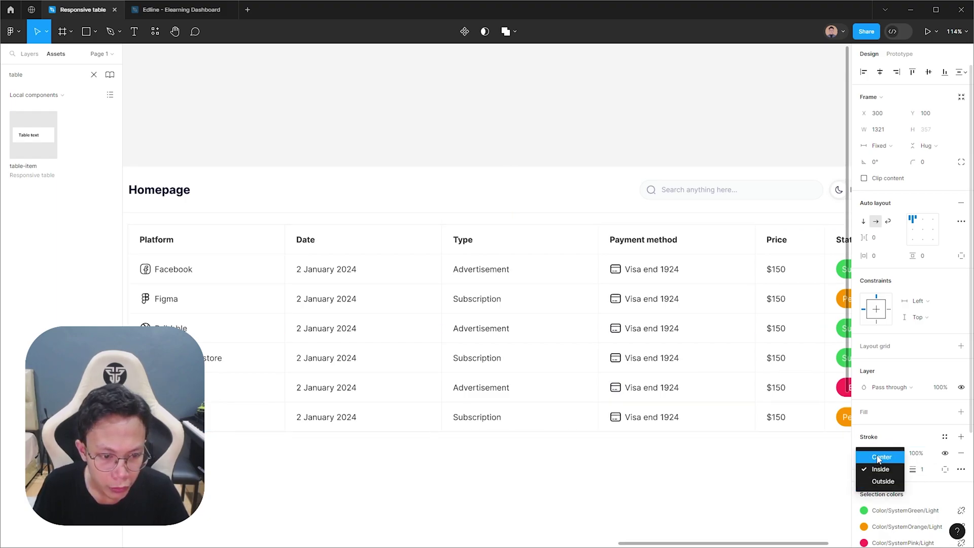
left_click(637, 475)
- Wrap the table in auto layout with 20 horizontal and 20 vertical padding
left_click_drag(554, 455, 668, 429)
scroll(674, 439, "down", 2)
left_click(586, 355)
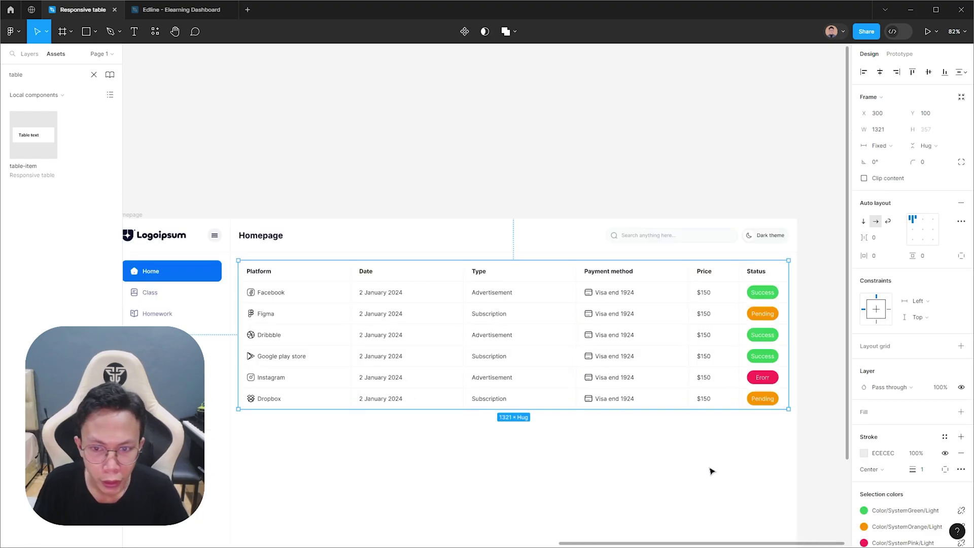
key("shift+a")
left_click(886, 256)
type("20")
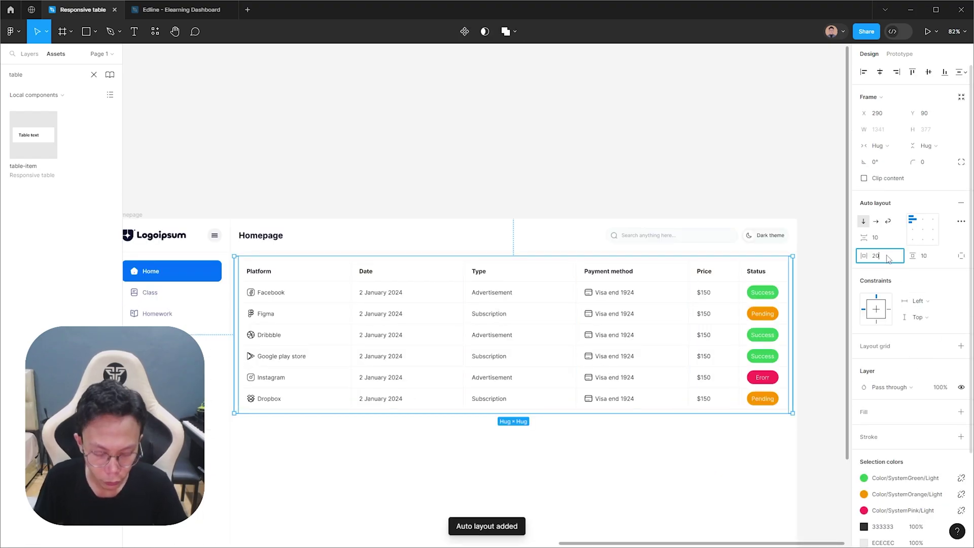
key("Tab")
type("20")
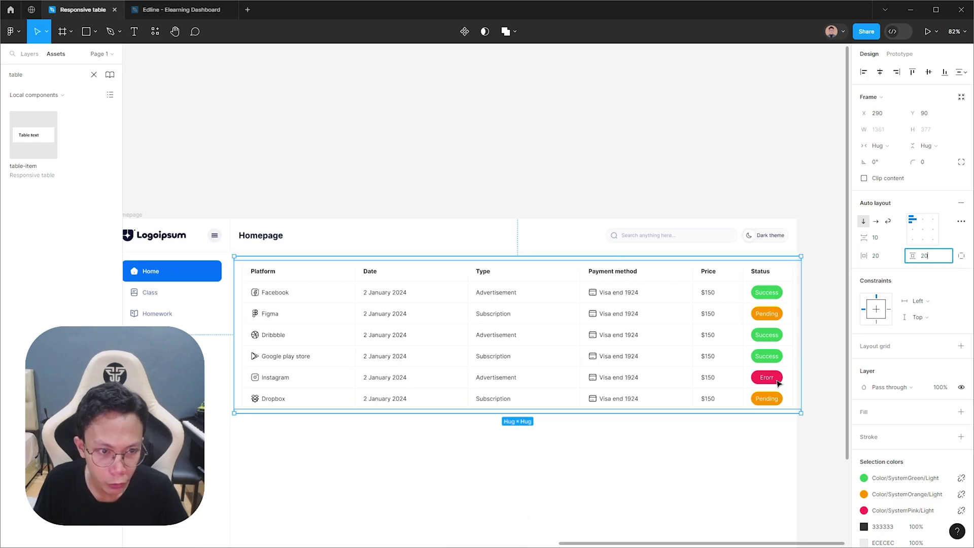
left_click(673, 462)
left_click(603, 344)
left_click(525, 456)
scroll(525, 457, "up", 1)
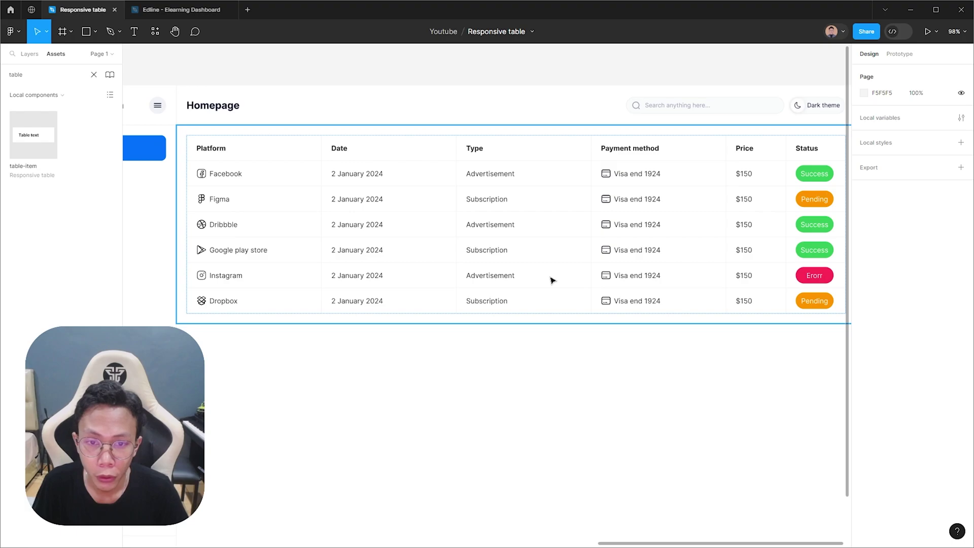
- Duplicate the six data rows, excluding the header, with Ctrl+D to about 17 rows
scroll(549, 280, "down", 3, "ctrl")
left_click_drag(305, 327, 710, 499)
scroll(569, 328, "up", 1, "ctrl")
left_click(510, 206)
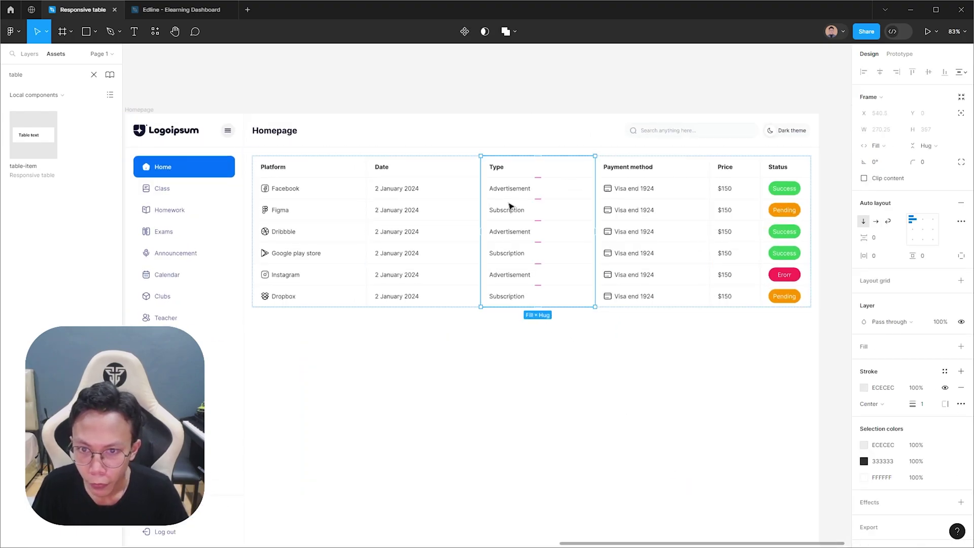
left_click(592, 409)
double_click(556, 236)
key("Return")
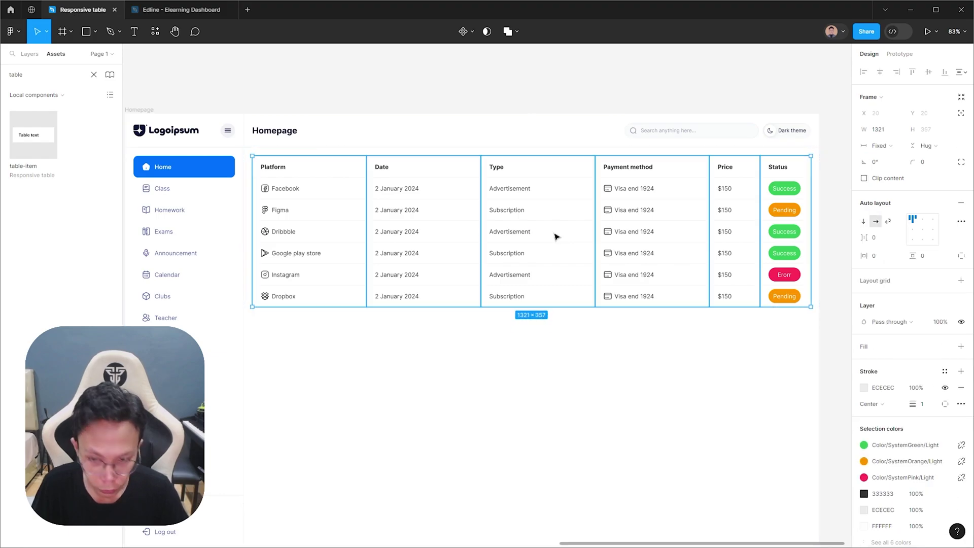
key("Return")
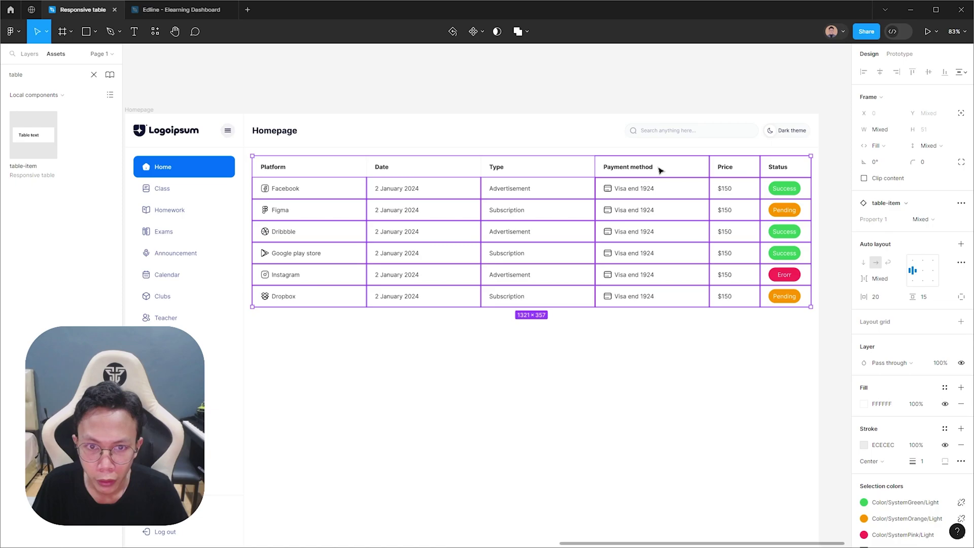
left_click(796, 171, "shift")
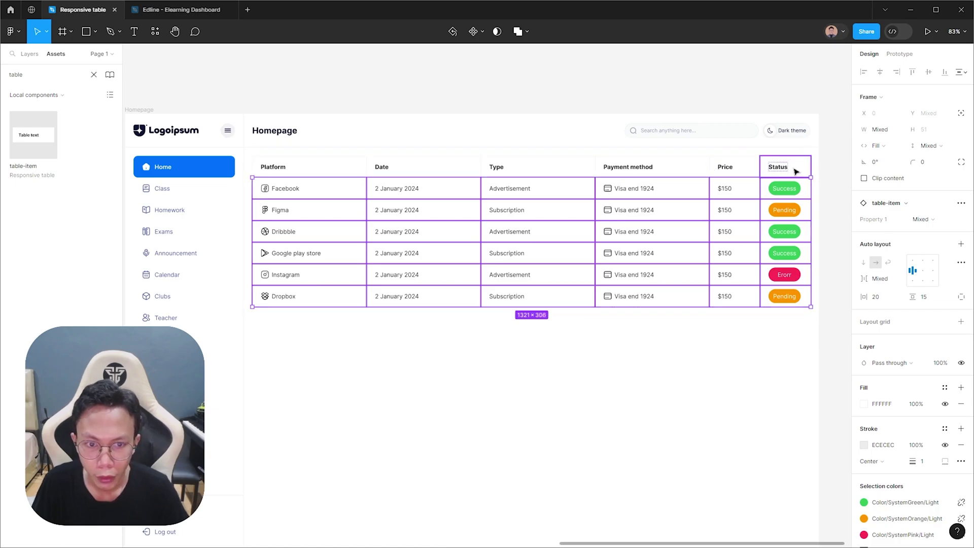
key("ctrl+d")
key("ctrl+d")
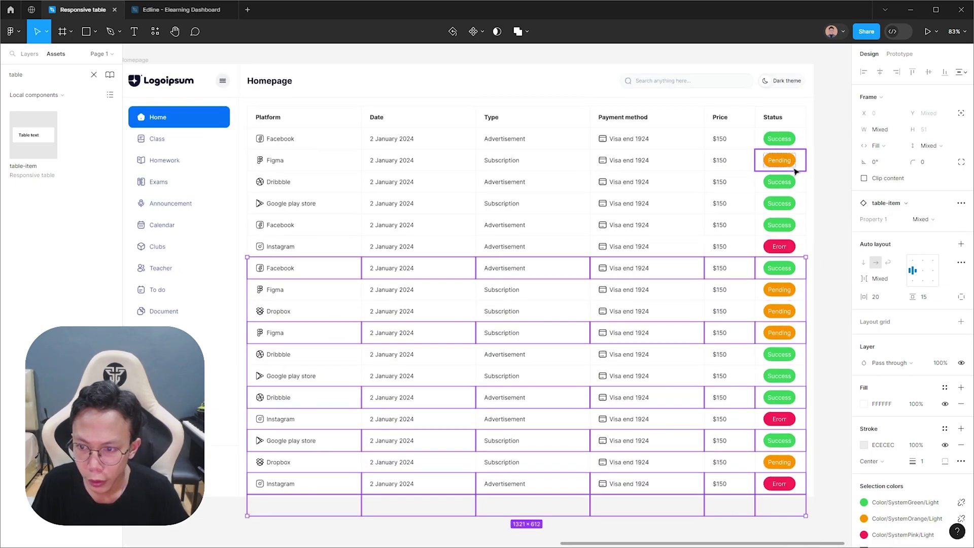
key("Down")
key("Down")
scroll(795, 172, "down", 3)
left_click(840, 197)
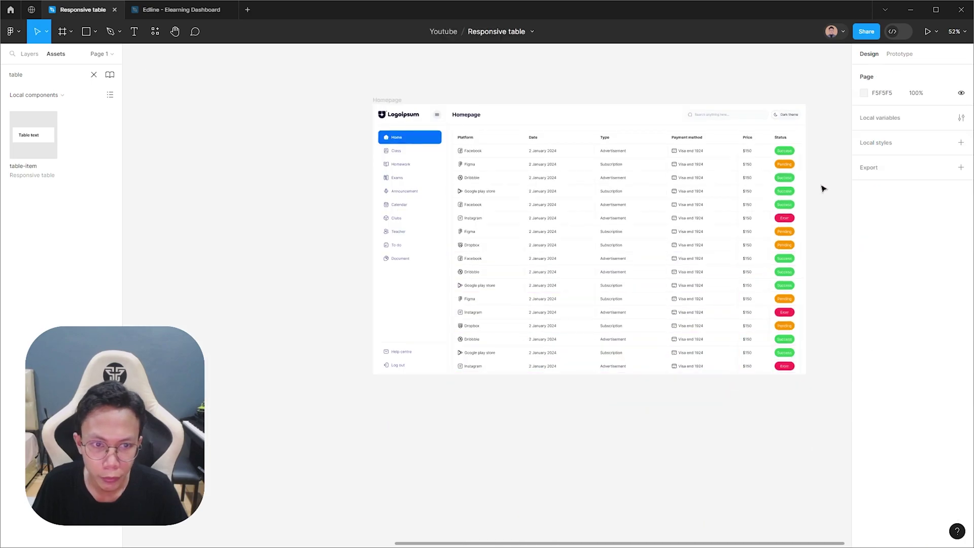
left_click_drag(570, 177, 544, 227)
- Wrap the header bar and table container in a vertical auto-layout frame
left_click(497, 205)
scroll(499, 183, "up", 5)
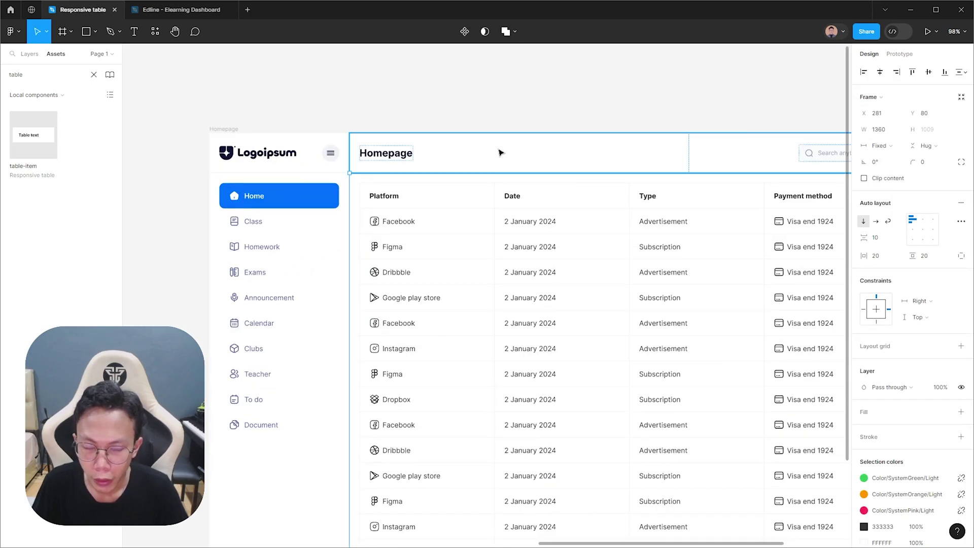
scroll(558, 178, "right", 2)
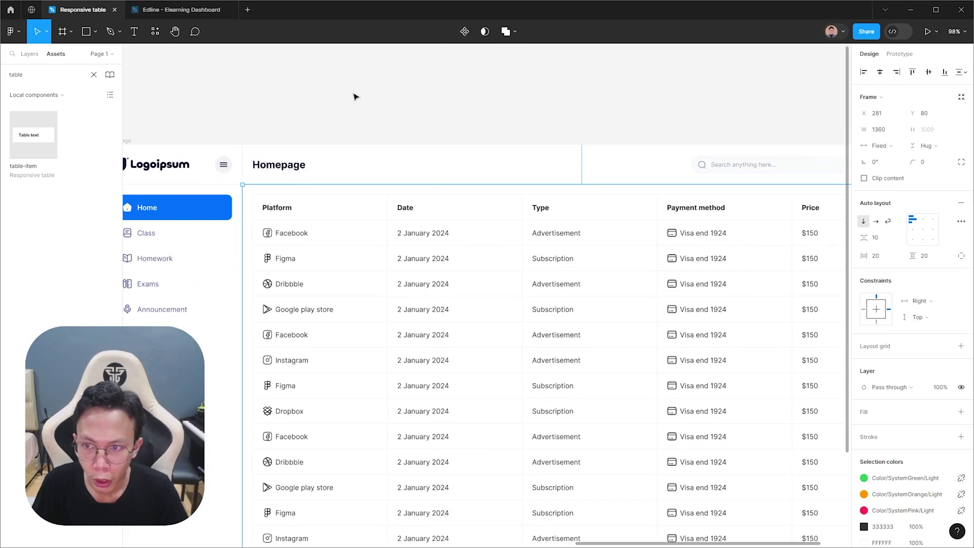
left_click(359, 169, "shift")
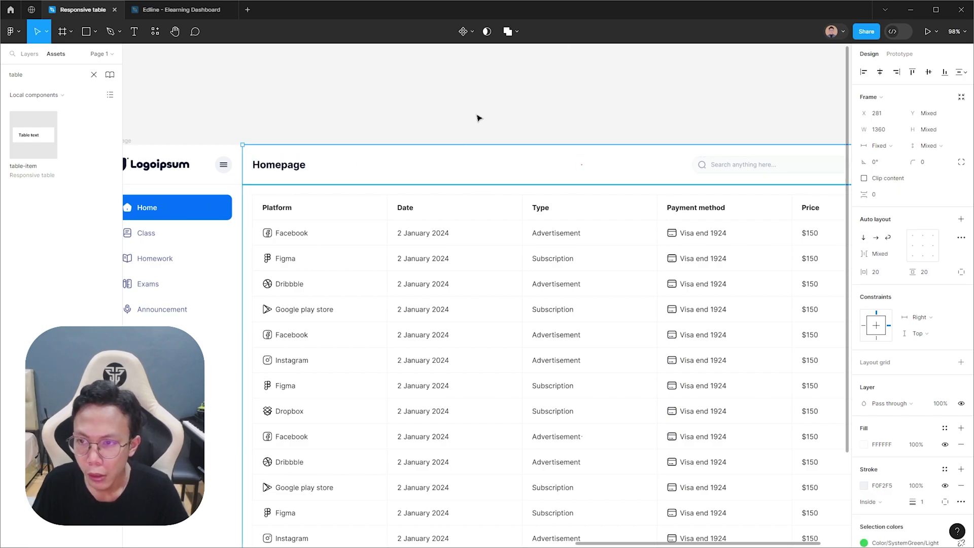
key("shift+a")
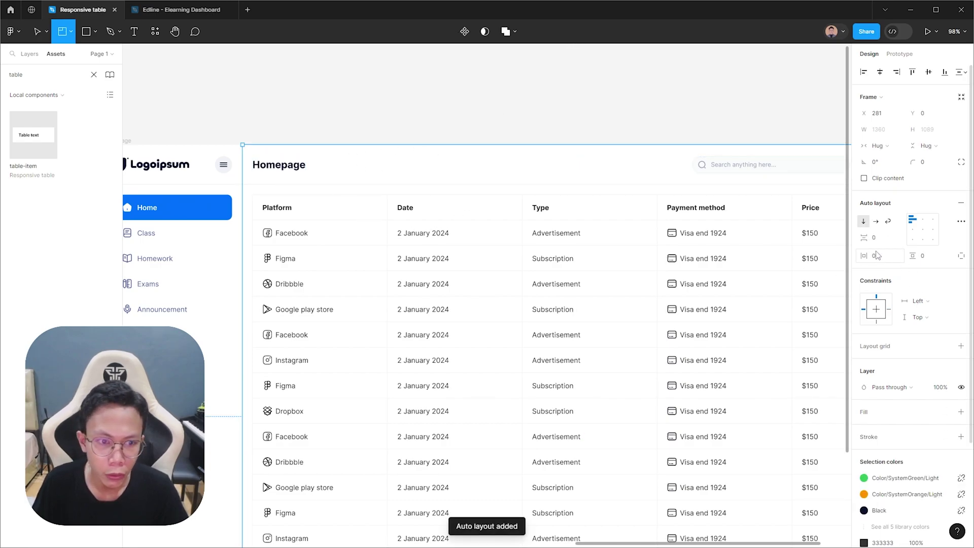
- Delete the stray white section left above the layout
scroll(728, 122, "down", 5)
left_click_drag(729, 122, 678, 127)
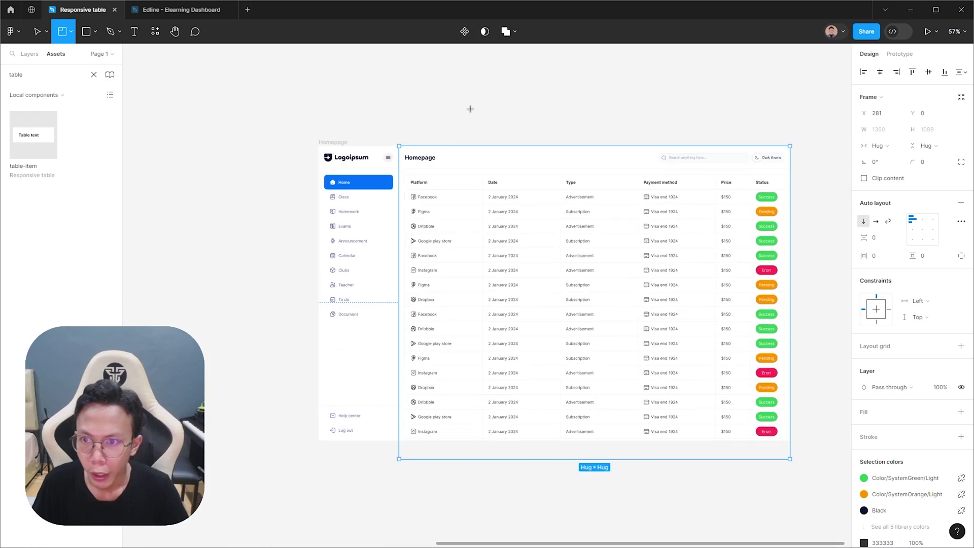
left_click(470, 108)
left_click(345, 110)
left_click(491, 106)
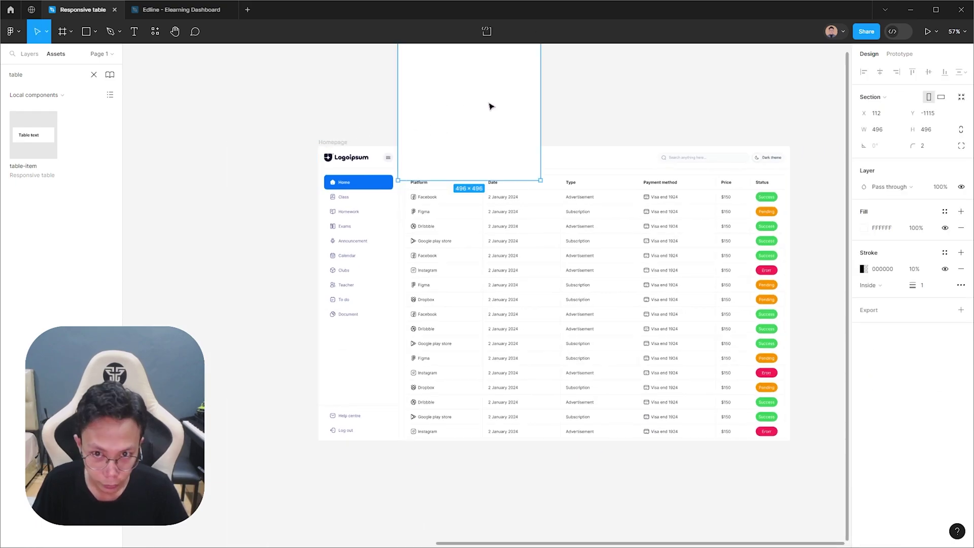
key("Delete")
- Add horizontal auto layout to the Homepage frame and set its height to 1024
scroll(420, 135, "up", 3)
scroll(355, 135, "right", 2)
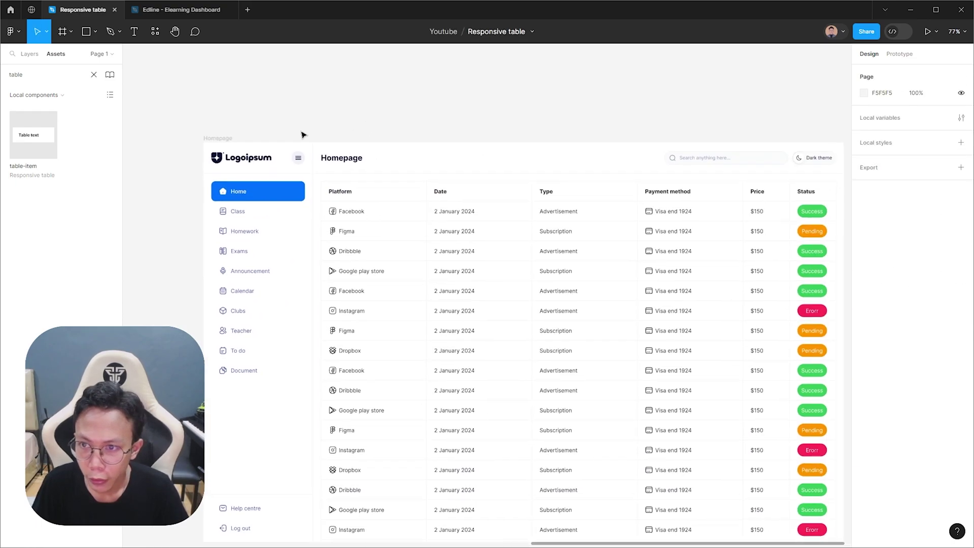
left_click(229, 138)
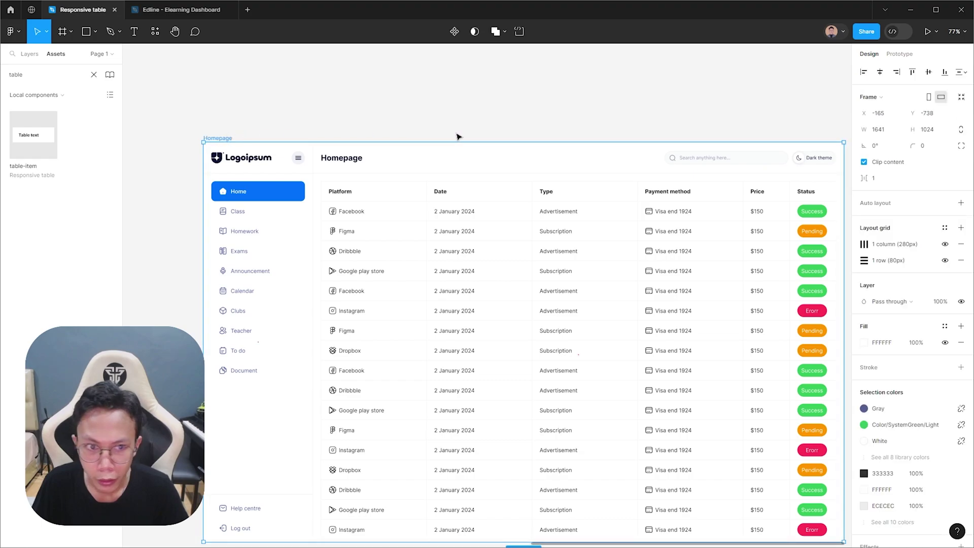
left_click(891, 180)
key("shift+a")
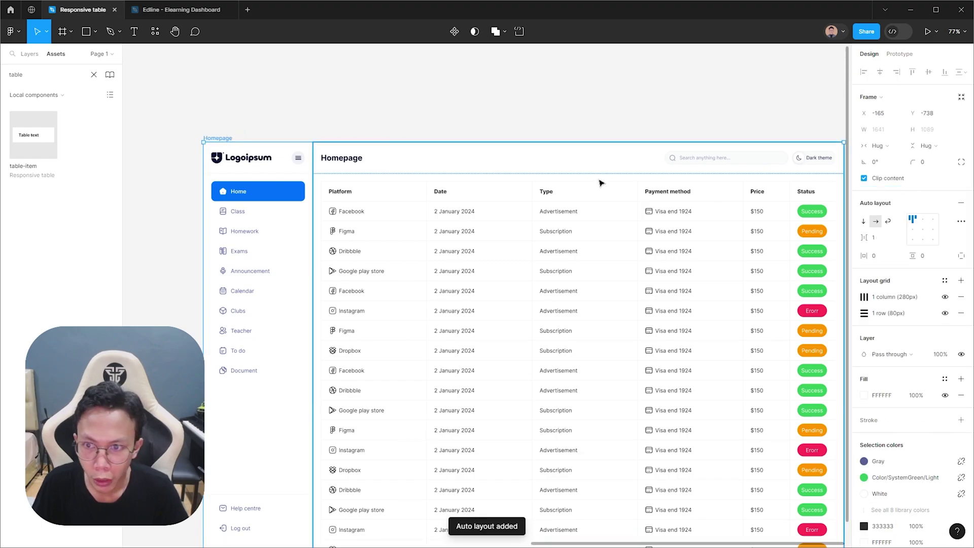
left_click(340, 126)
scroll(344, 128, "down", 1, "ctrl")
left_click(937, 134)
type("10")
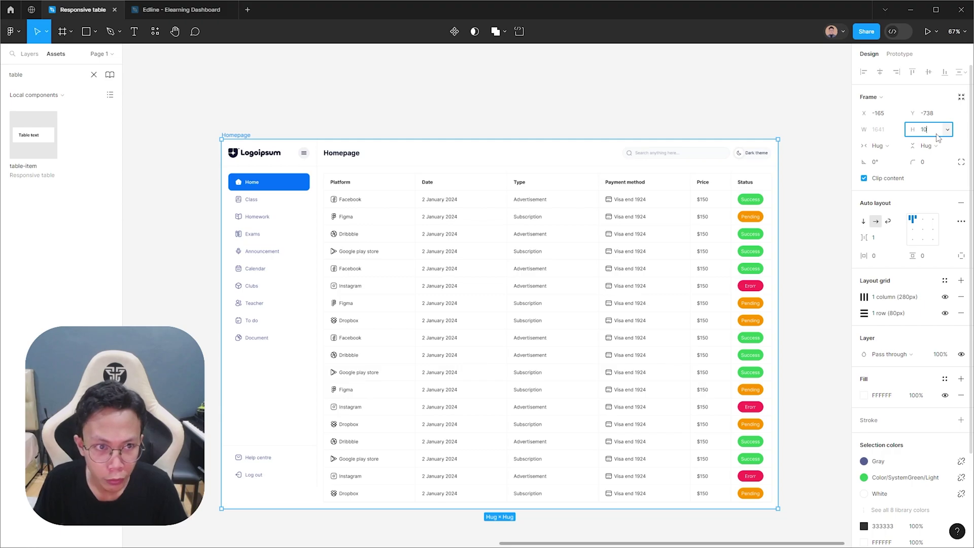
type("24")
key("Return")
- Narrow Homepage to 1622 wide and set header and table area to Fill container width
left_click(435, 105)
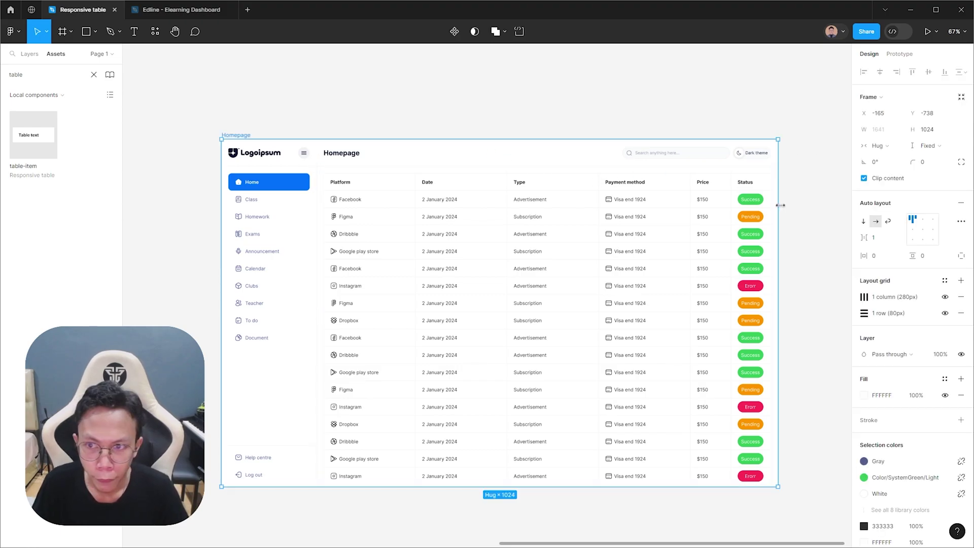
mouse_move(781, 205)
left_mouse_down()
mouse_move(809, 205)
mouse_move(766, 207)
mouse_move(812, 207)
mouse_move(755, 201)
mouse_move(786, 202)
left_mouse_up()
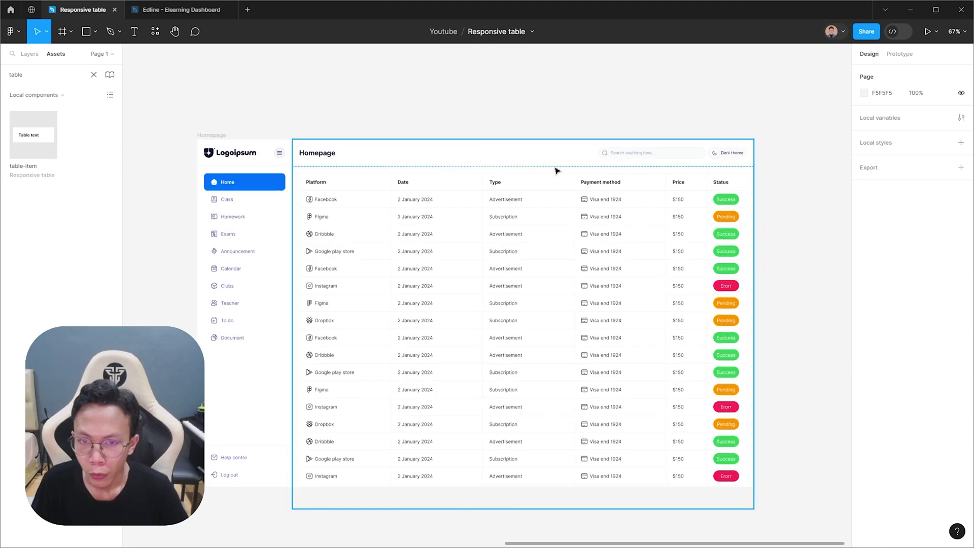
left_click(556, 161)
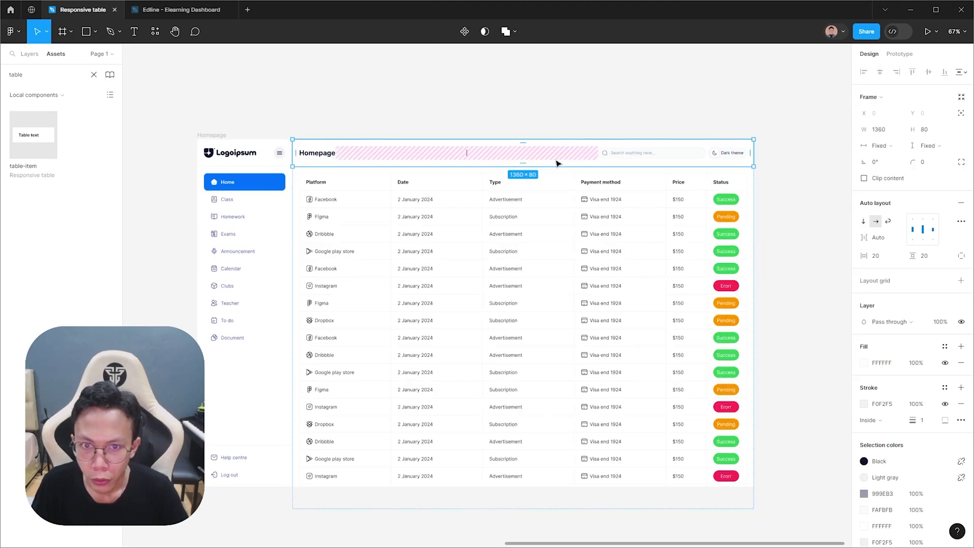
left_click(615, 249, "shift")
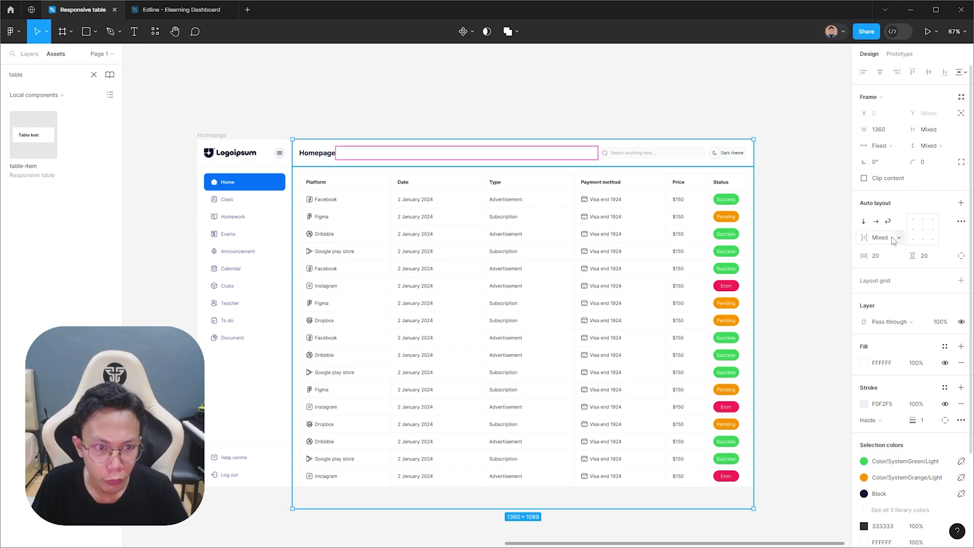
left_click(883, 146)
left_click(887, 170)
key("Escape")
- Set the contents frame and the table to Fill container width
left_click(546, 247)
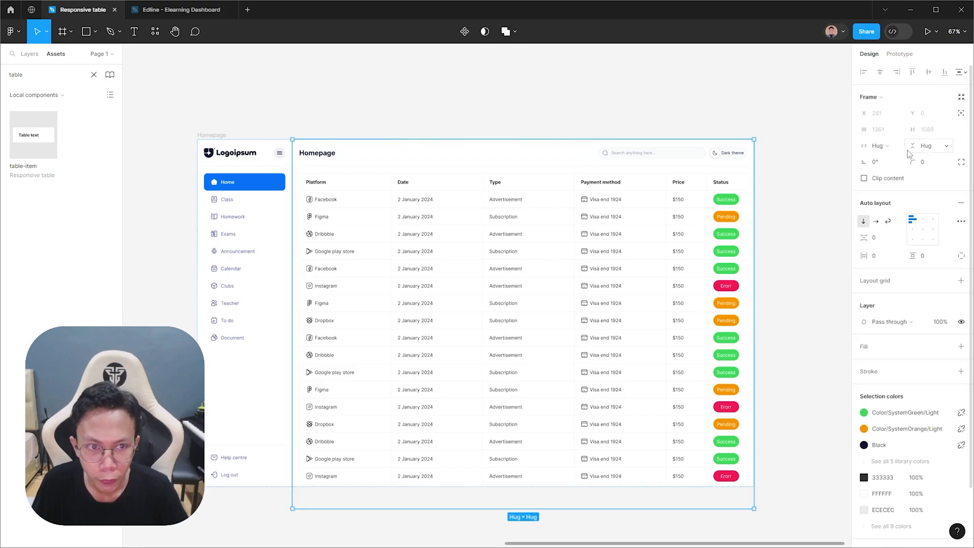
left_click(885, 146)
left_click(888, 158)
left_click(659, 192)
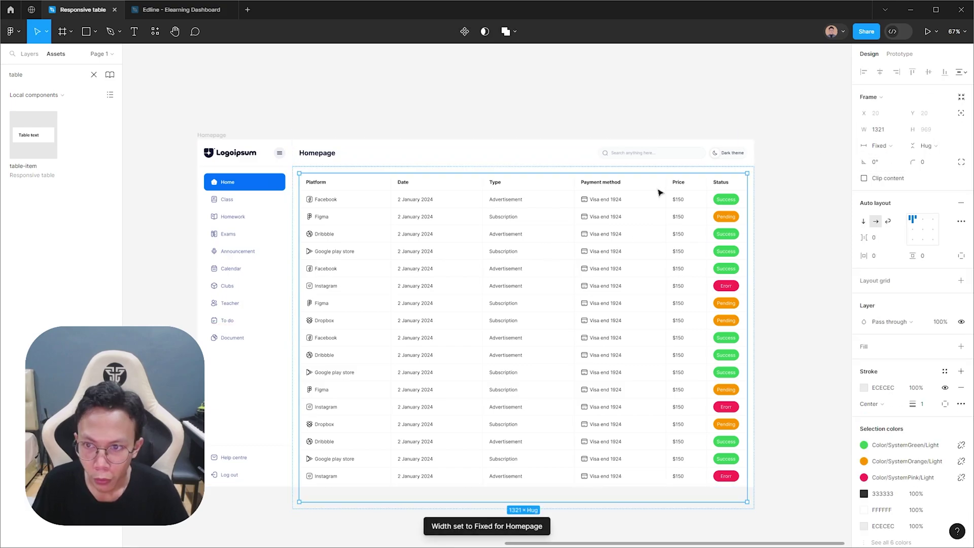
left_click(880, 145)
left_click(886, 172)
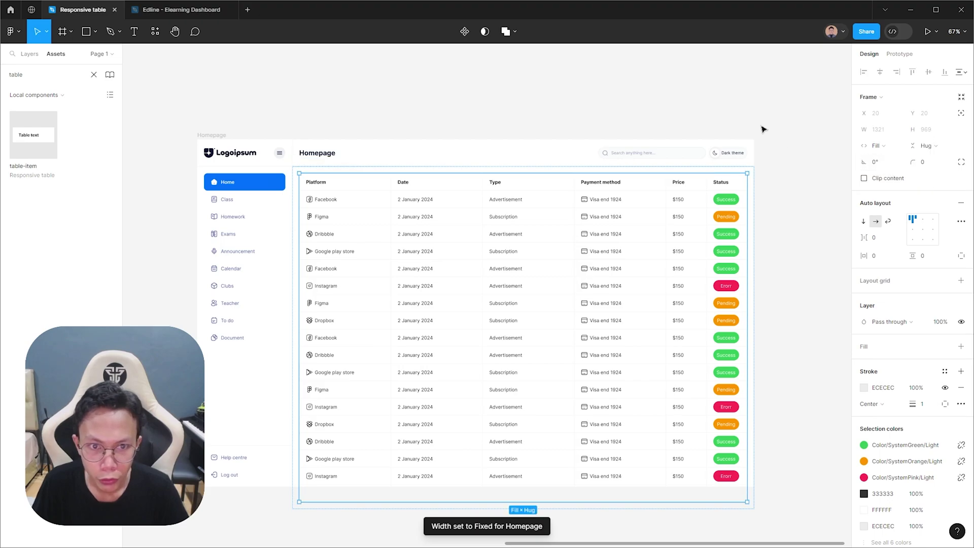
left_click(197, 141)
- Resize the Homepage frame to test the table reflow, then undo the resize
left_click(197, 140)
left_click_drag(755, 226, 735, 271)
key("ctrl+z")
scroll(812, 223, "down", 2)
scroll(751, 313, "up", 2)
scroll(751, 307, "down", 1)
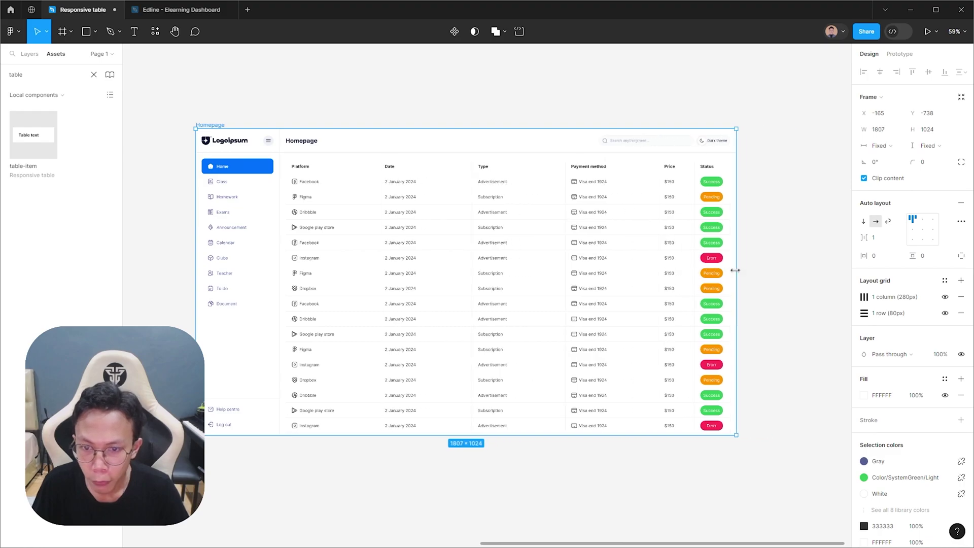
left_click(614, 460)
scroll(406, 330, "up", 1)
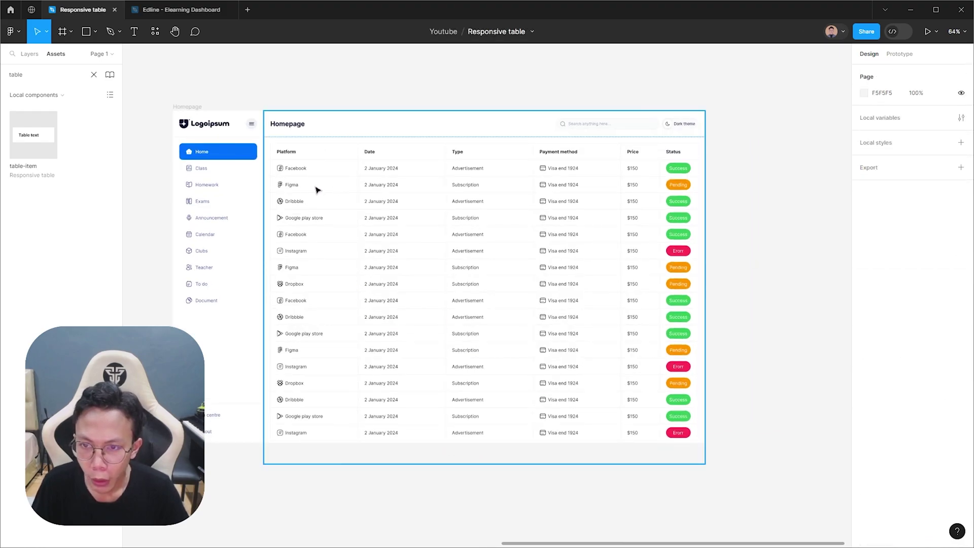